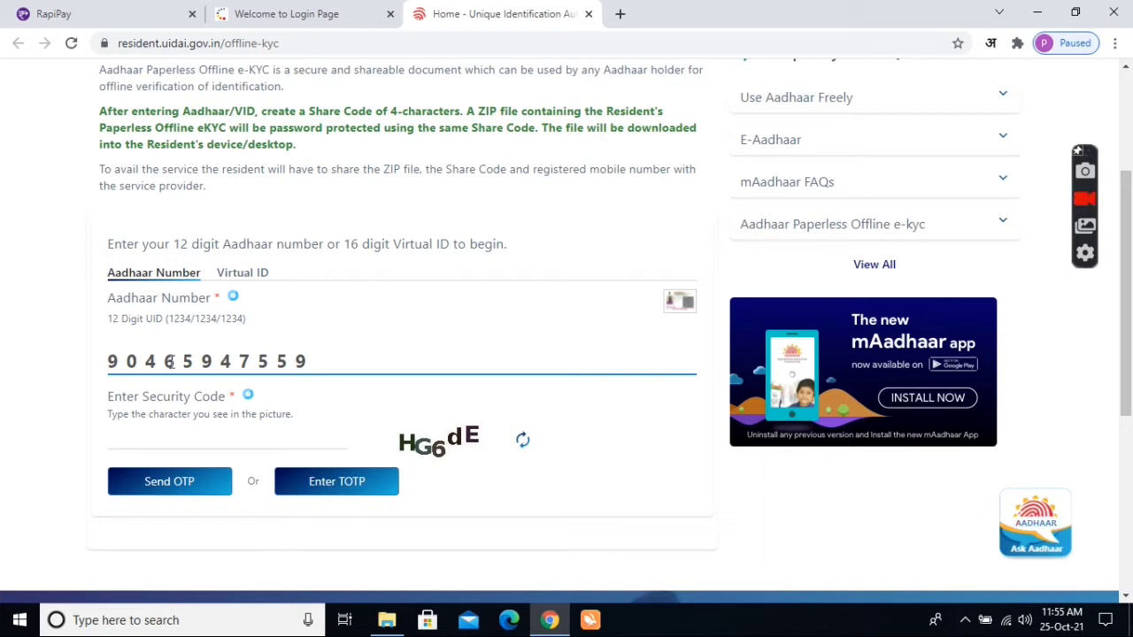
- Add the missing digit to the Aadhaar number, enter the captcha security code, and request an OTP
left_click(223, 358)
type("9")
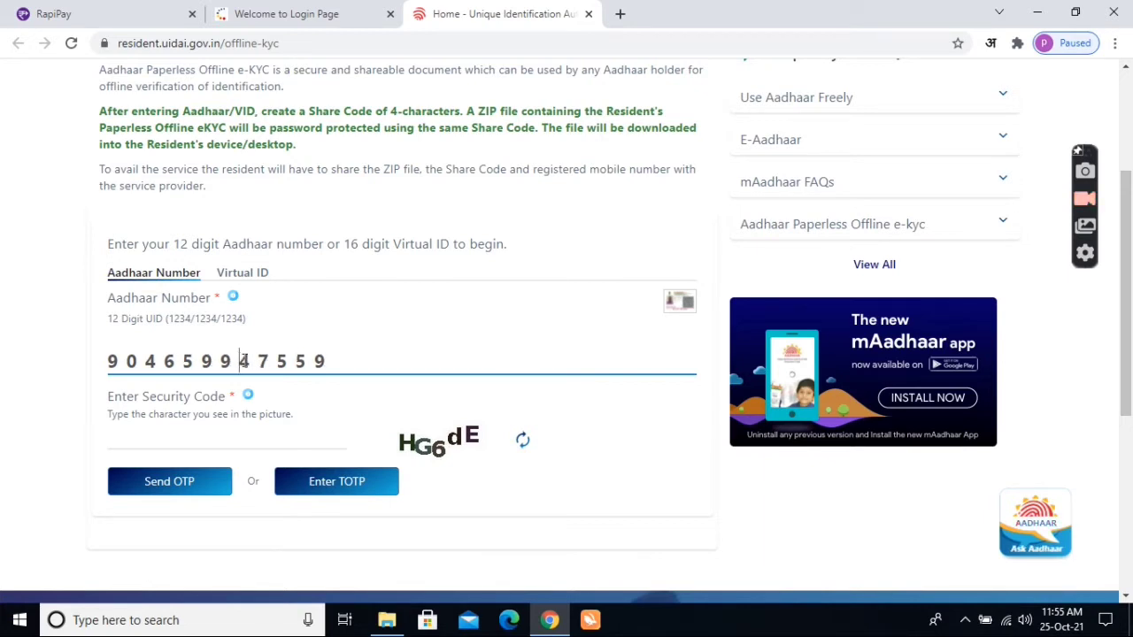
left_click(253, 436)
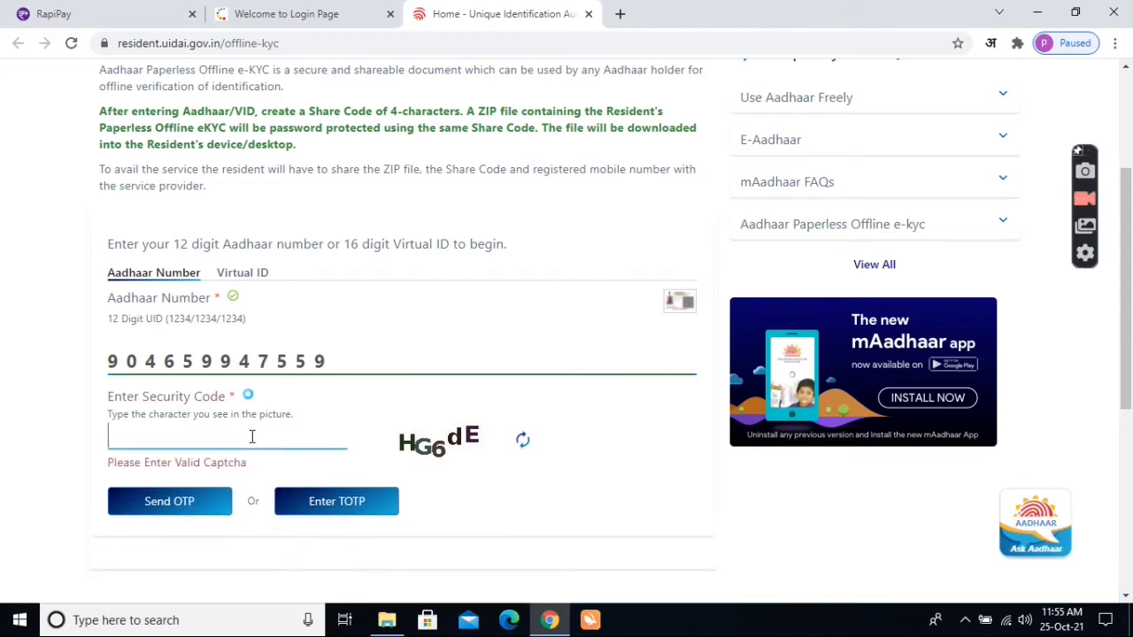
type("H")
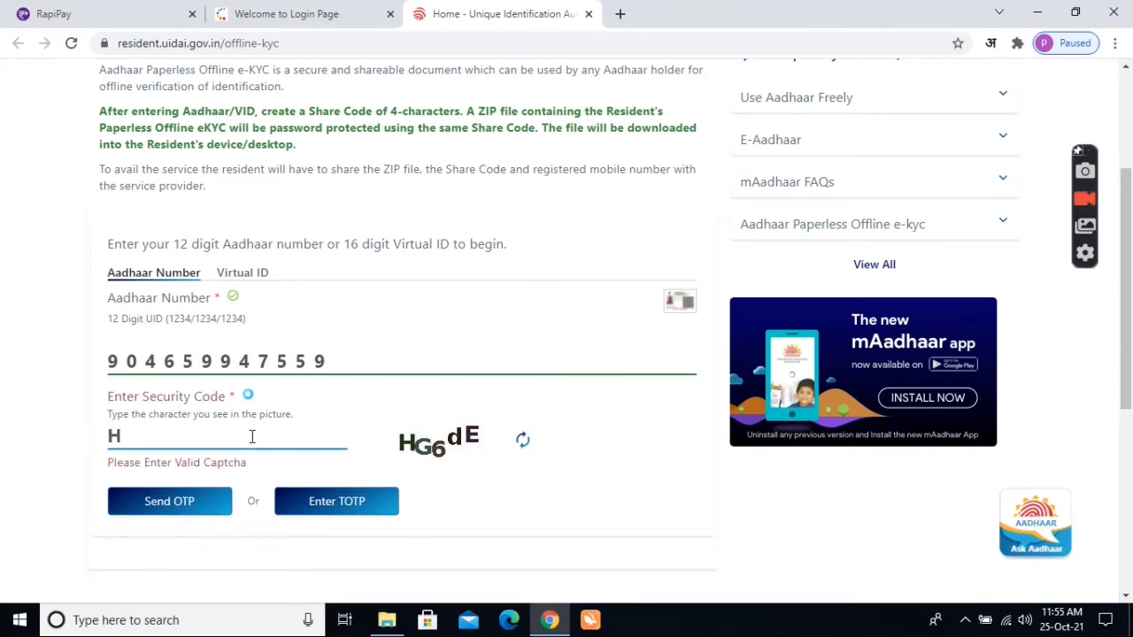
type("G6dE")
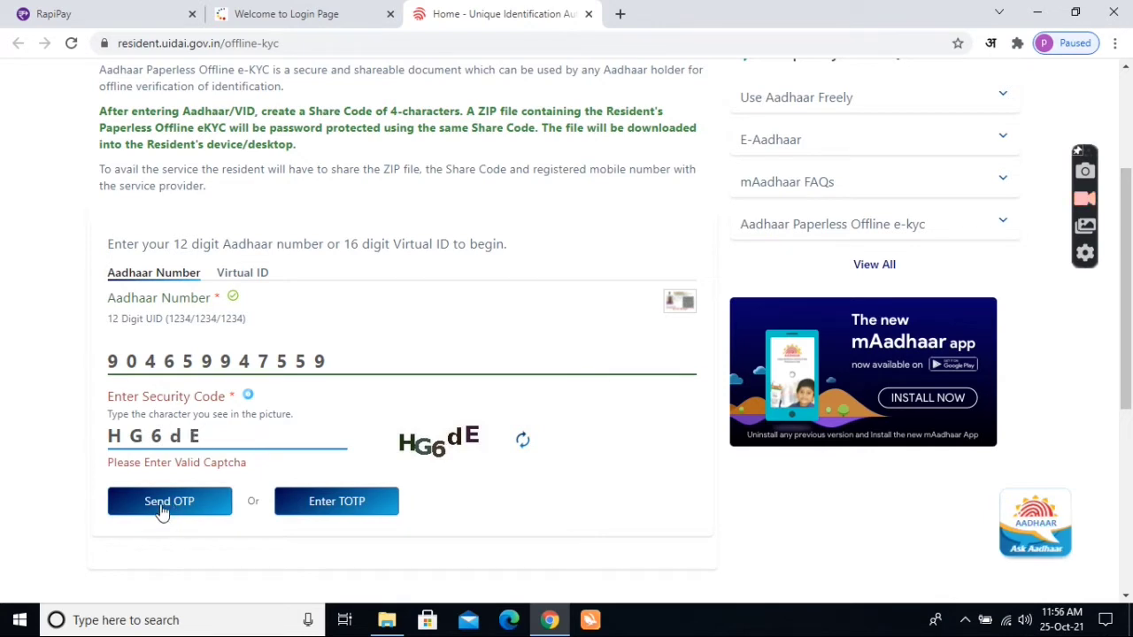
left_click(161, 508)
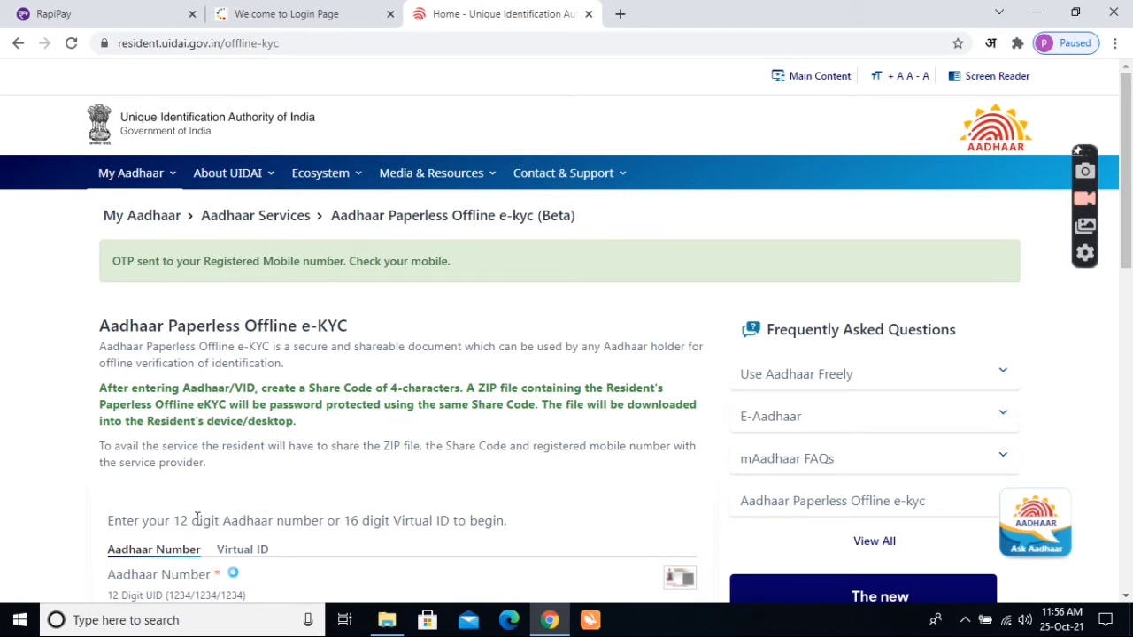
- Enter a 4-digit share code and the received OTP, then download the offline e-KYC ZIP
scroll(1123, 297, "down", 3)
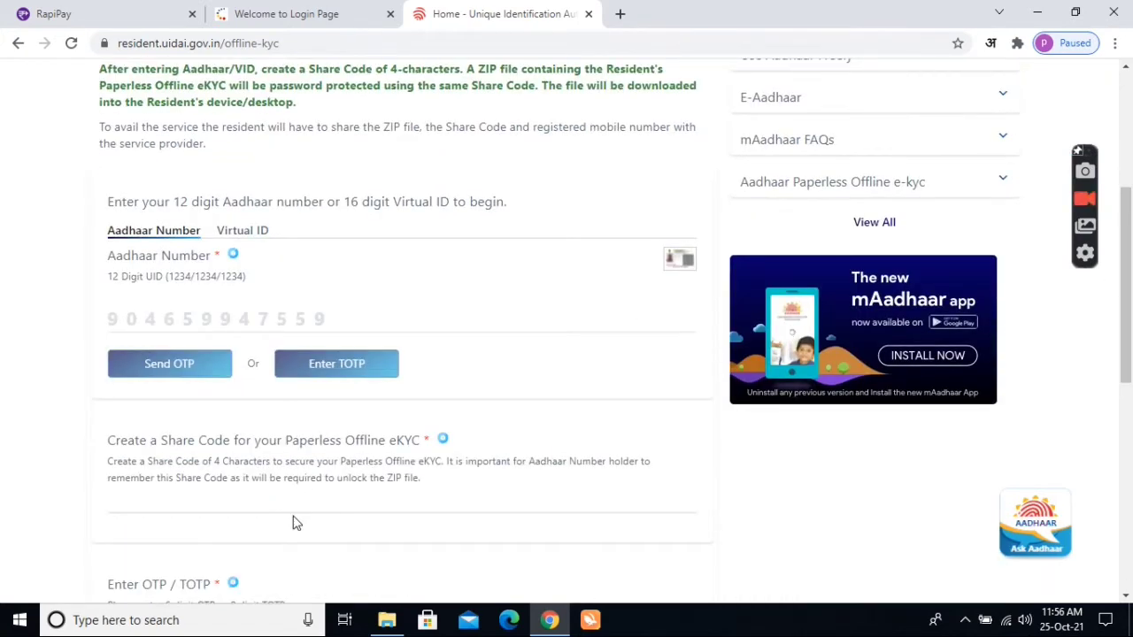
left_click(292, 503)
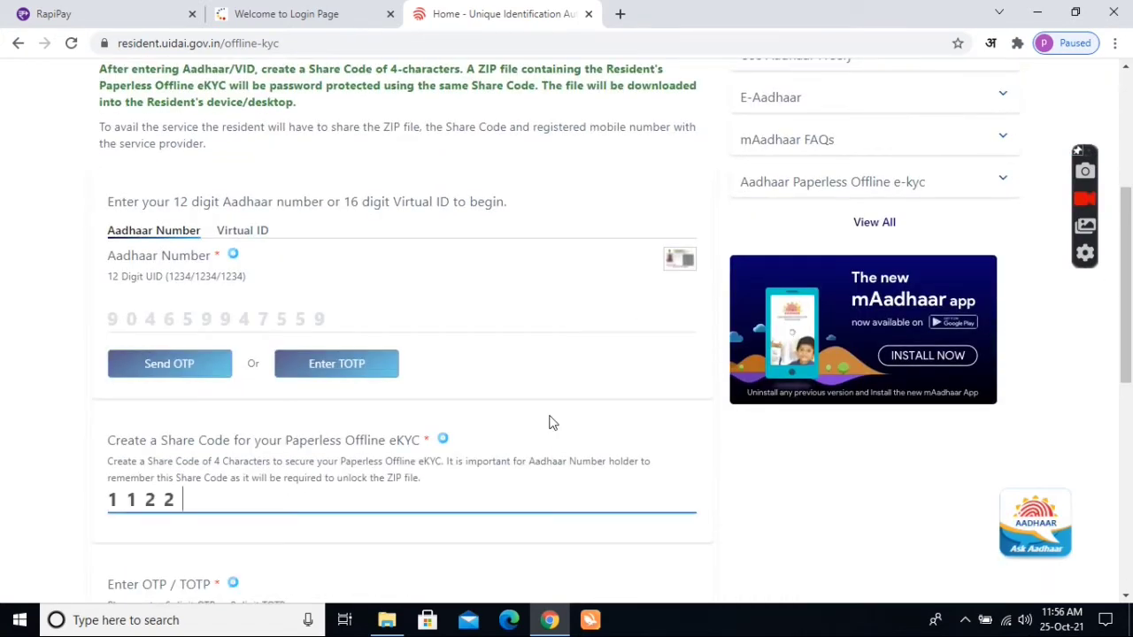
scroll(1130, 257, "down", 2)
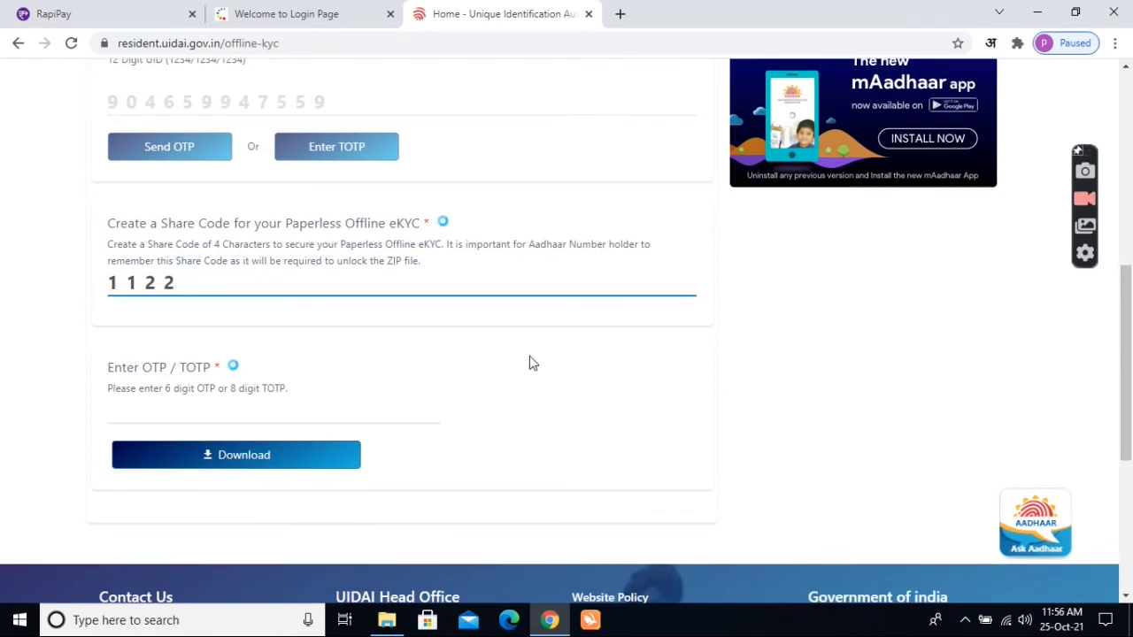
left_click(245, 412)
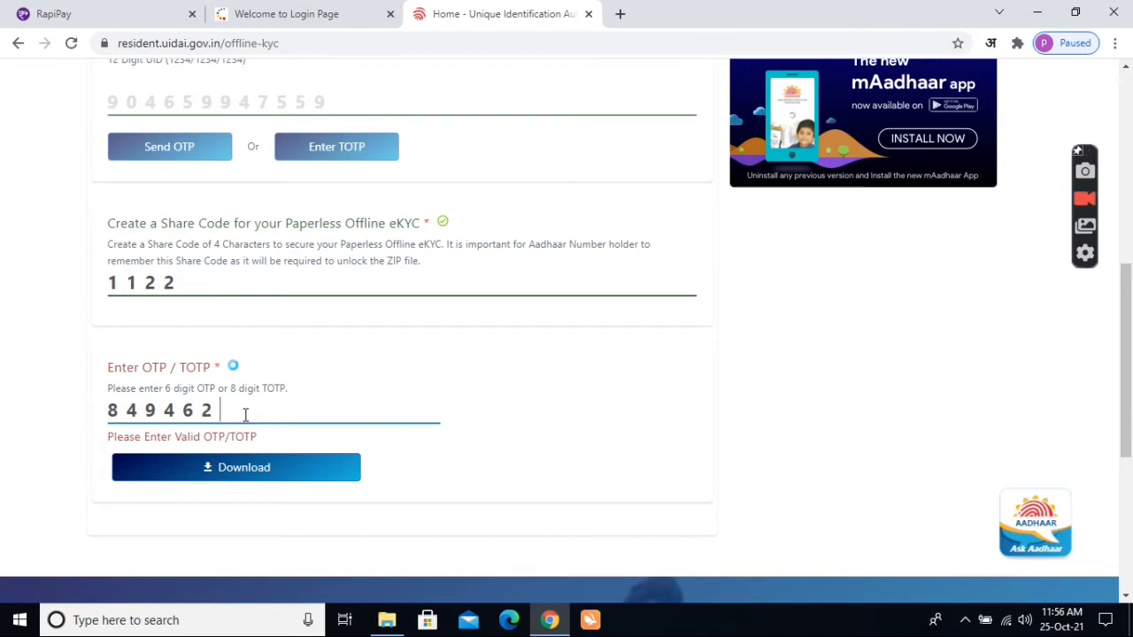
left_click(227, 473)
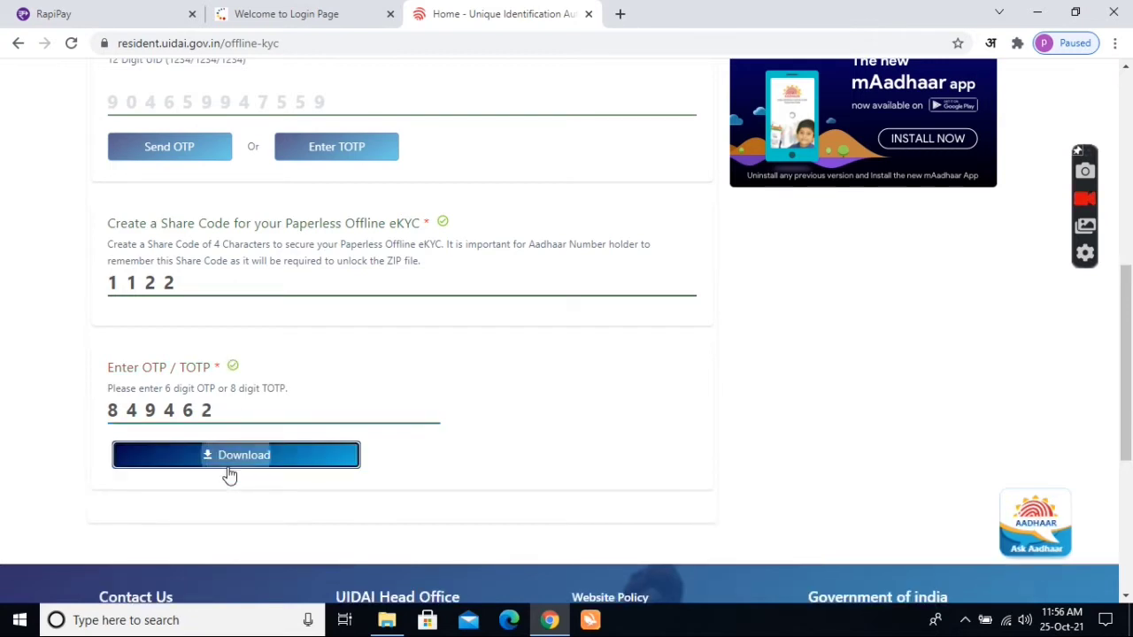
left_click(224, 467)
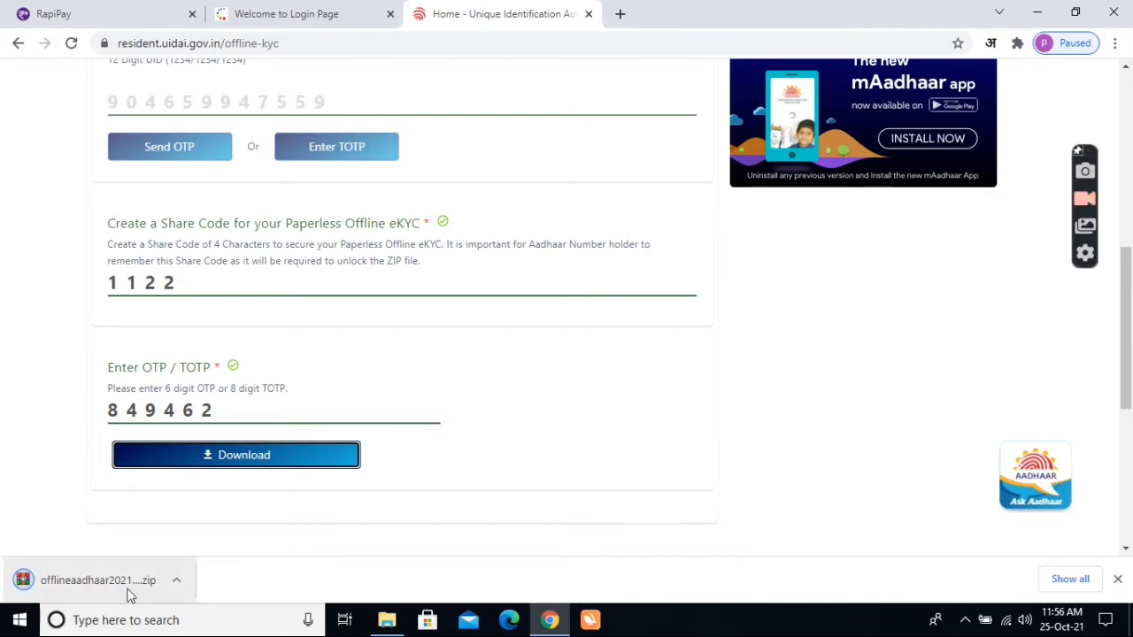
- Move the newest offlineaadhaar ZIP from the Downloads folder to the Desktop
right_click(100, 593)
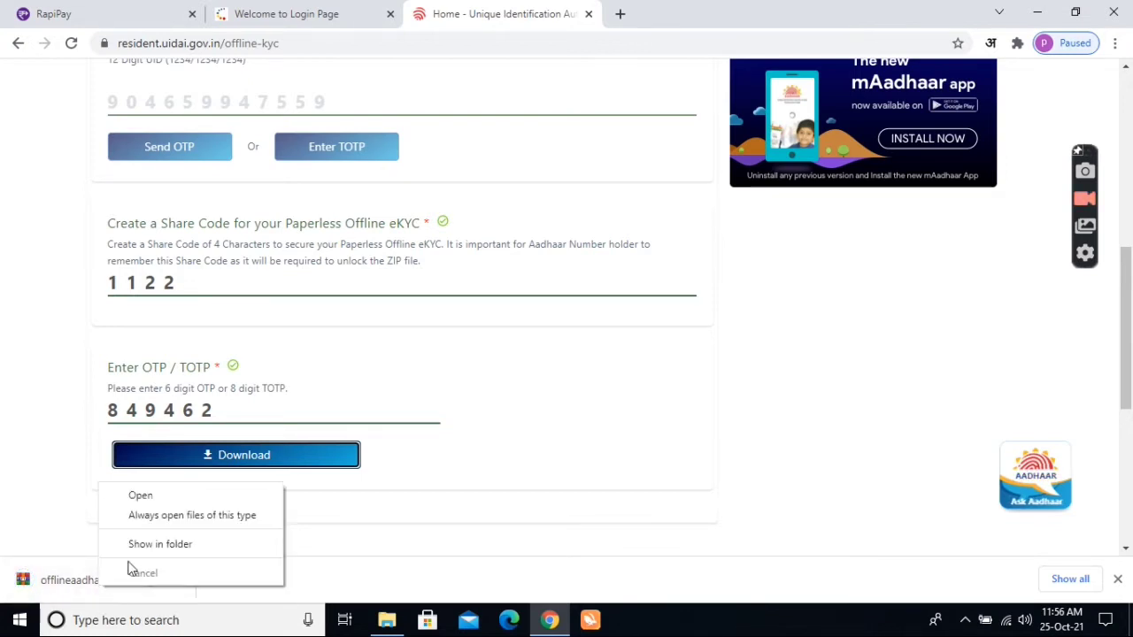
left_click(148, 550)
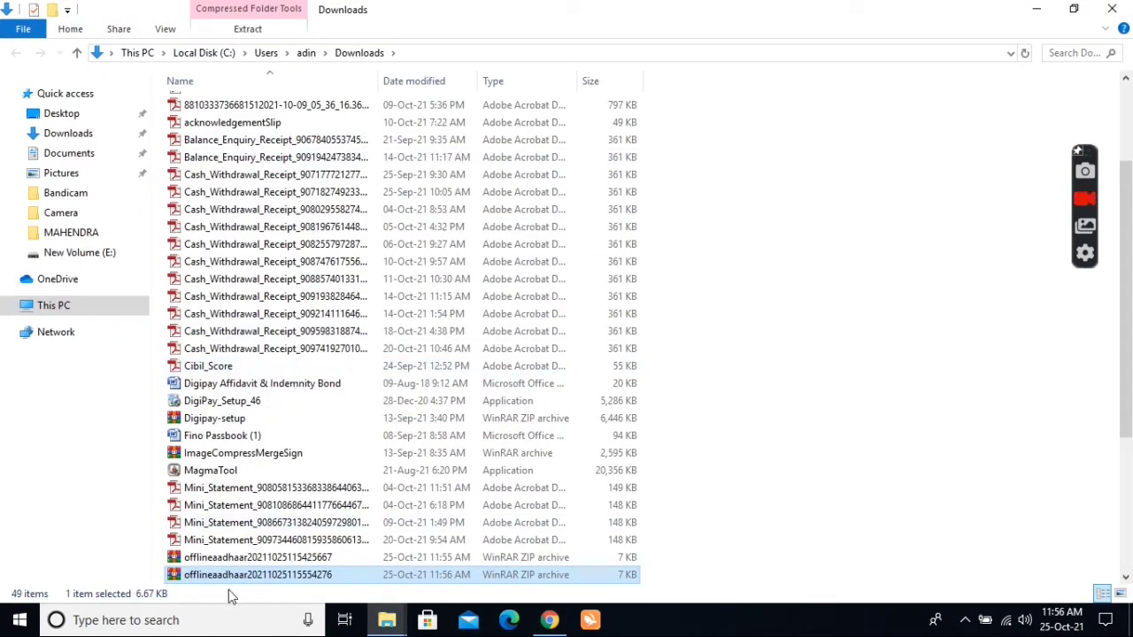
right_click(217, 580)
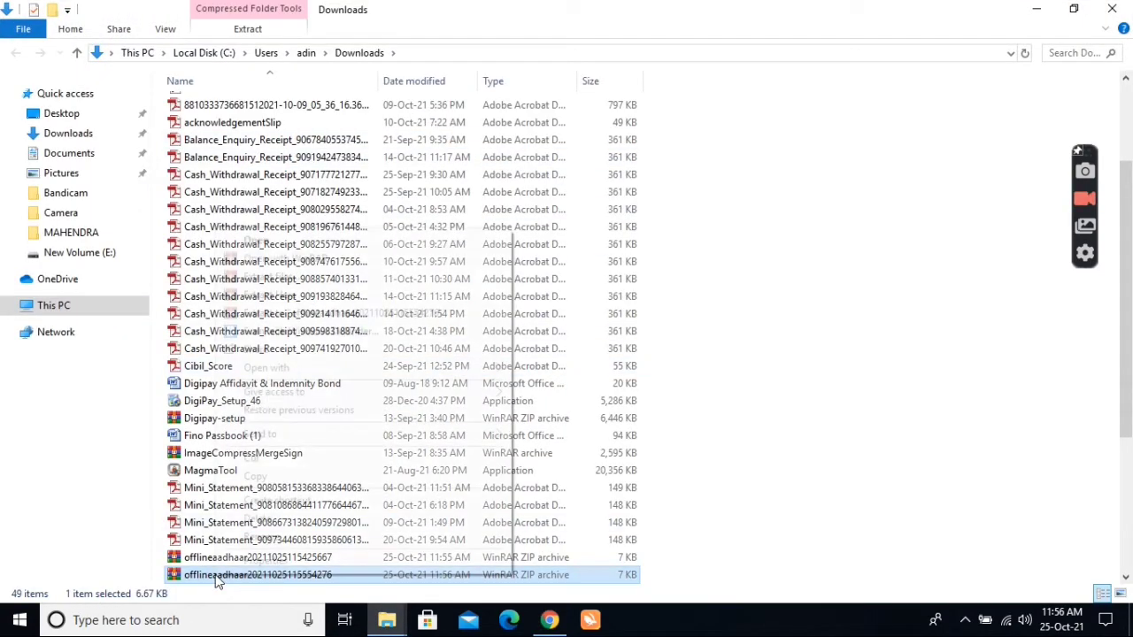
left_click(264, 460)
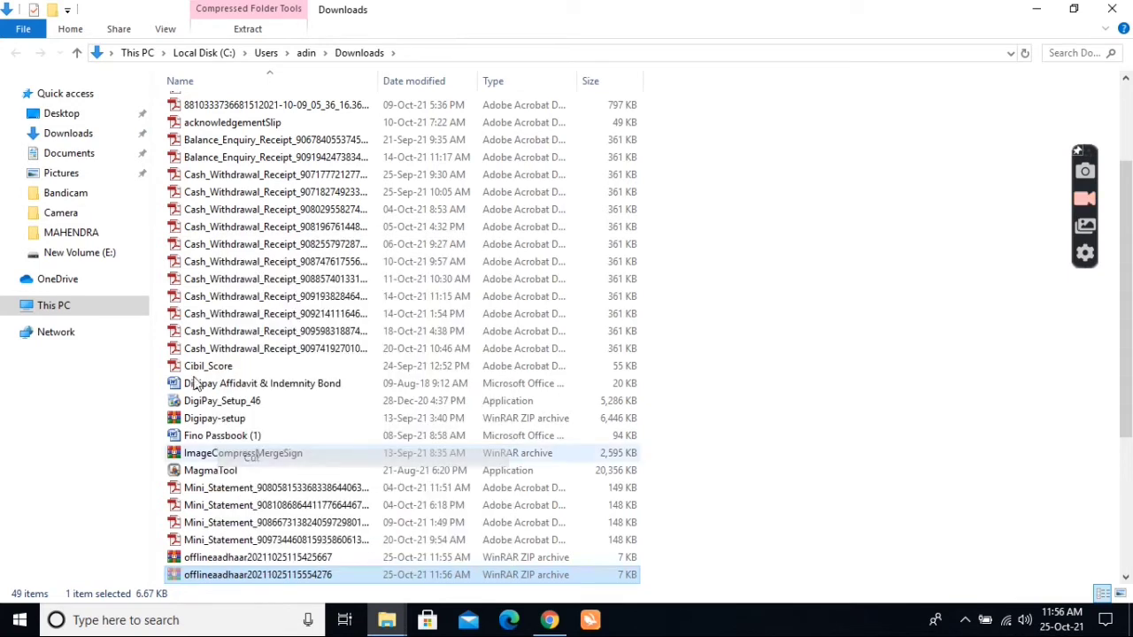
left_click(62, 113)
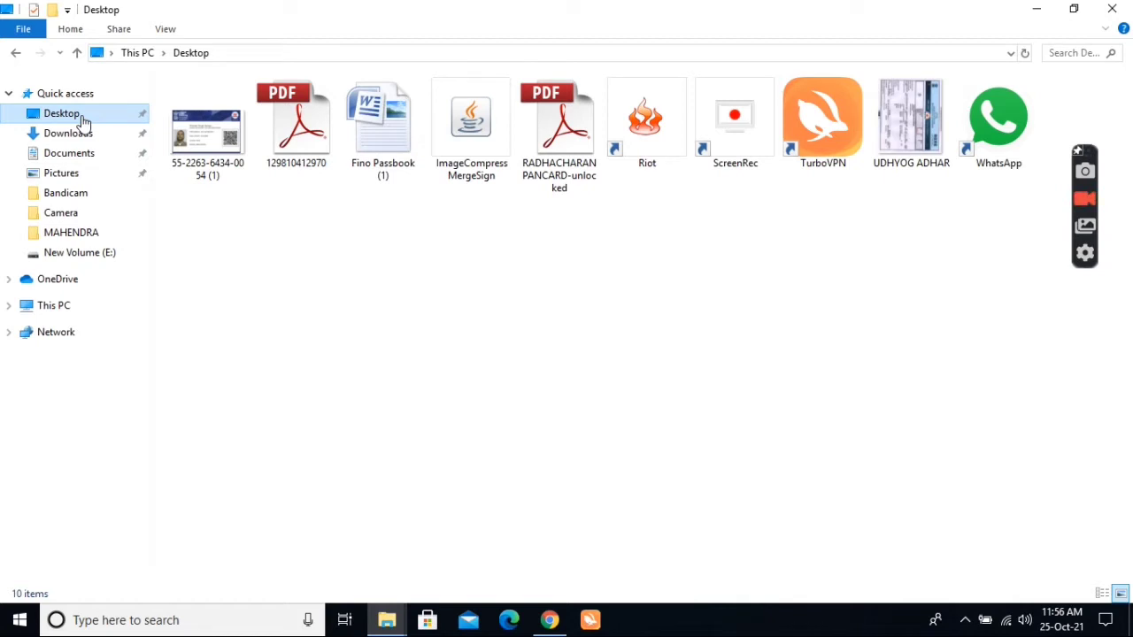
key("ctrl+v")
- Begin Create New User on the NSEIT login page and upload the offlineaadhaar ZIP from Desktop
left_click(1117, 9)
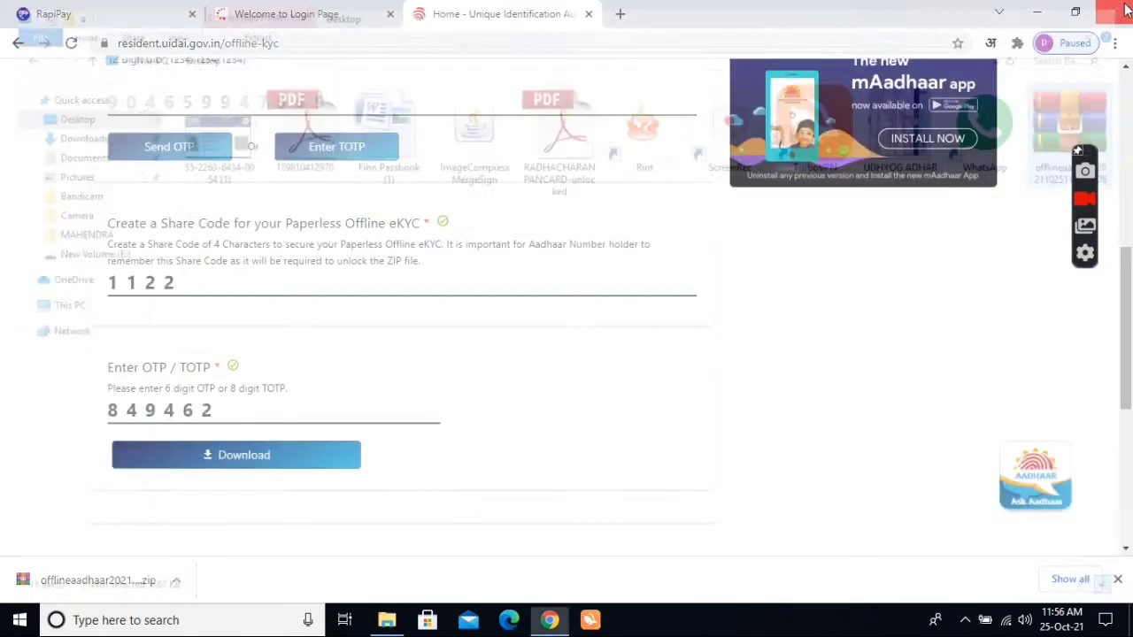
left_click(350, 20)
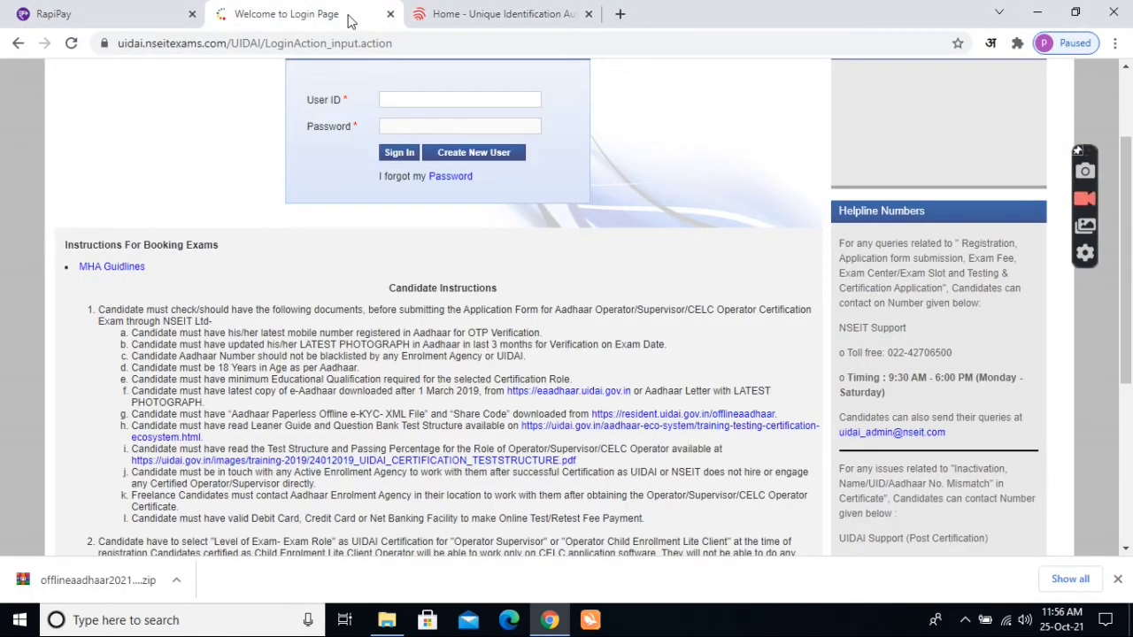
left_click(493, 155)
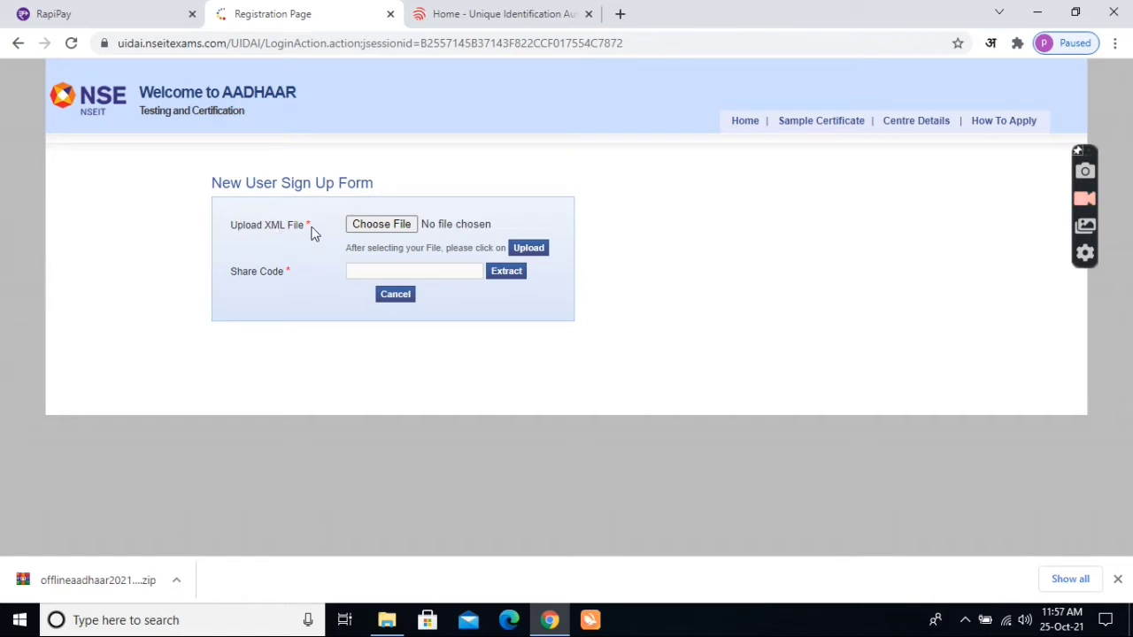
left_click(372, 224)
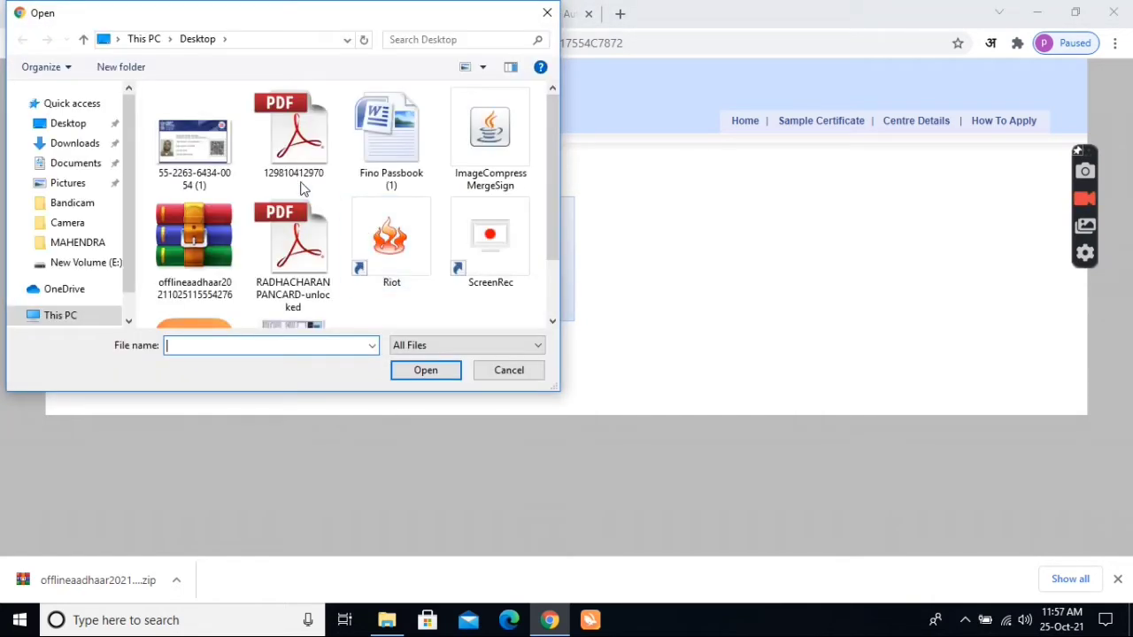
left_click(209, 258)
left_click(424, 371)
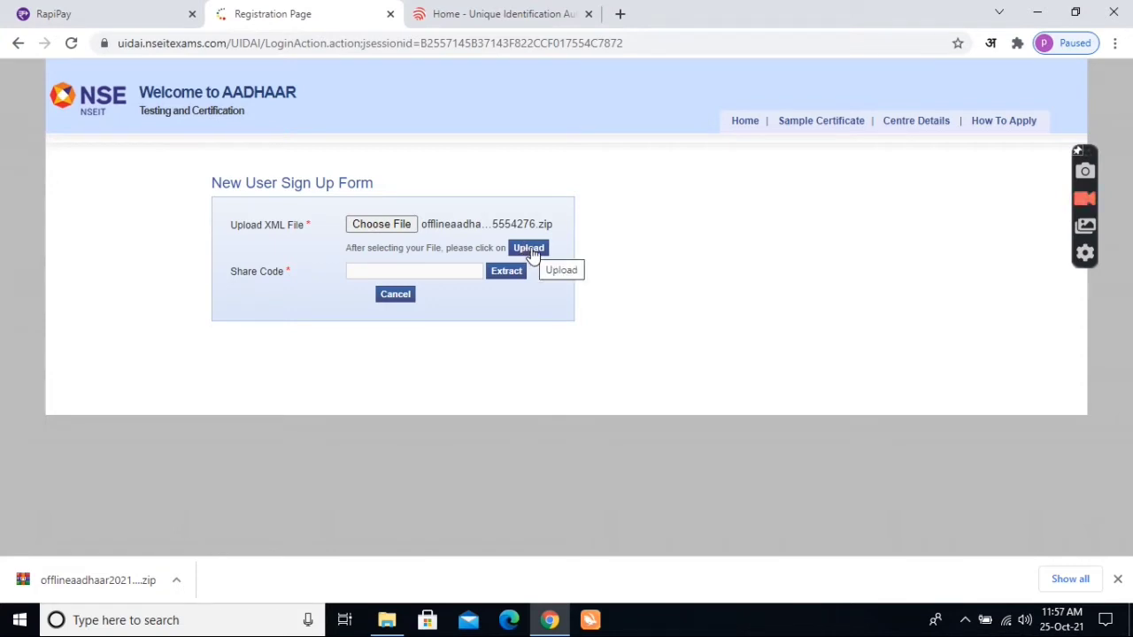
left_click(532, 254)
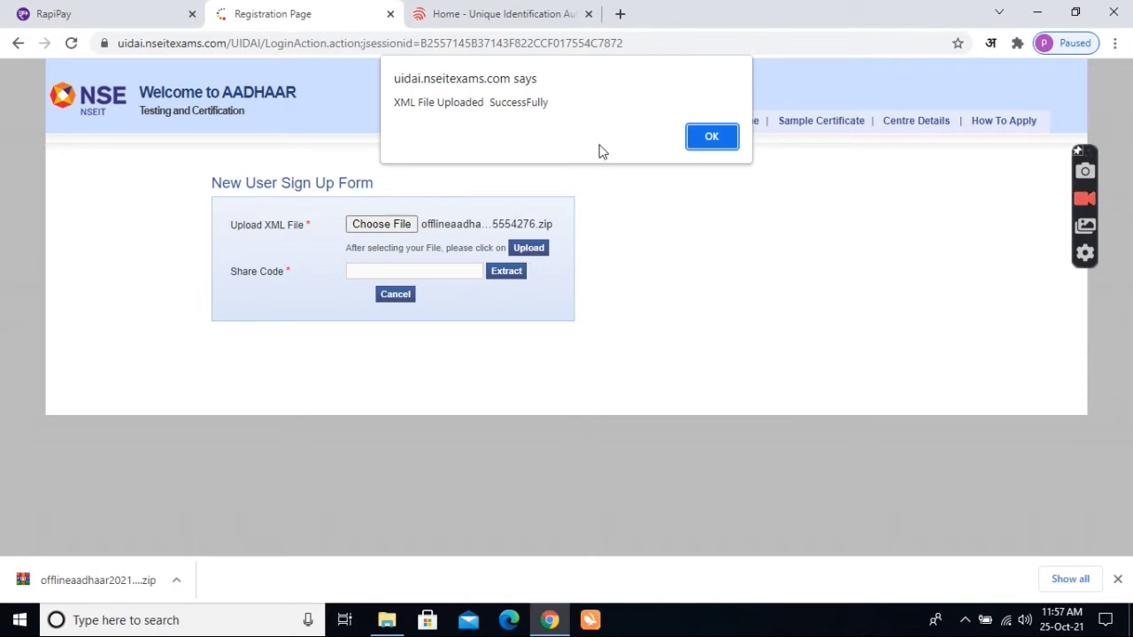
- Enter the file's share code and extract the Aadhaar data from the uploaded XML
left_click(735, 143)
left_click(376, 271)
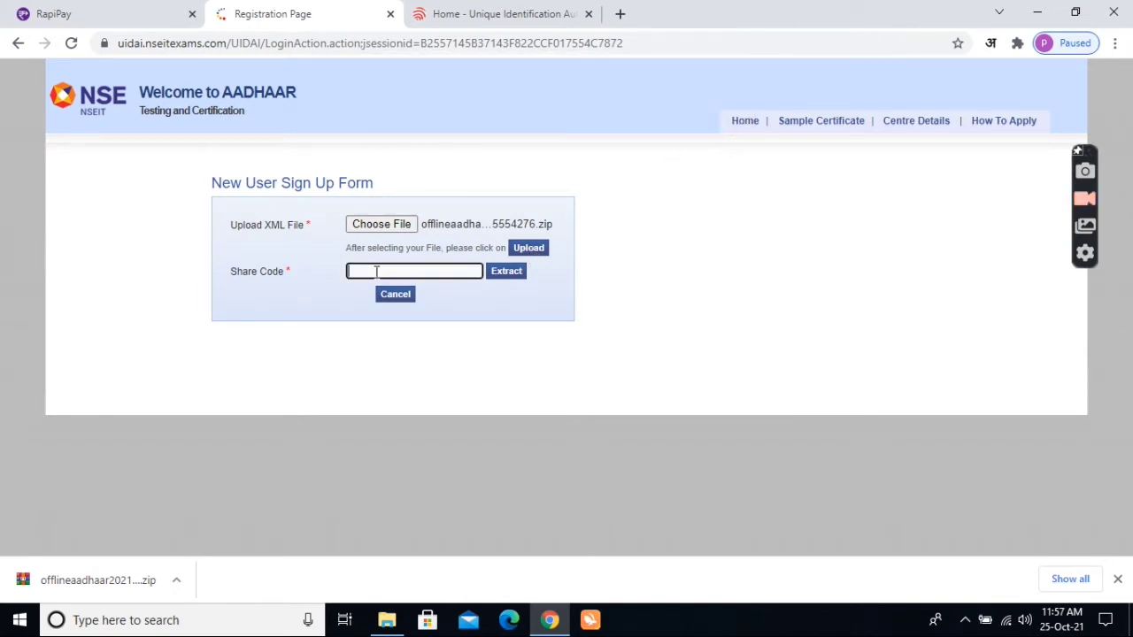
left_click(508, 272)
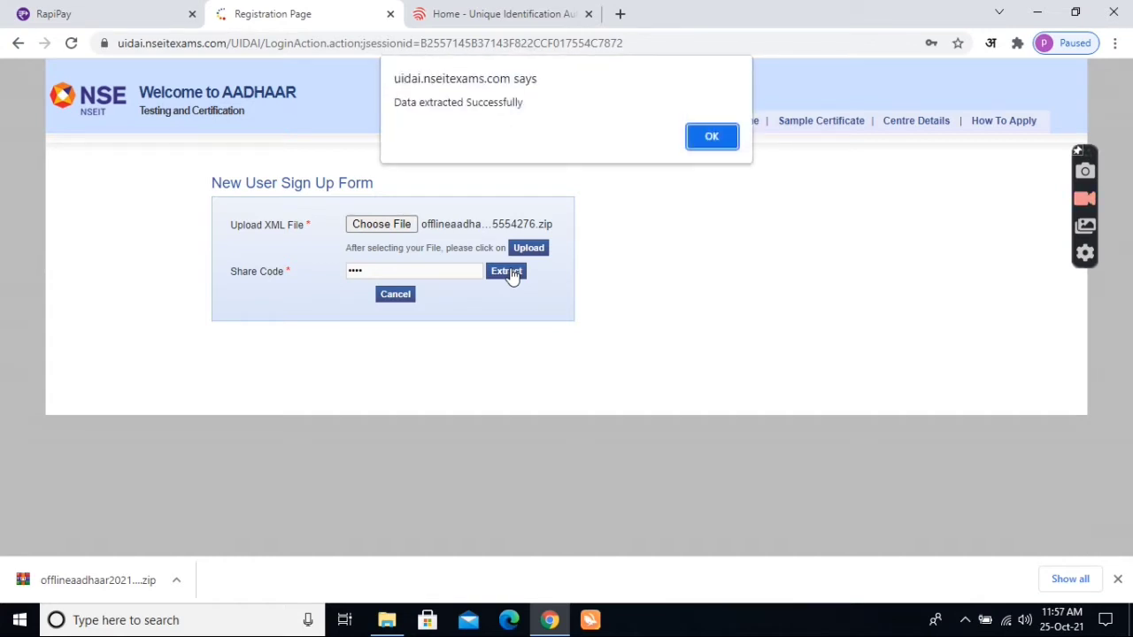
left_click(710, 140)
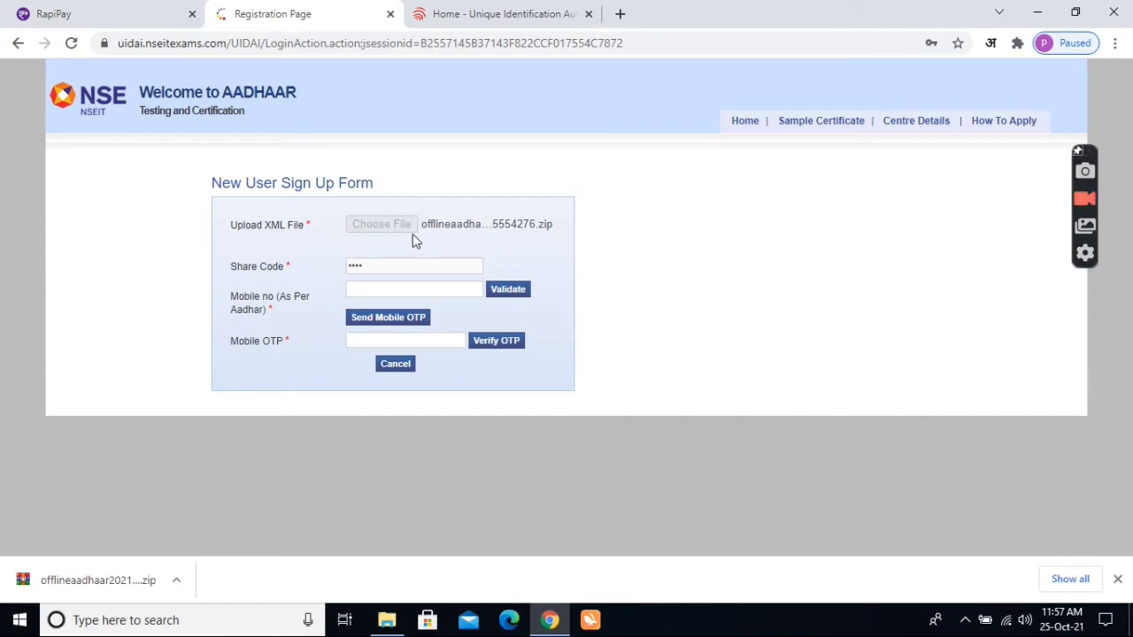
- Enter the Aadhaar-registered mobile number and validate it against the Aadhaar record
left_click(416, 286)
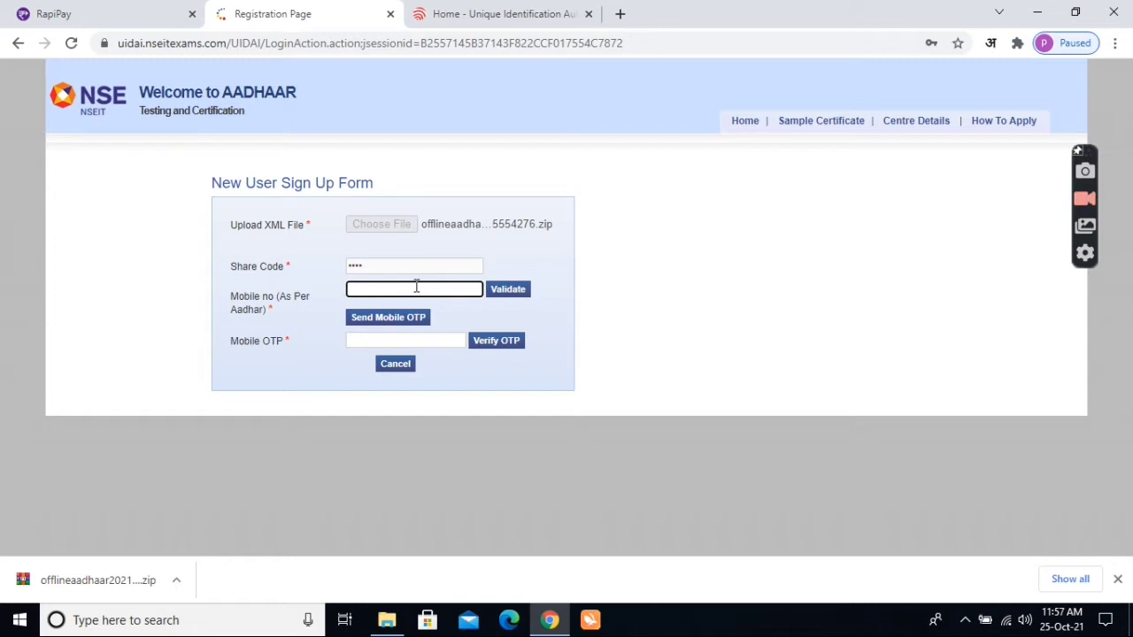
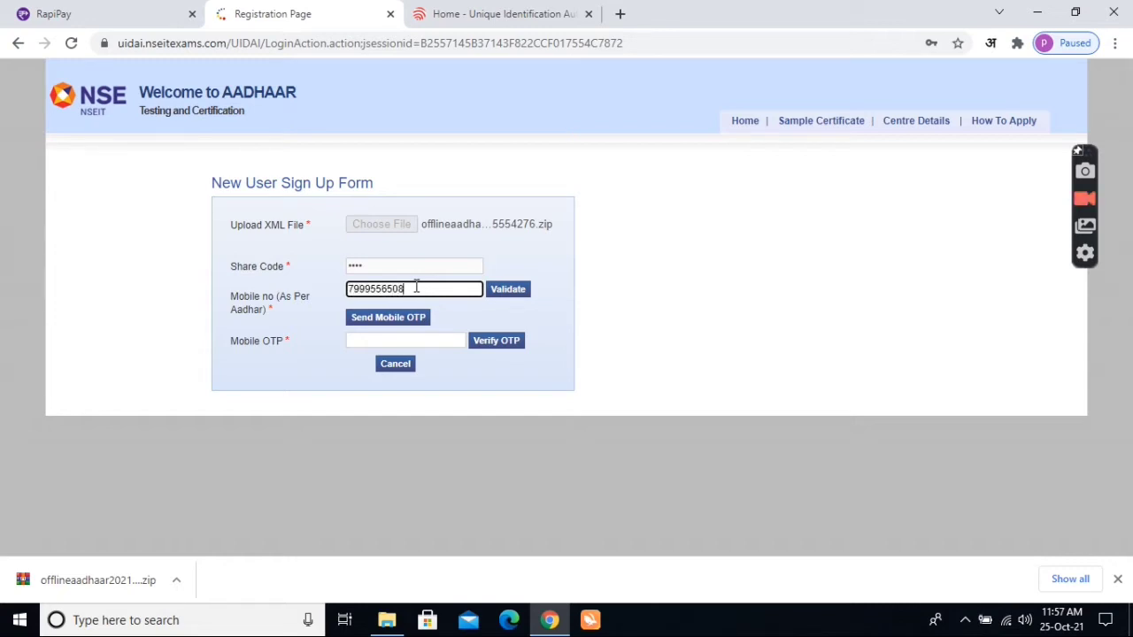
left_click(513, 292)
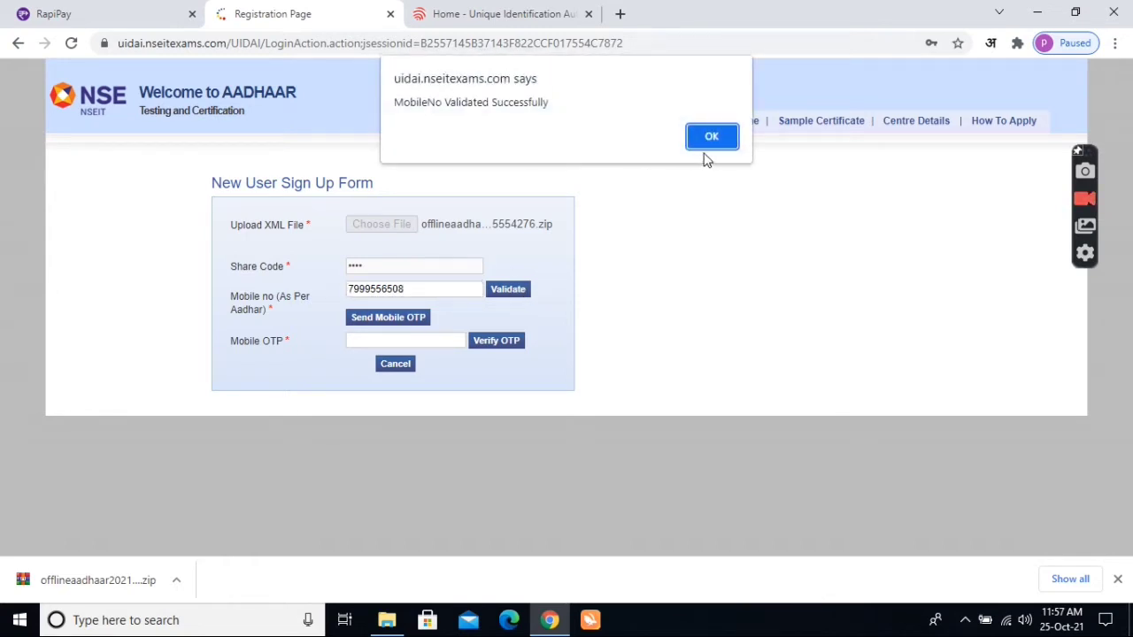
left_click(711, 136)
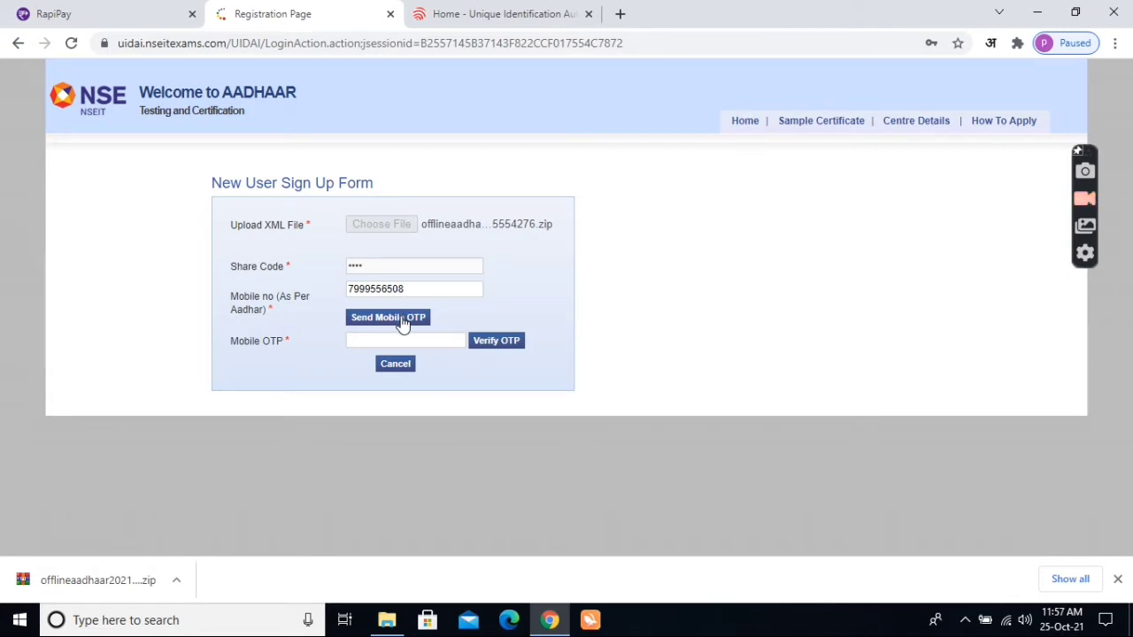
- Request a sign-up OTP via Send Mobile OTP
left_click(401, 318)
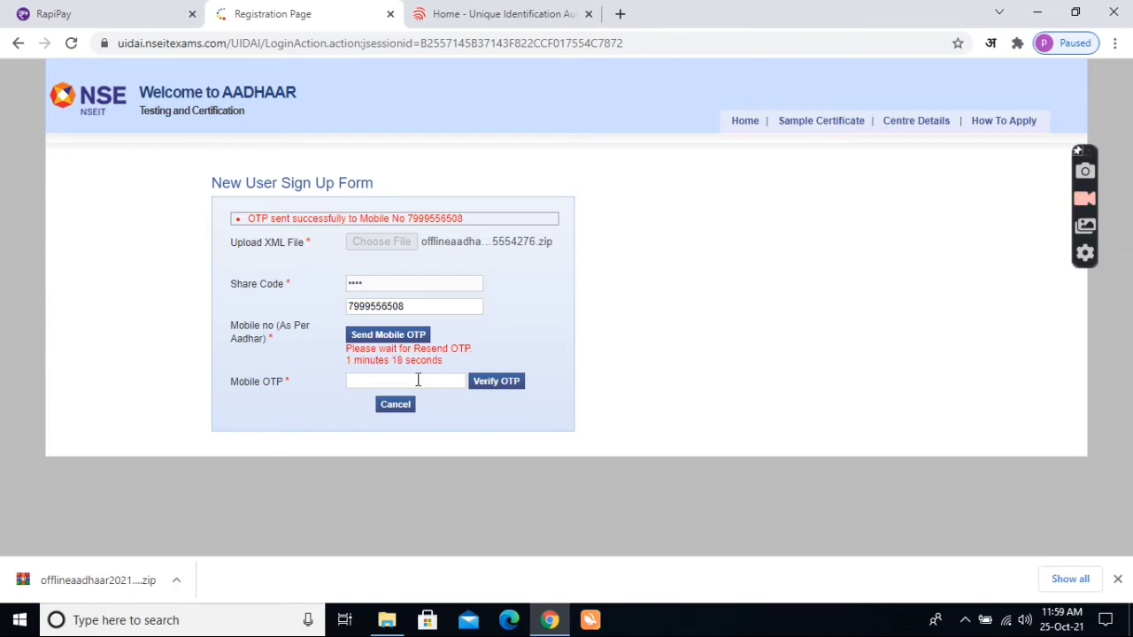
- Enter the received mobile OTP and verify it
left_click(418, 379)
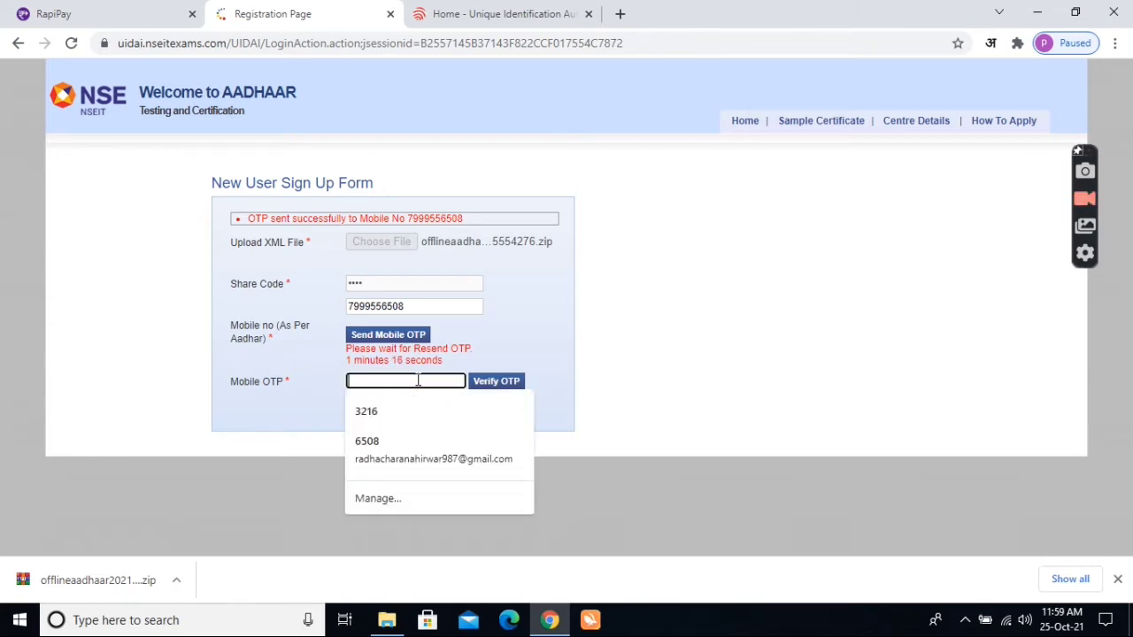
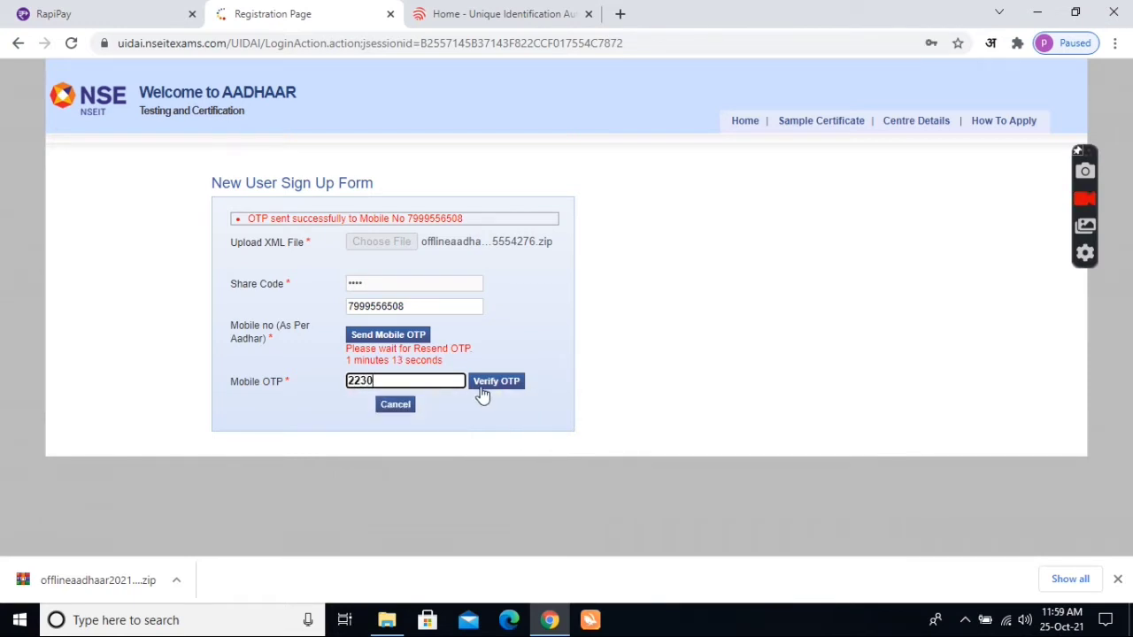
left_click(494, 386)
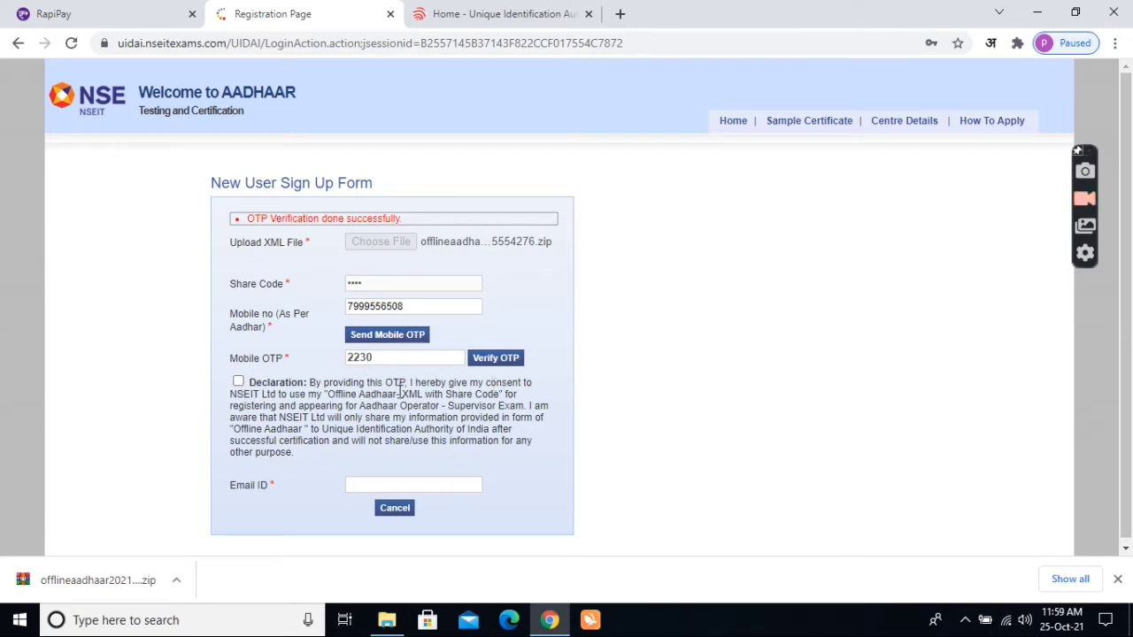
- Accept the consent declaration and fill Email ID with the saved e-mail address
left_click(238, 382)
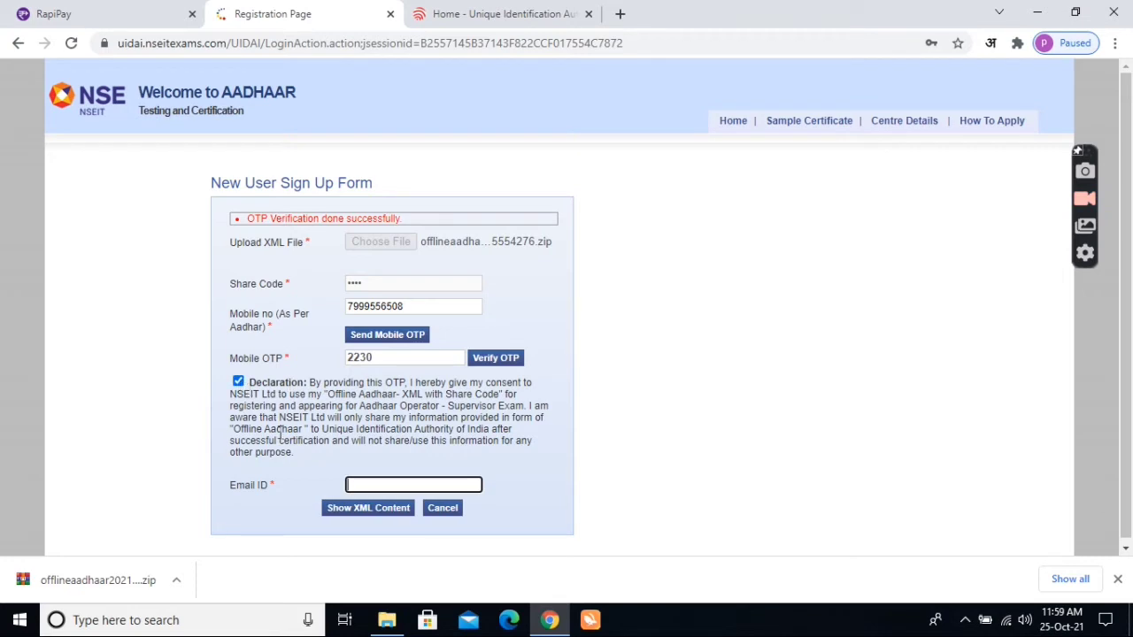
left_click(376, 485)
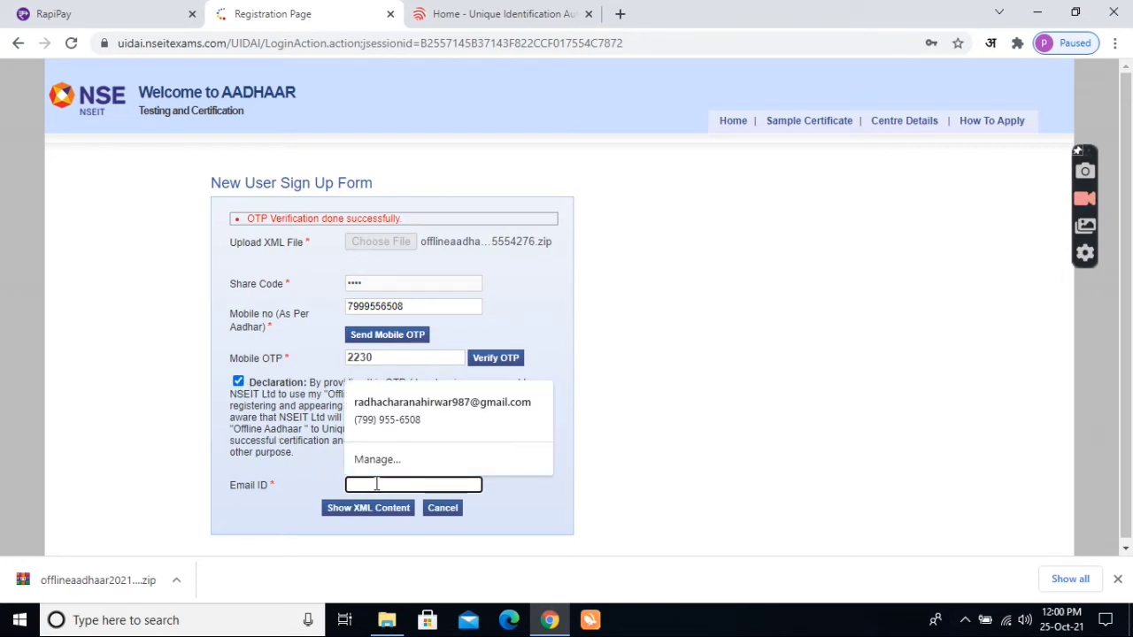
left_click(426, 401)
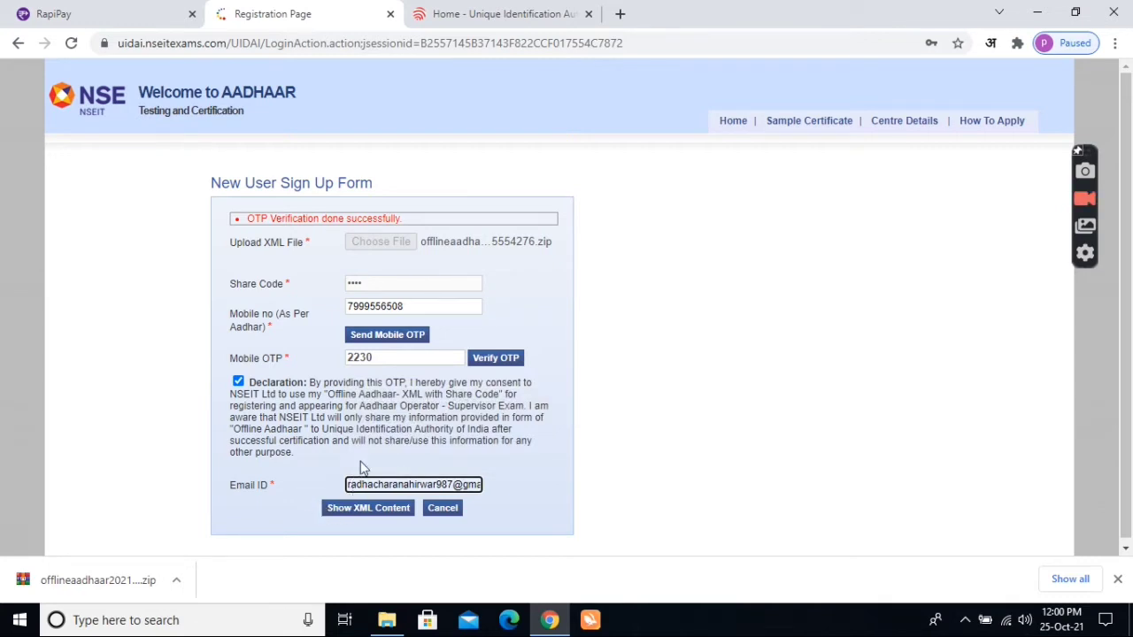
- Review the Aadhaar details from the XML content and confirm them to complete registration
left_click(371, 510)
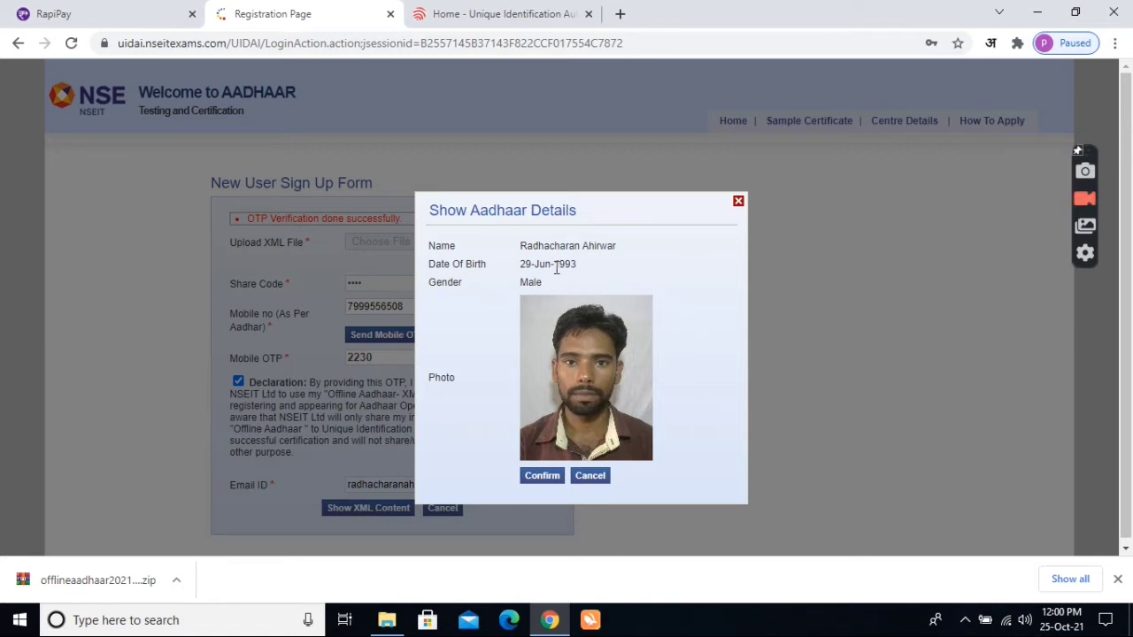
left_click(541, 478)
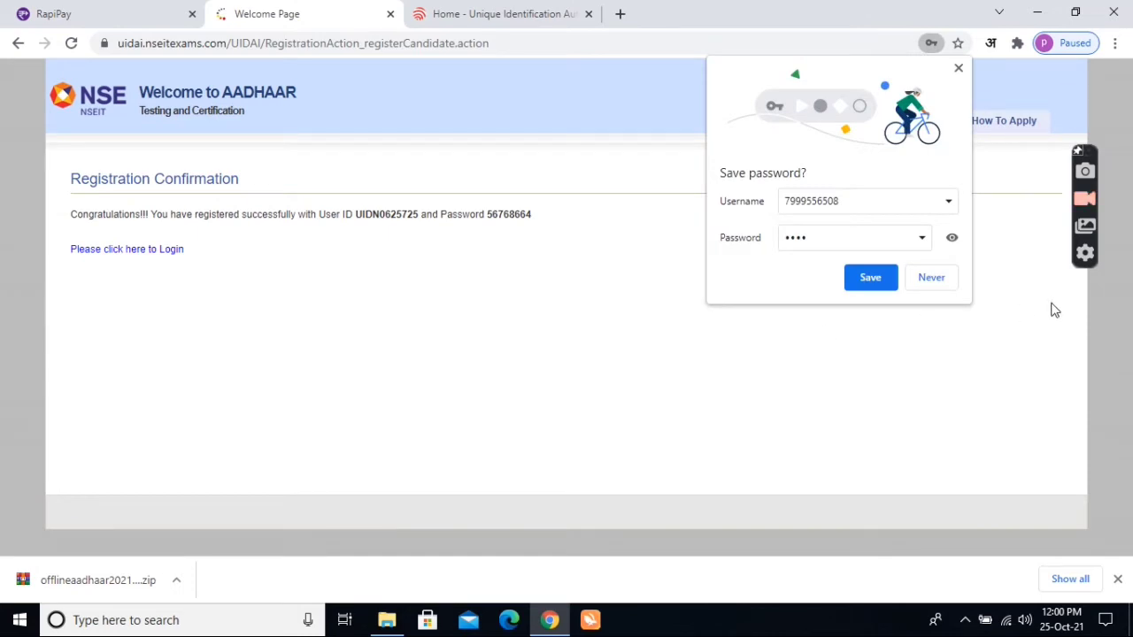
- Decline Chrome's password save and follow the link to the NSEIT Login page
left_click(938, 280)
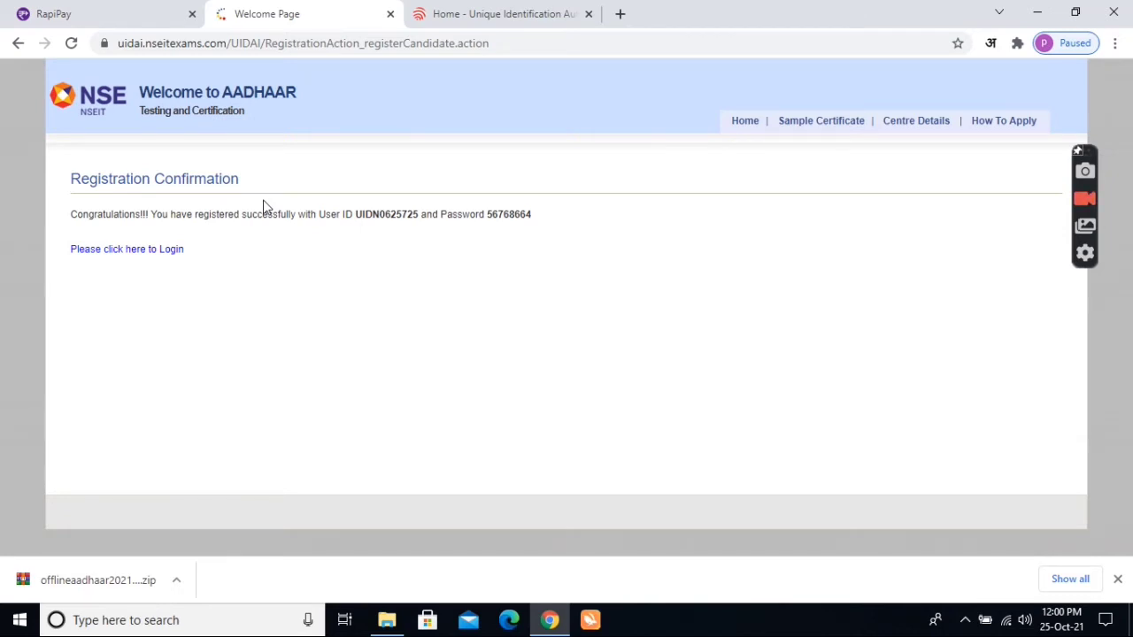
left_click(139, 256)
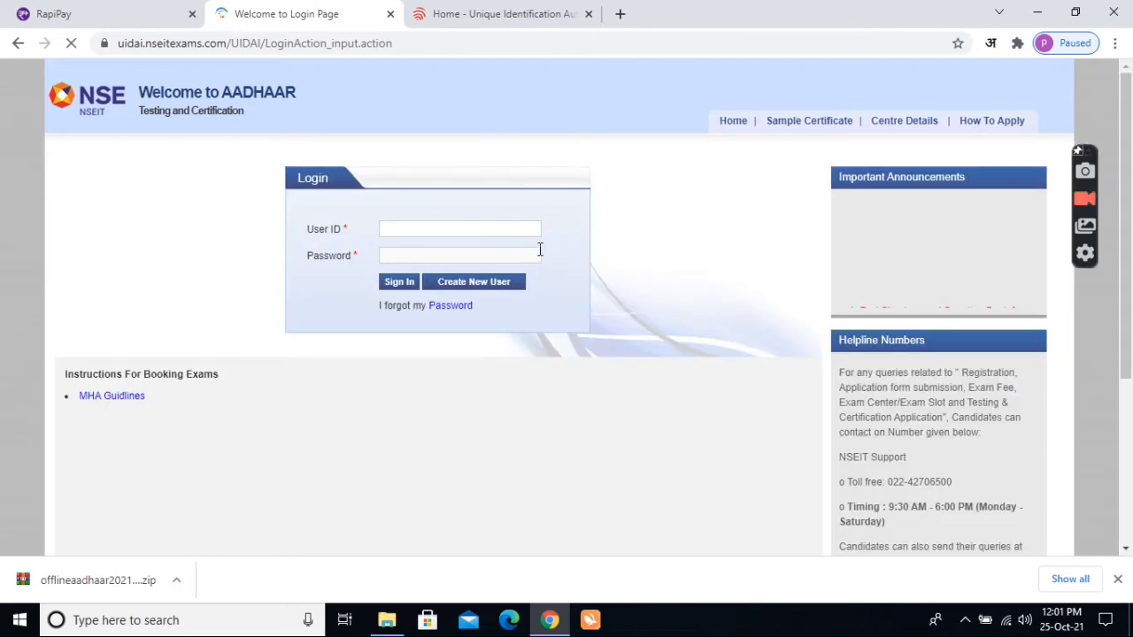
- Sign in using the newly issued user ID and password
left_click(475, 227)
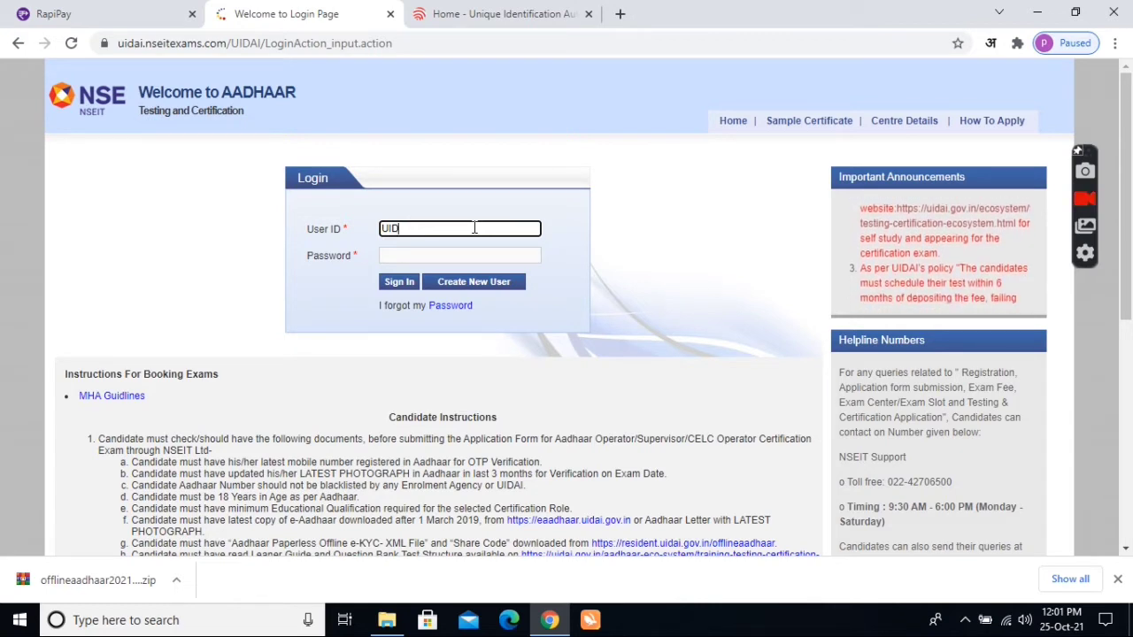
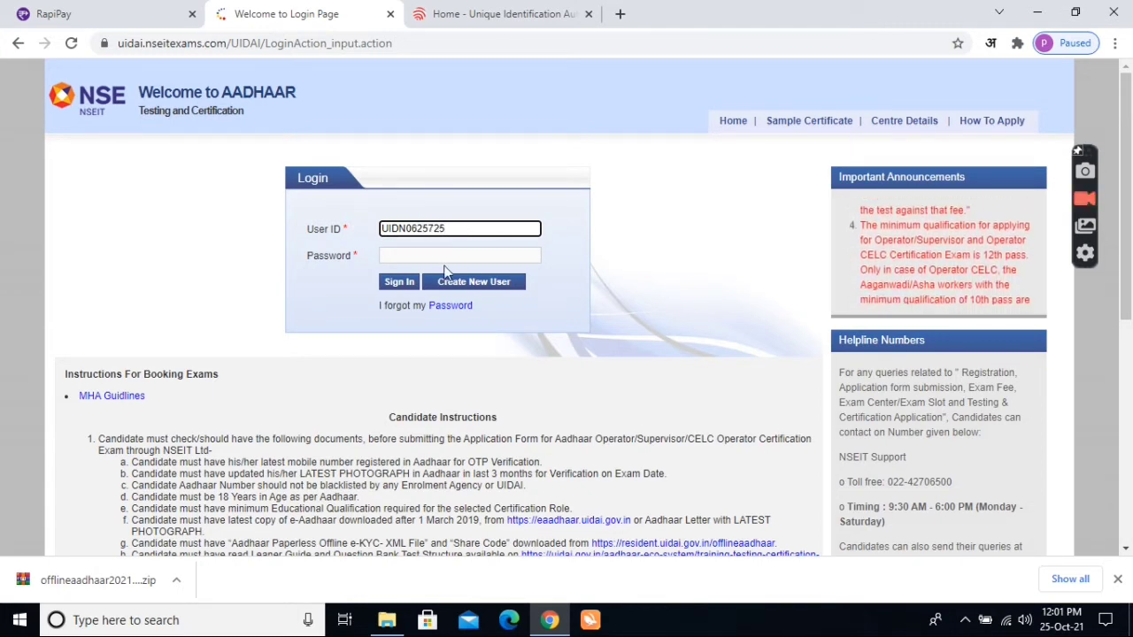
left_click(438, 258)
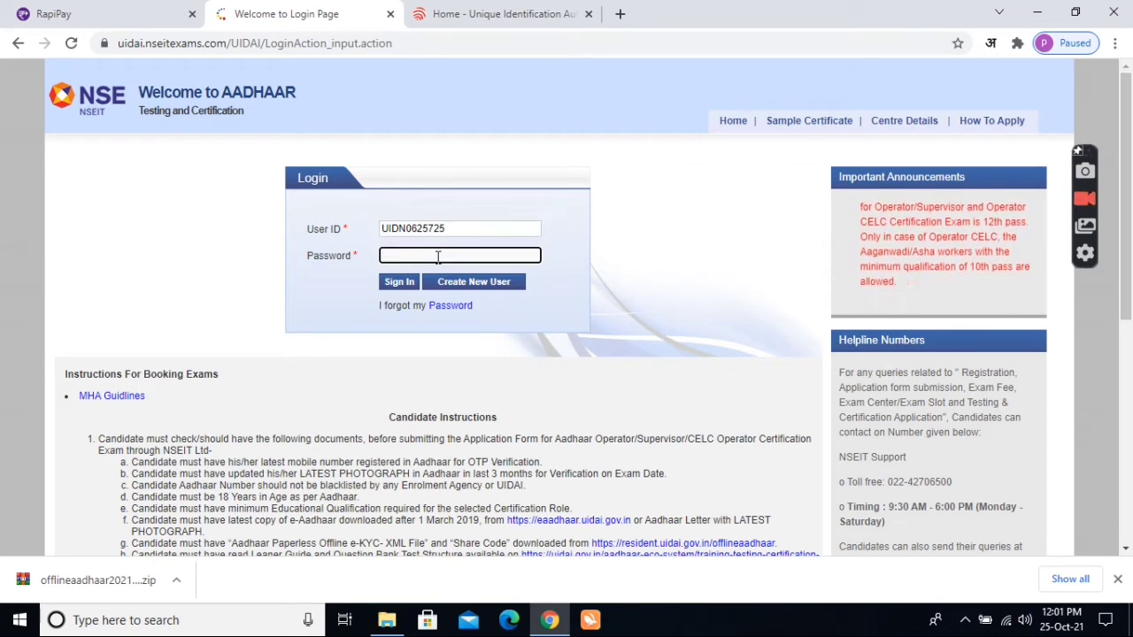
type("••")
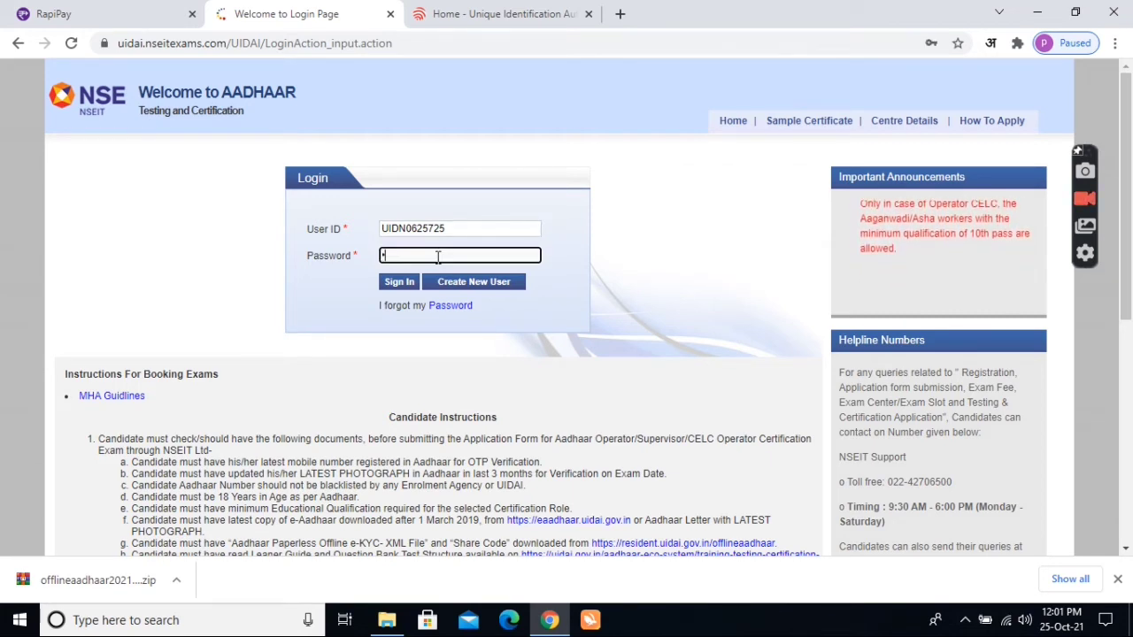
type("••")
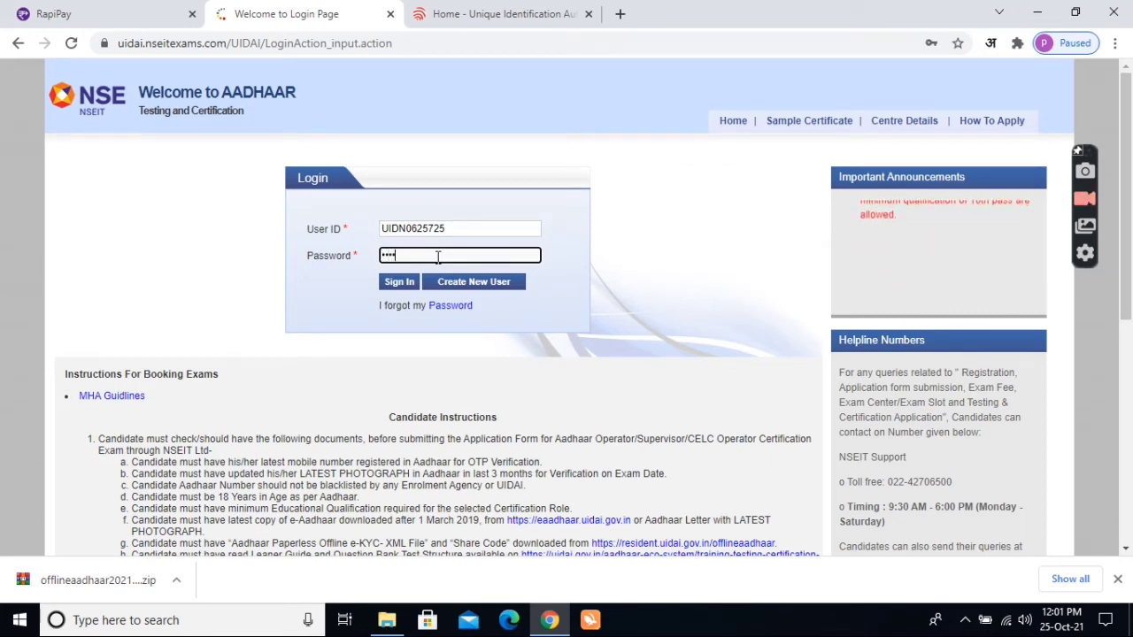
type("•••")
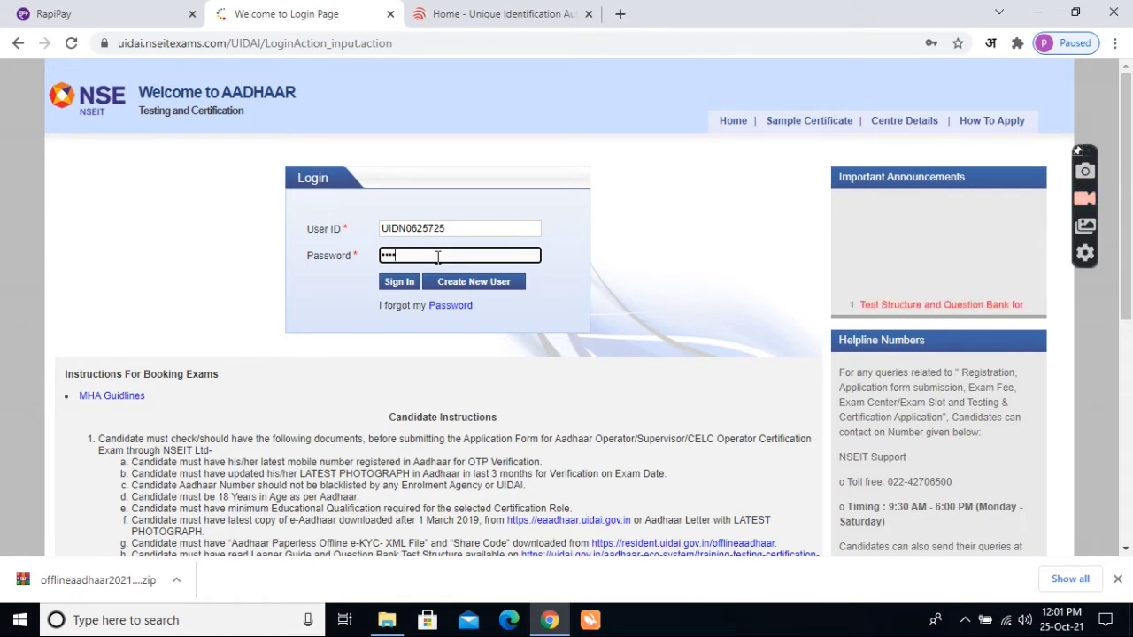
type("•")
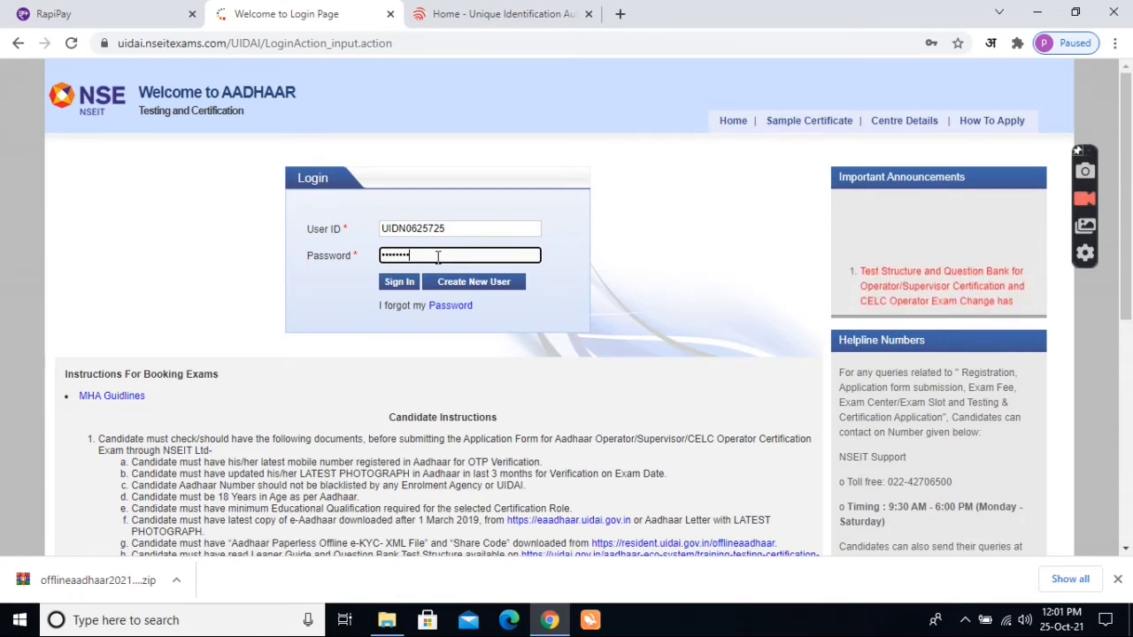
left_click(400, 284)
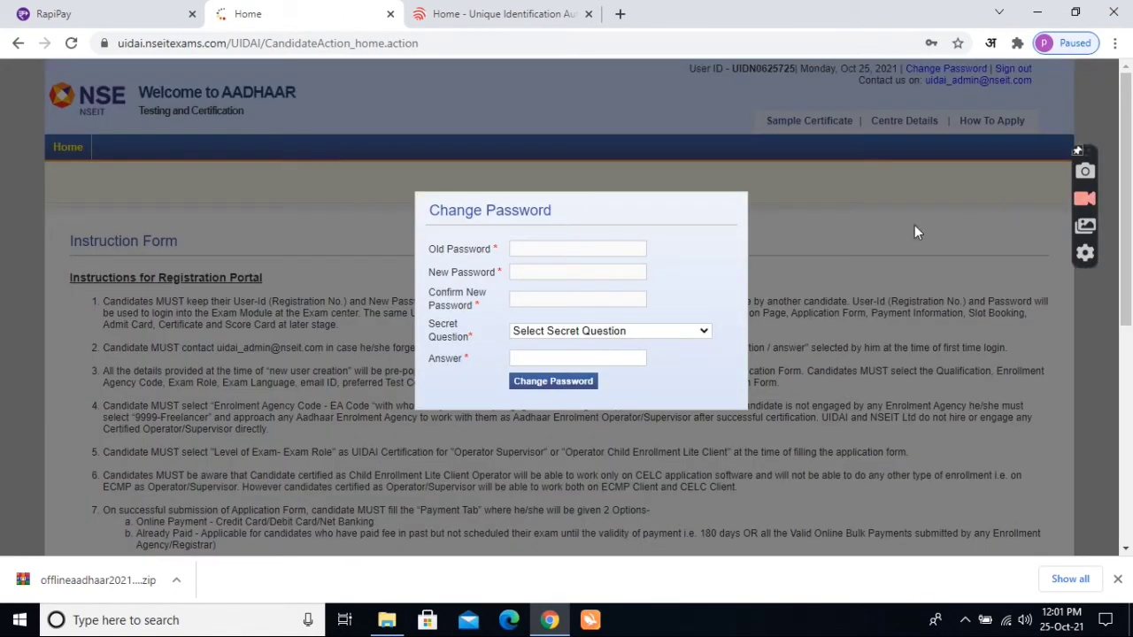
- Enter the old password and the new password in the password change form
left_click(564, 250)
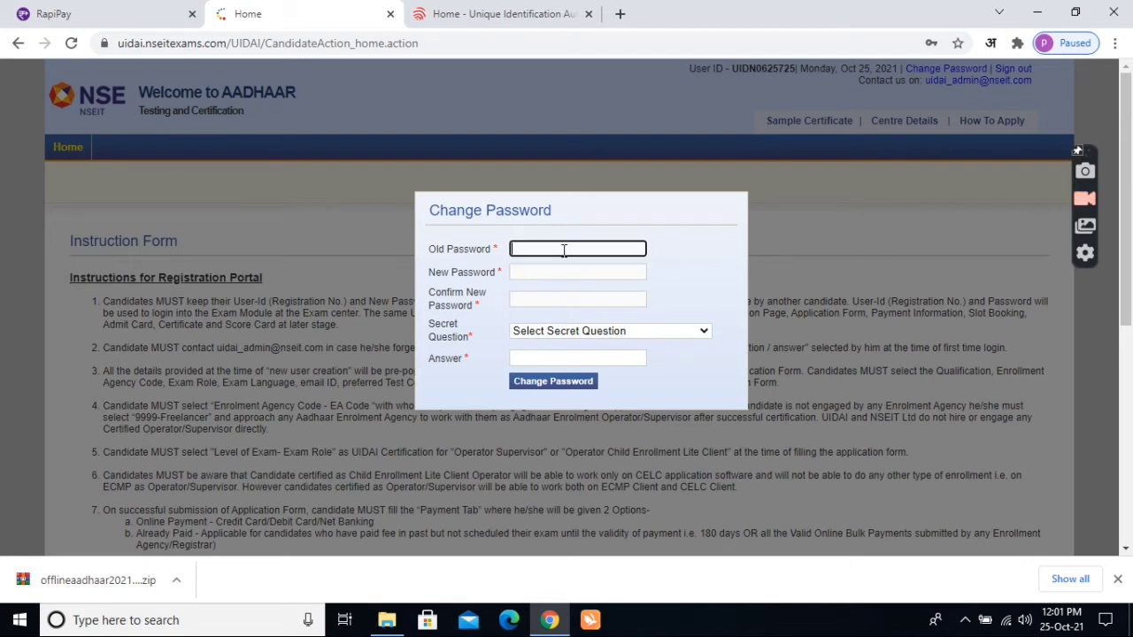
type("••••••••")
left_click(568, 272)
type("•••••••")
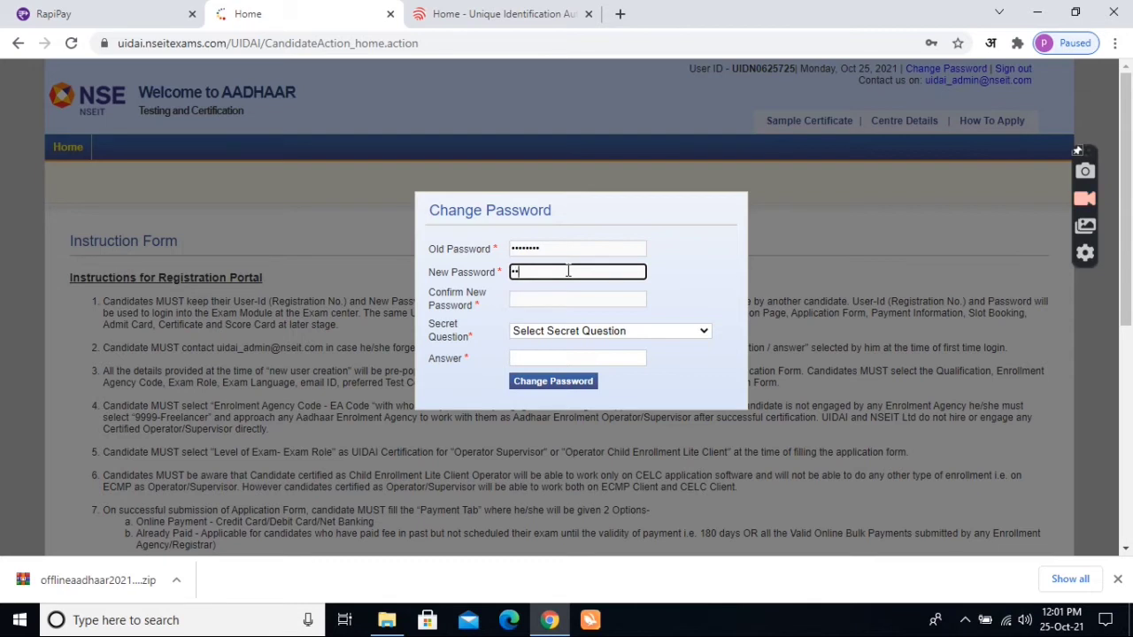
type("••")
left_click(576, 300)
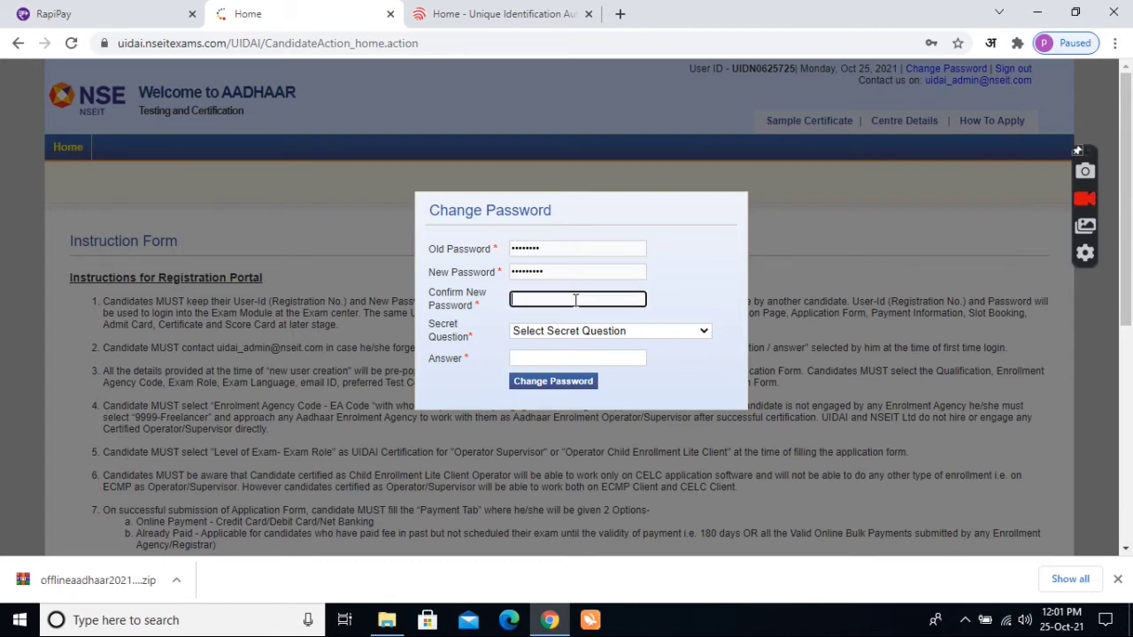
type("•••••••••")
- Choose 'What is your date of birth?' as the secret question, enter the date-of-birth answer, and submit the change
left_click(582, 337)
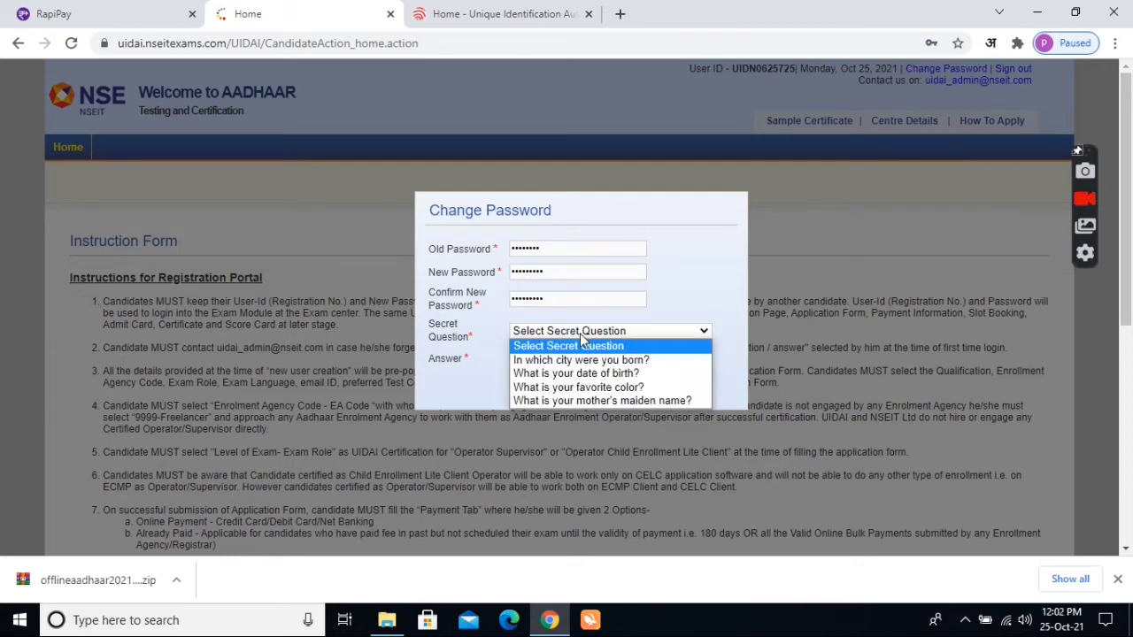
left_click(613, 379)
left_click(526, 358)
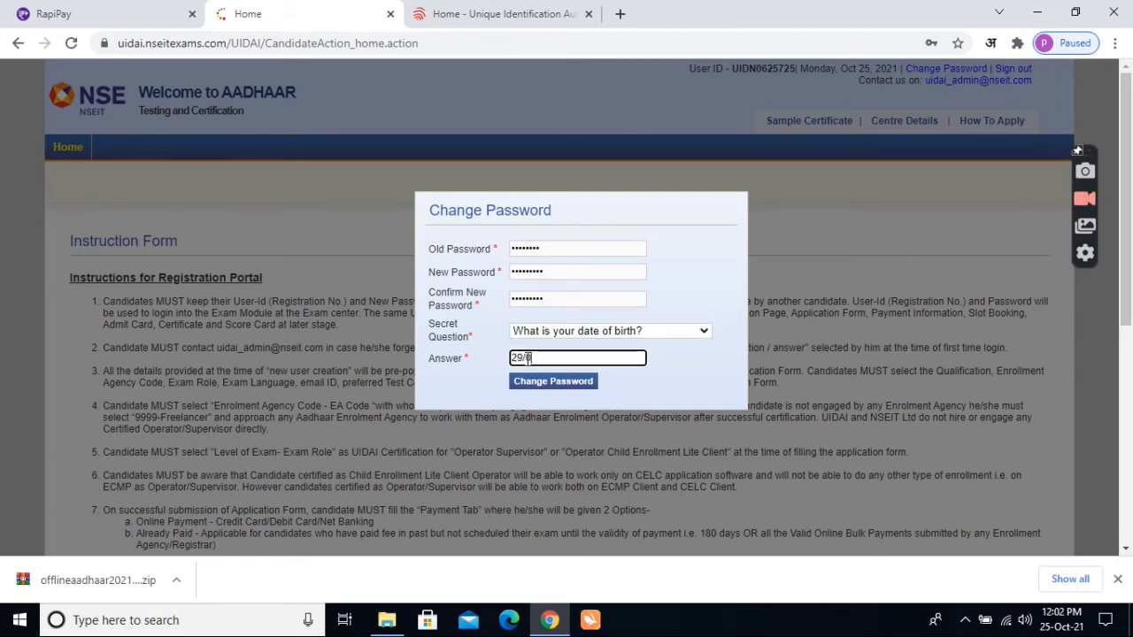
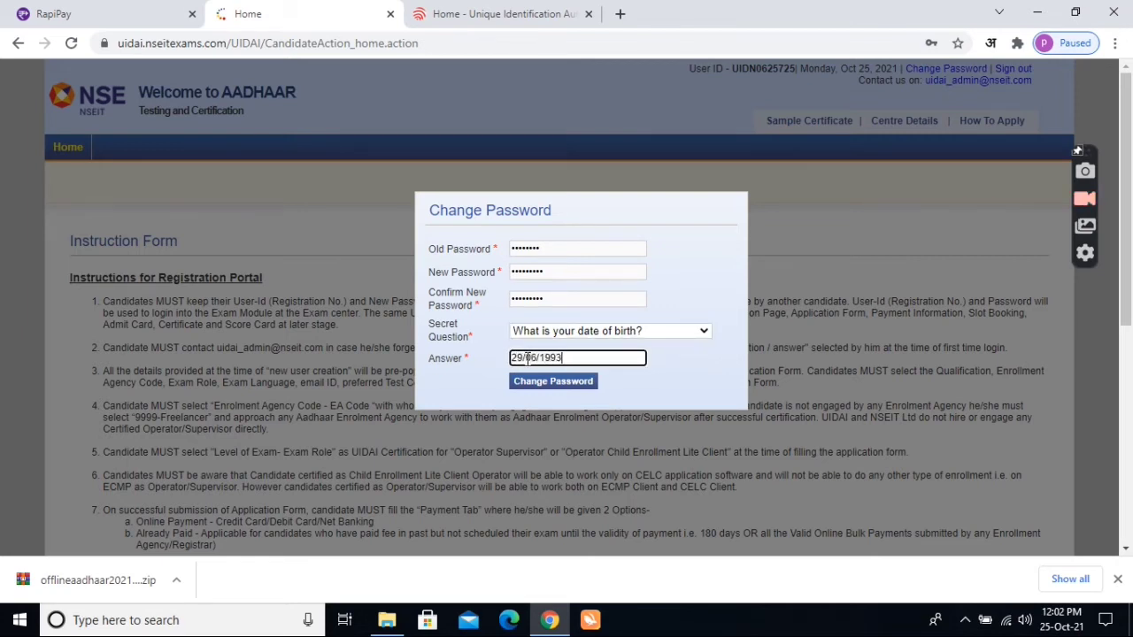
left_click(537, 384)
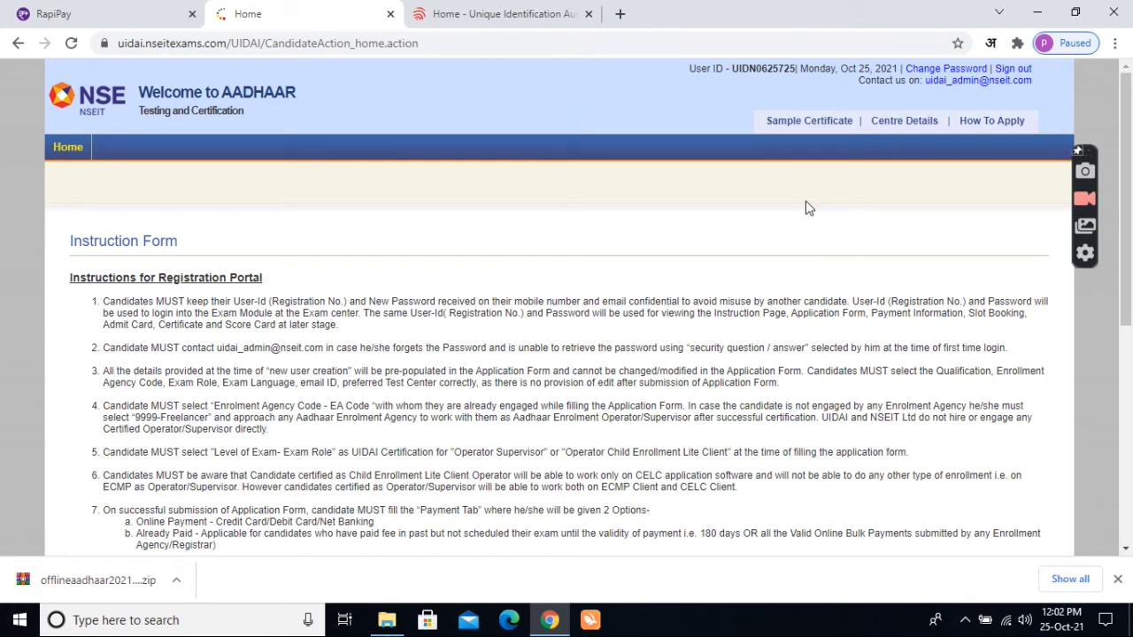
- Bring up the Sample Certificate and highlight its registration number caption
left_click(803, 129)
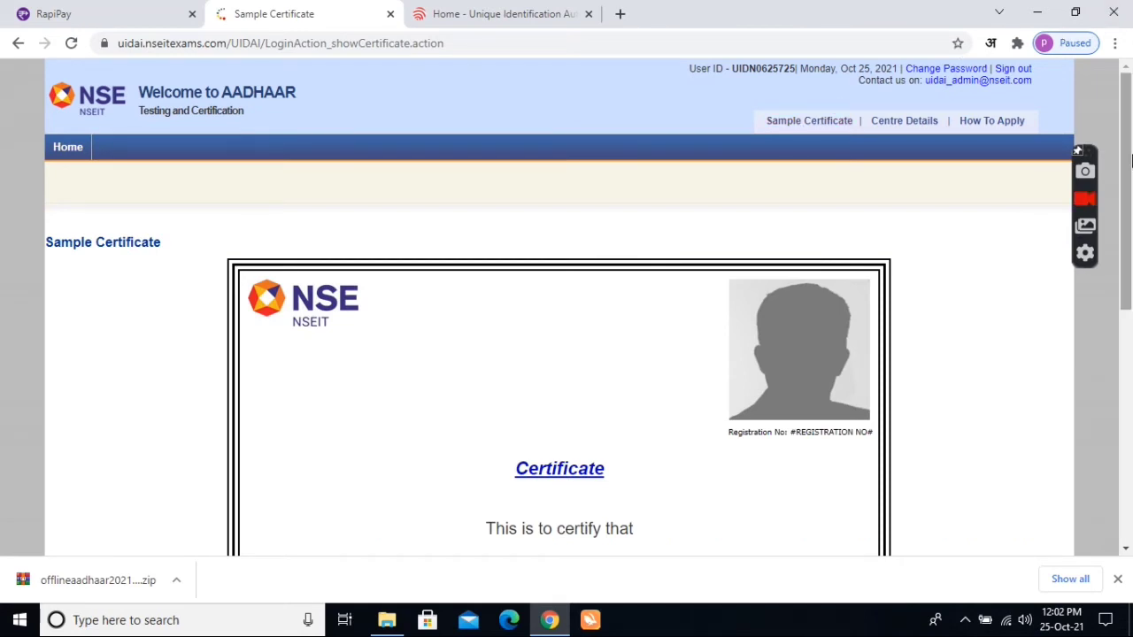
left_click_drag(1131, 159, 1131, 416)
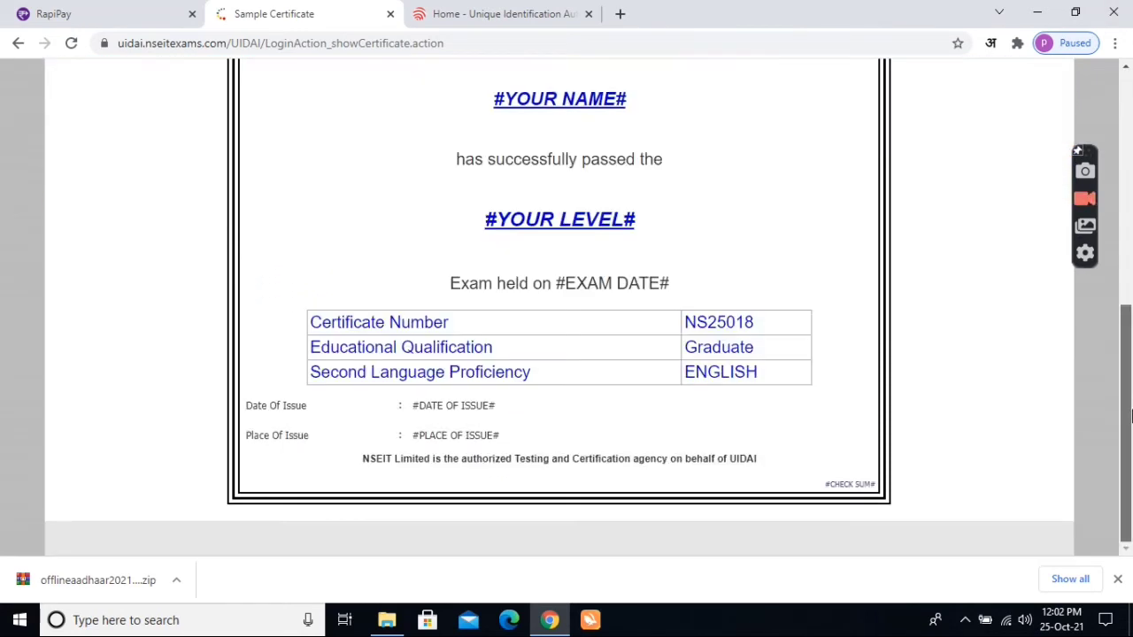
scroll(771, 295, "up", 4)
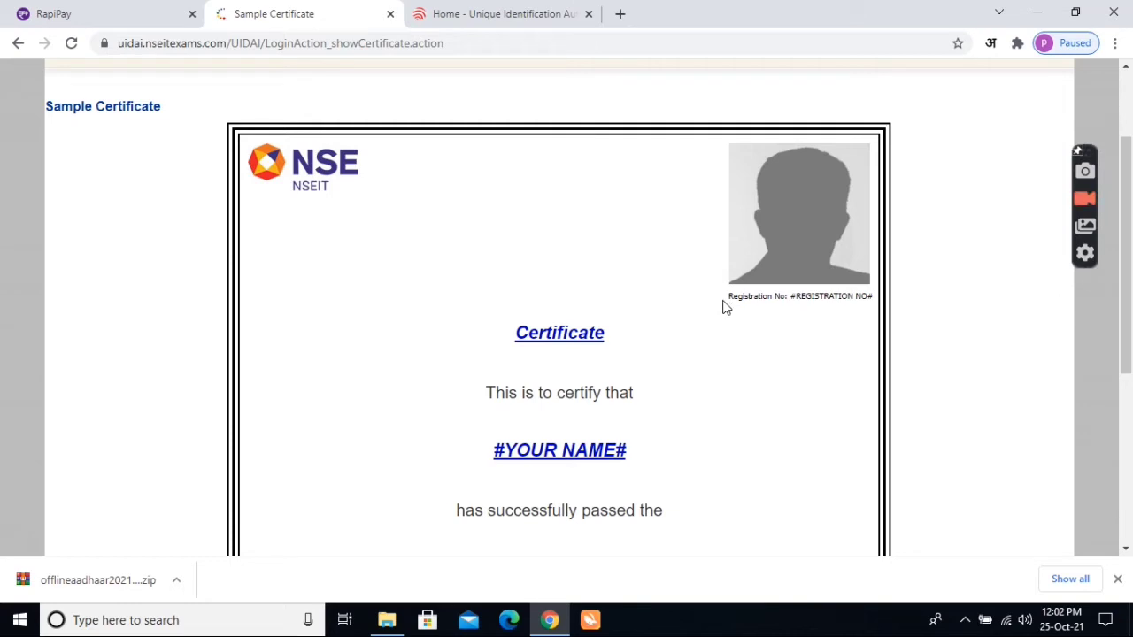
left_click_drag(728, 295, 878, 299)
left_click_drag(1131, 261, 1131, 321)
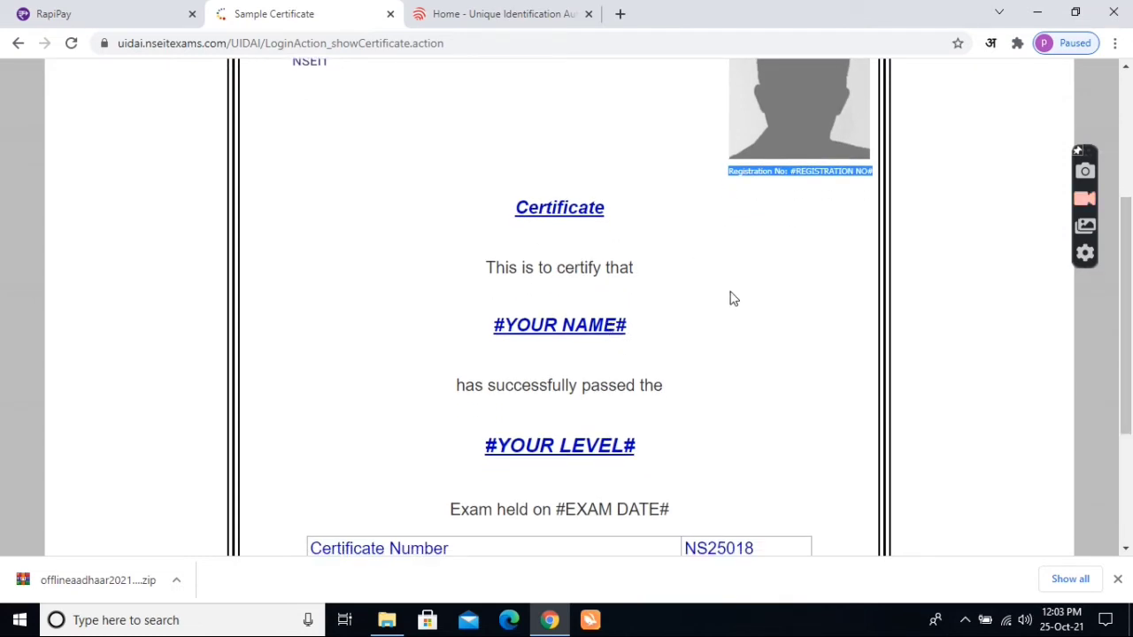
left_click(1121, 224)
- Highlight the certificate number, qualification Graduate and language ENGLISH on the certificate
left_click_drag(1131, 243, 1131, 310)
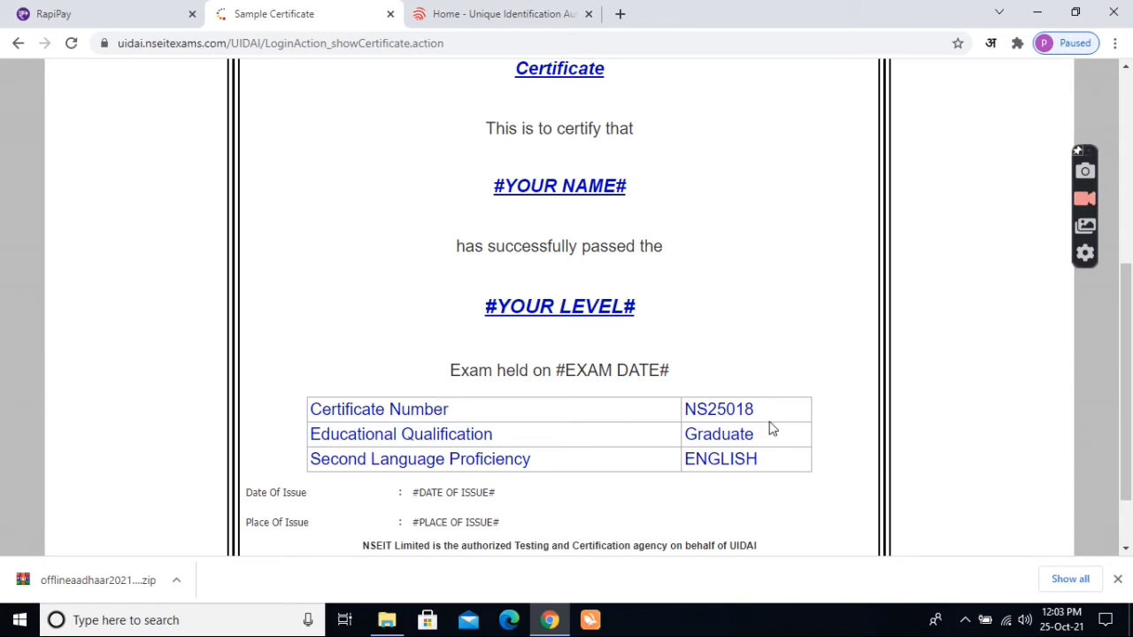
left_click_drag(758, 412, 678, 427)
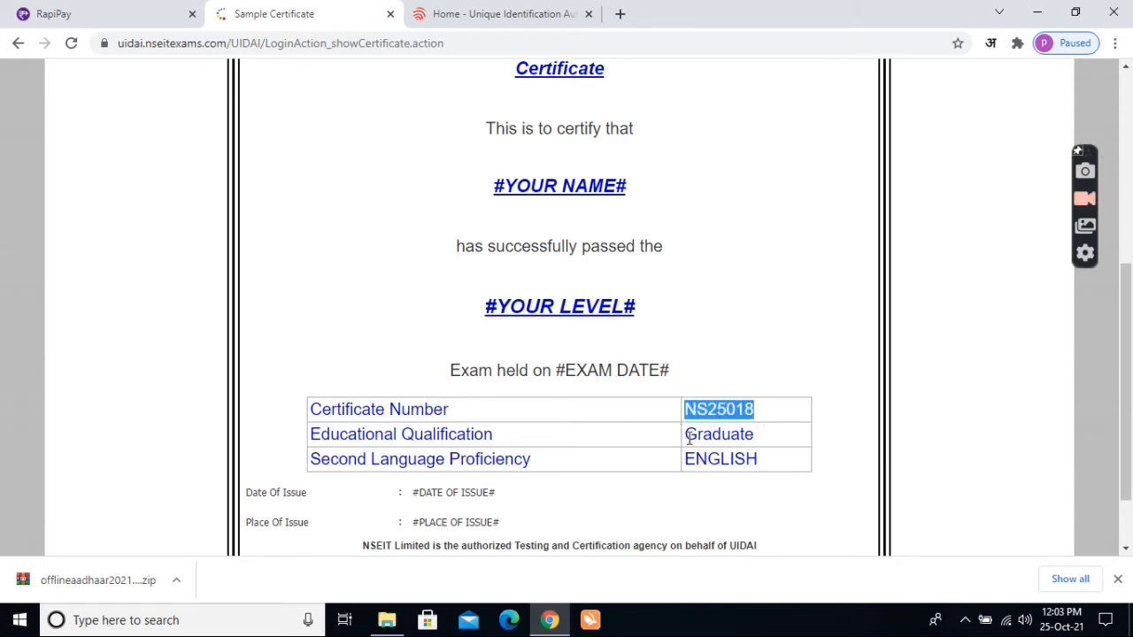
left_click_drag(767, 434, 684, 433)
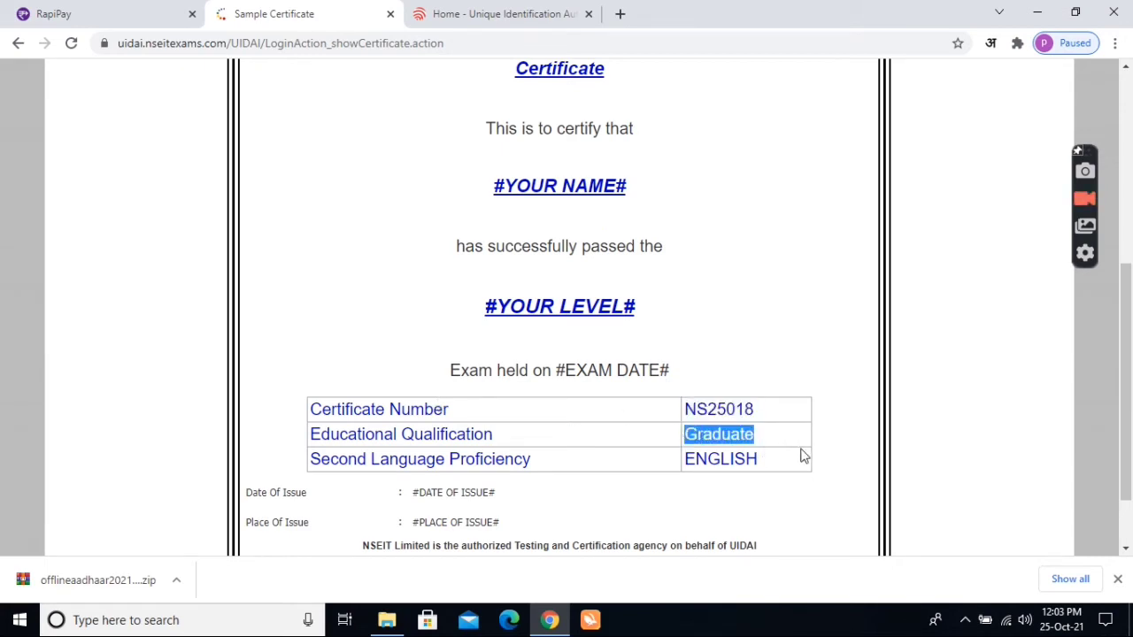
left_click_drag(800, 457, 678, 475)
left_click(1085, 384)
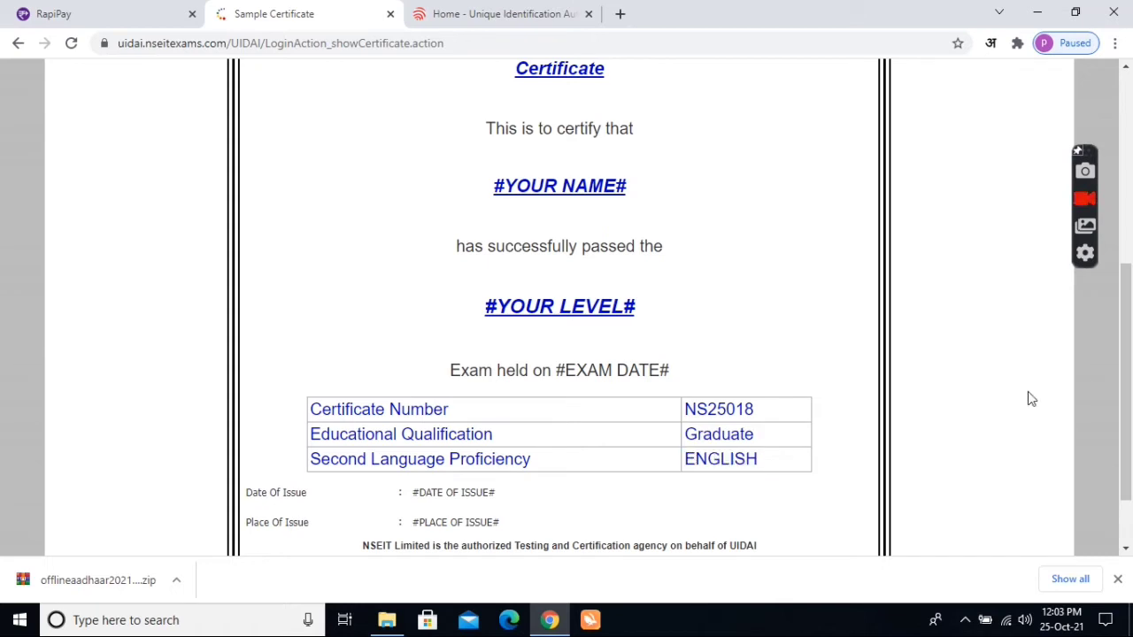
- Highlight the Date Of Issue and Place Of Issue rows at the bottom of the certificate
scroll(1101, 396, "down", 2)
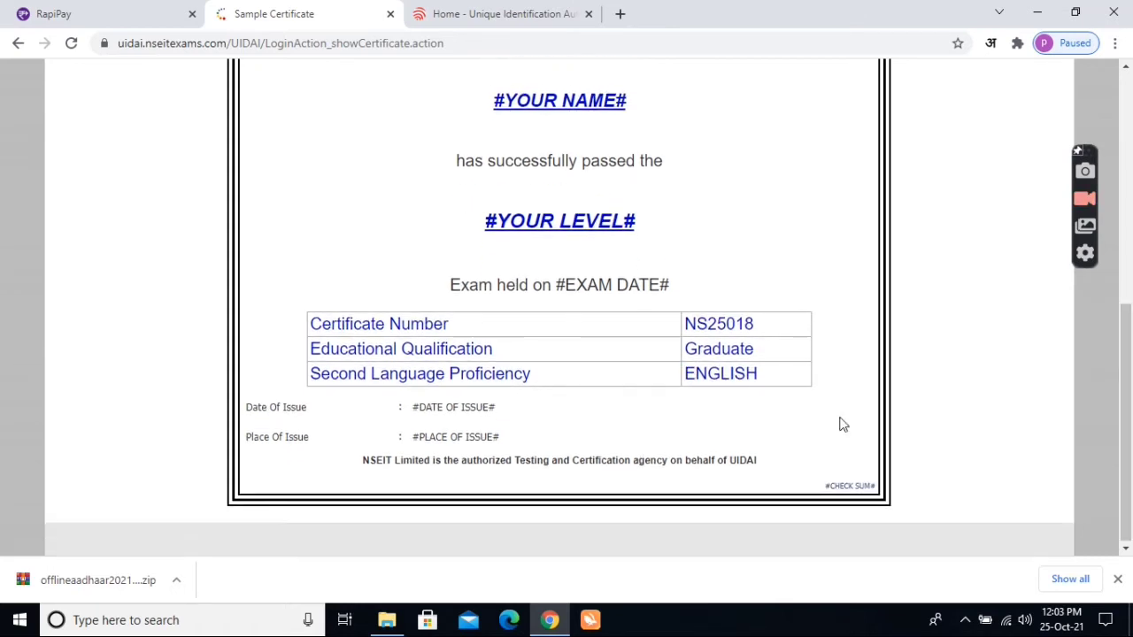
left_click_drag(308, 406, 245, 408)
left_click(308, 436)
left_click_drag(308, 436, 241, 448)
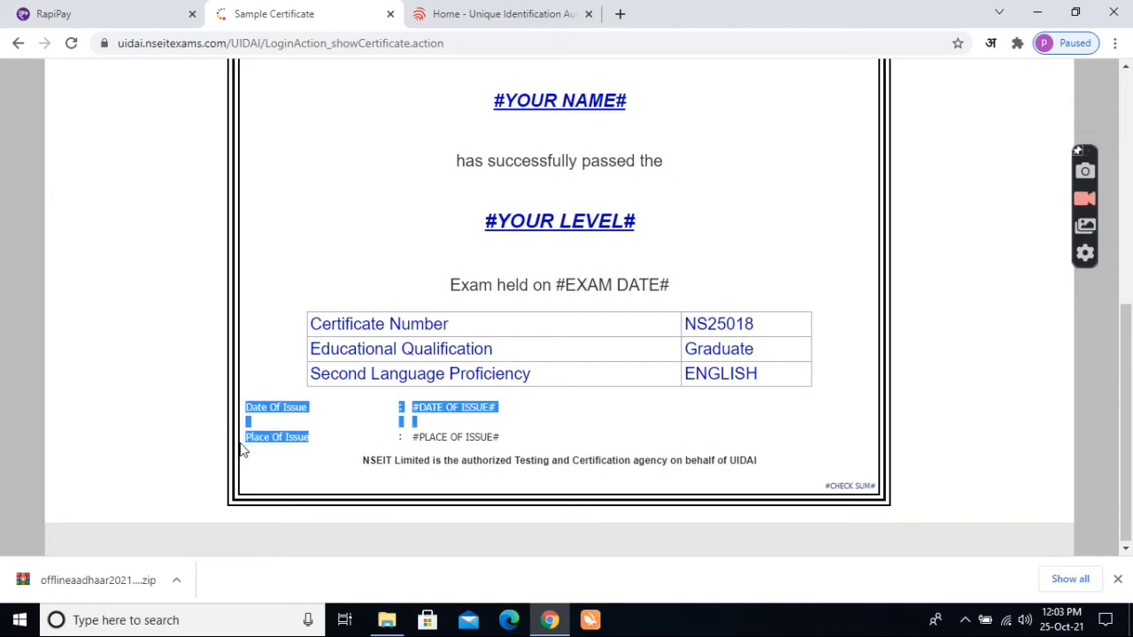
left_click(523, 433)
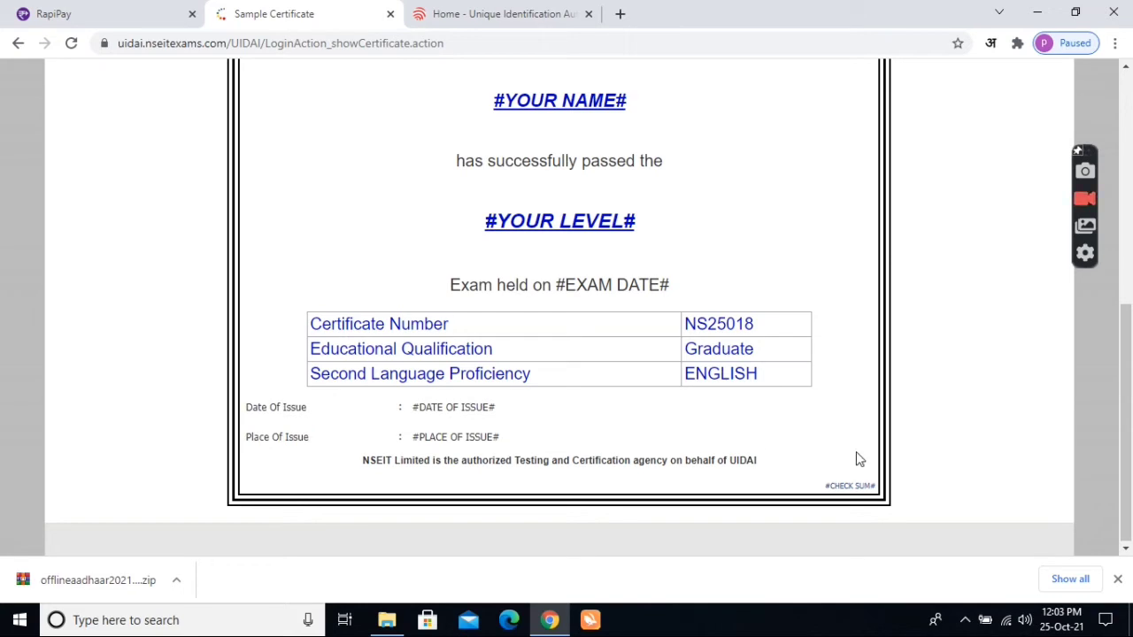
left_click_drag(1117, 380, 1122, 145)
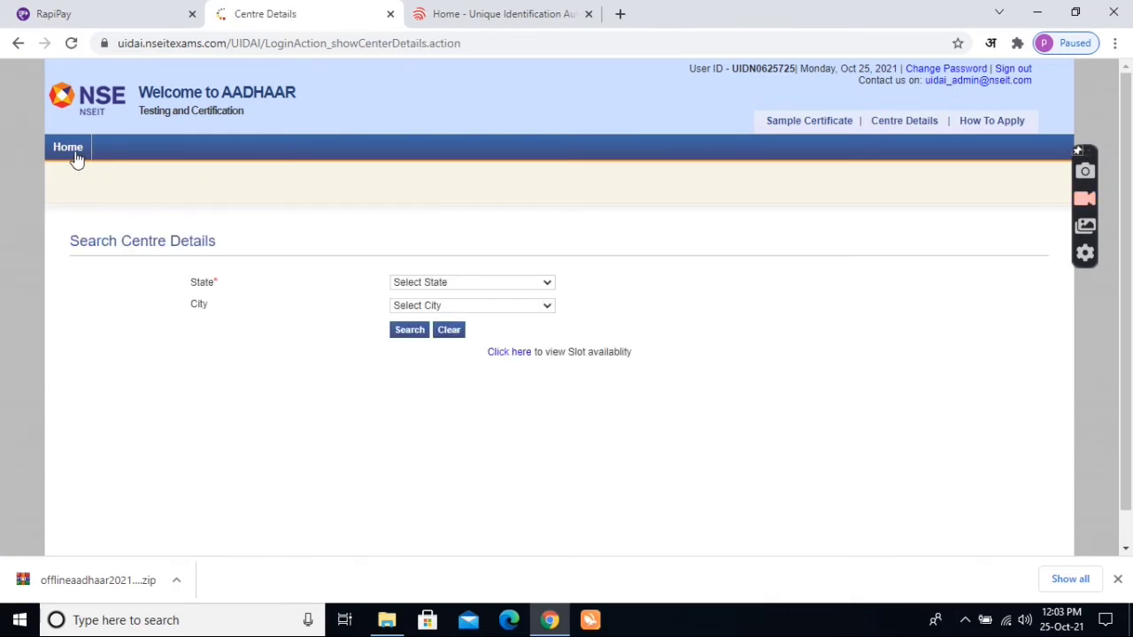
- Search centre details with State Uttar Pradesh and City Jhansi
left_click(487, 283)
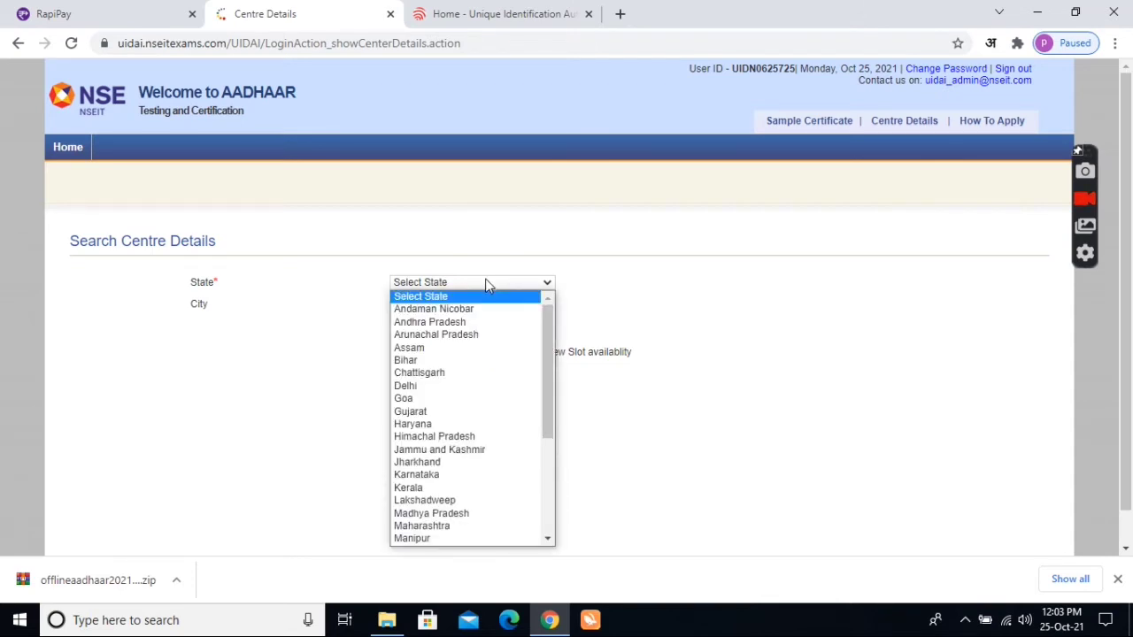
key("u")
key("t")
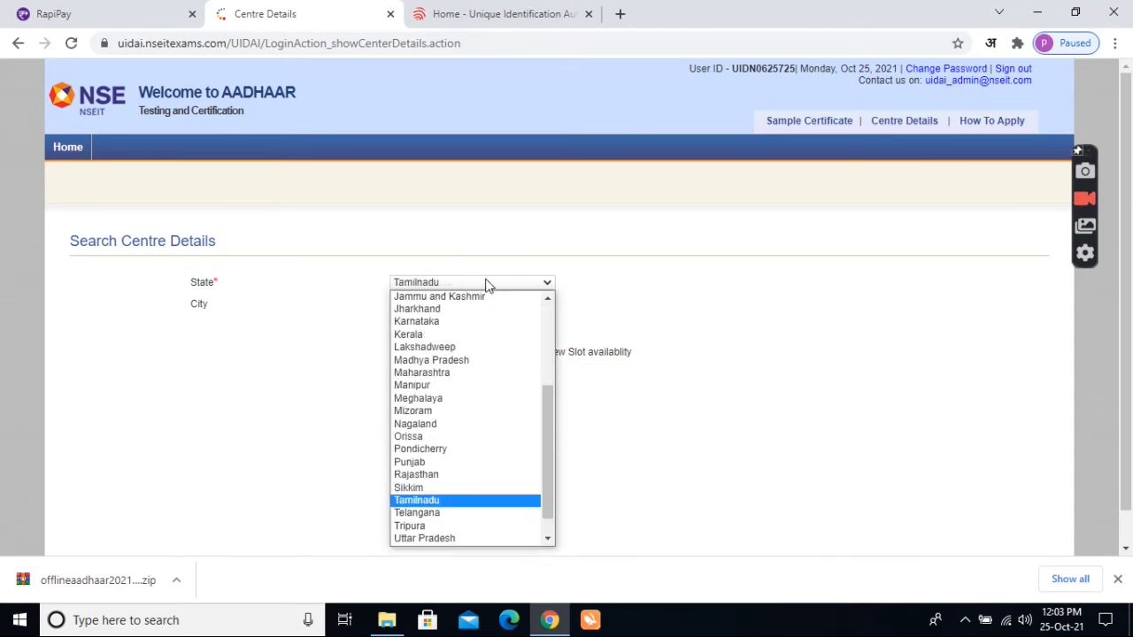
key("u")
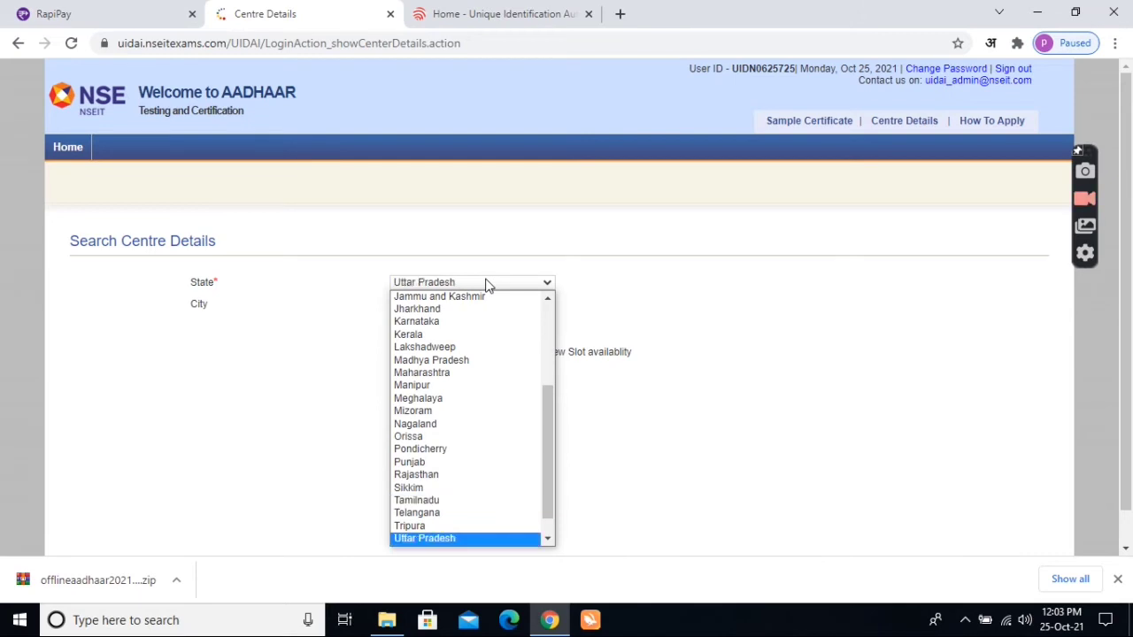
key("Return")
left_click(504, 304)
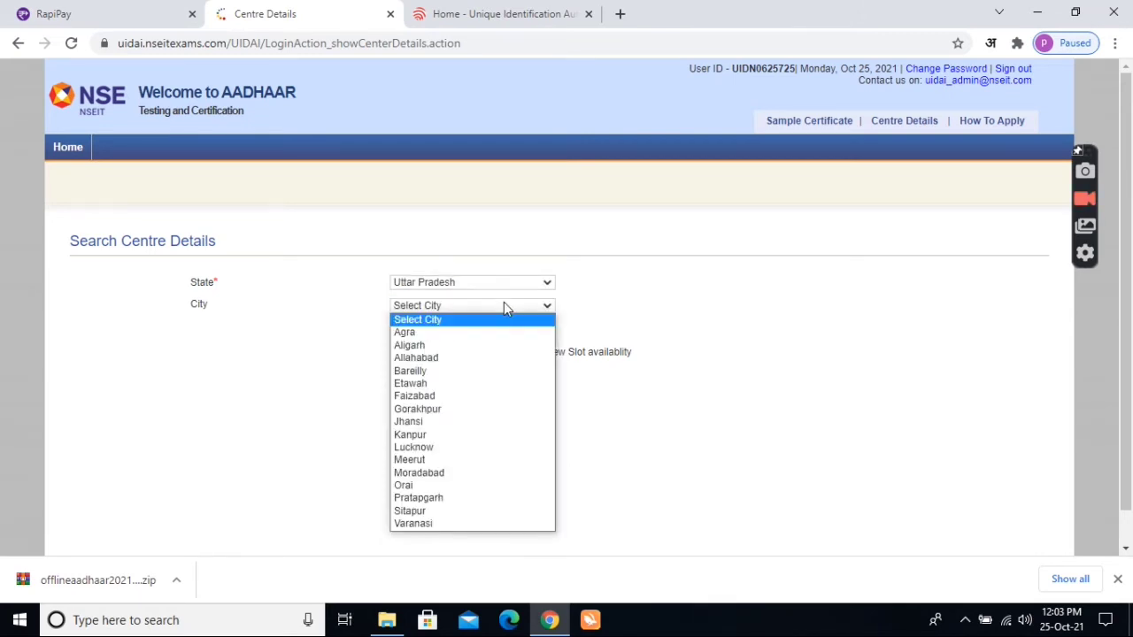
left_click(449, 422)
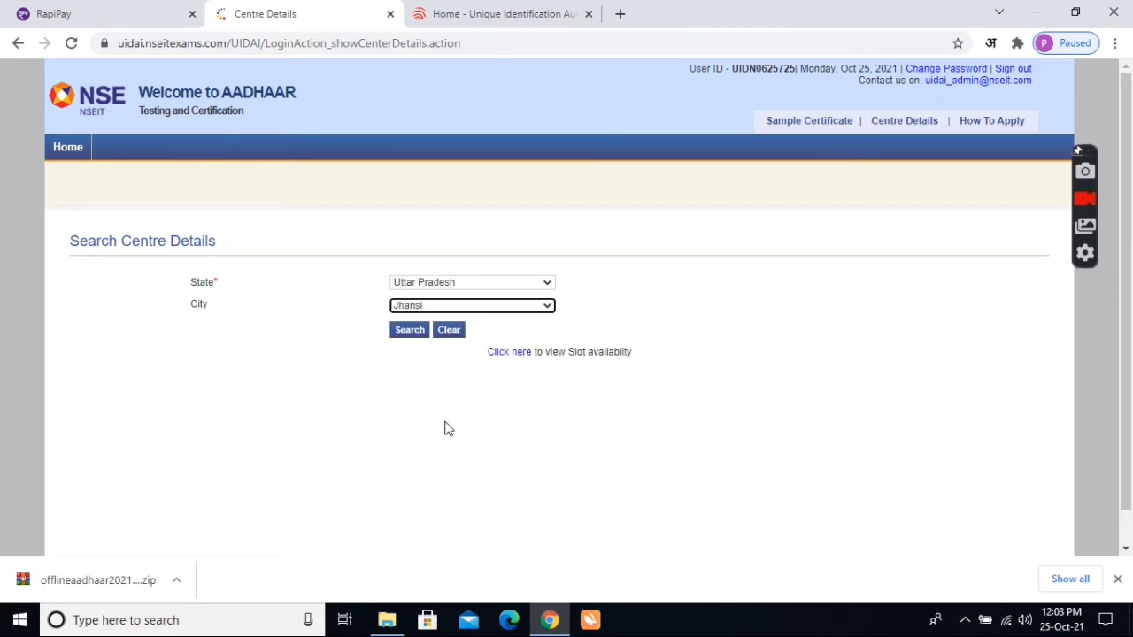
left_click(409, 331)
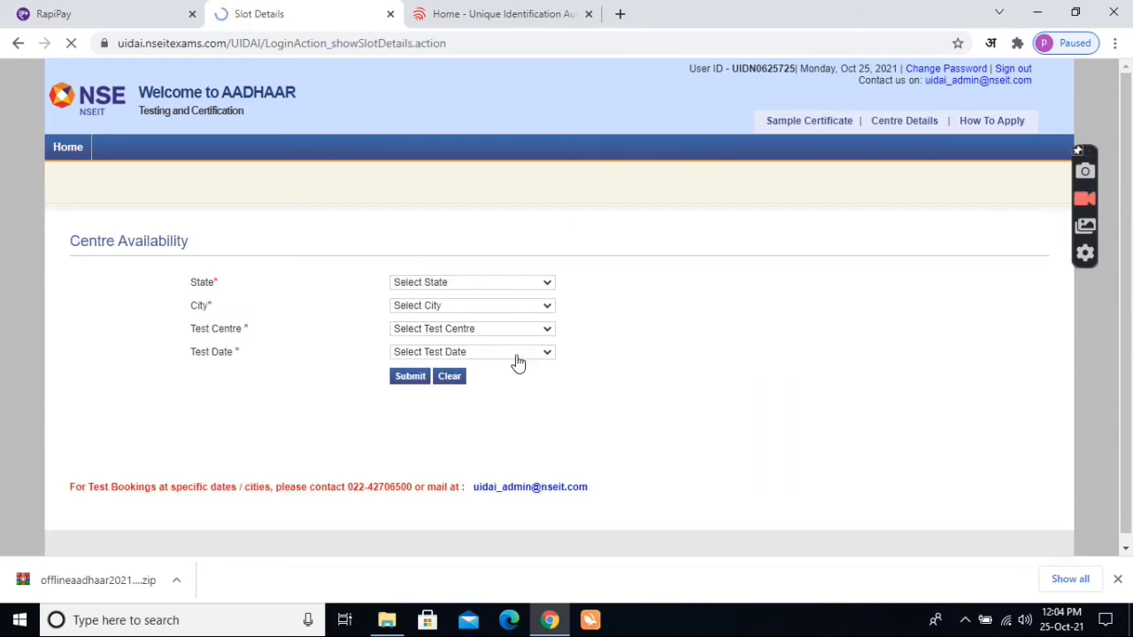
- Set the availability form's state to Uttar Pradesh and city to Jhansi
left_click(479, 287)
key("m")
key("Return")
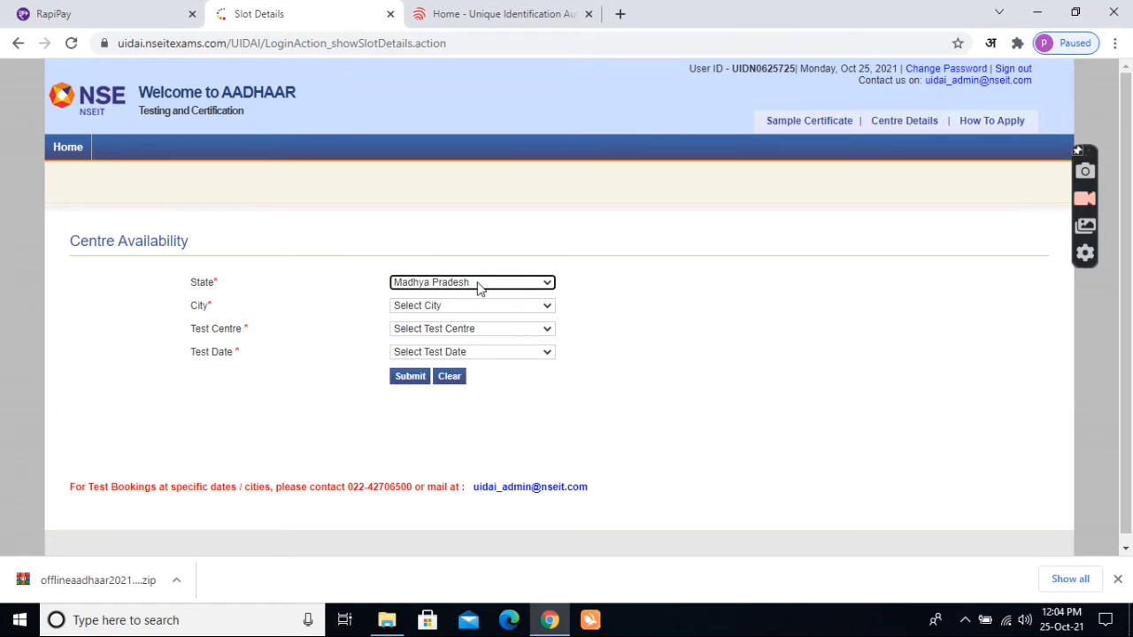
left_click(477, 284)
key("u")
key("Return")
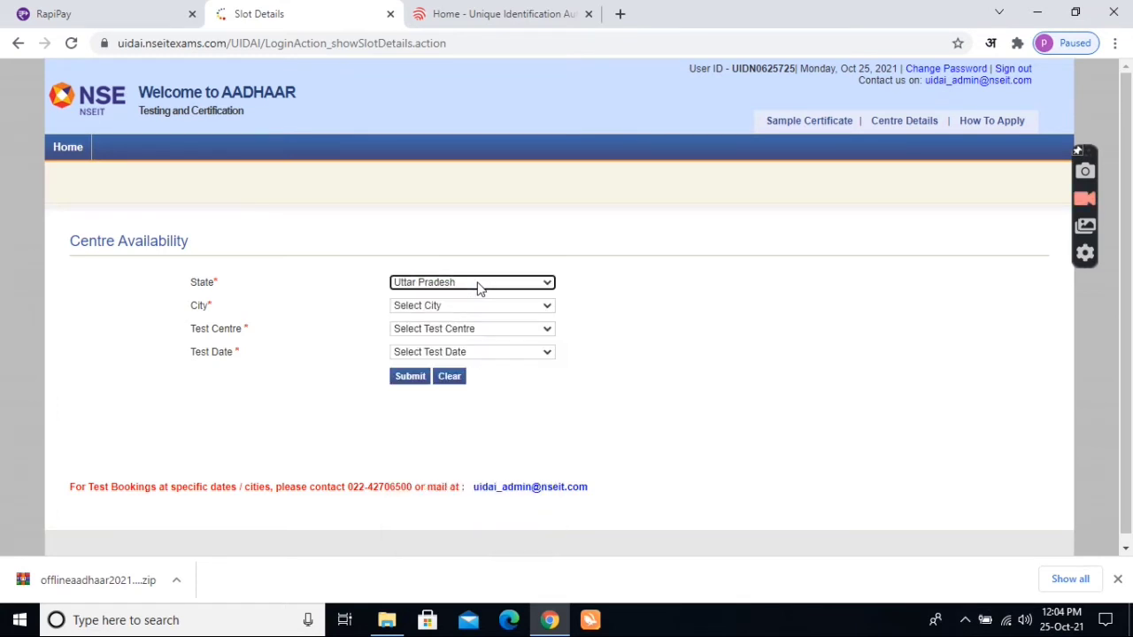
left_click(479, 305)
key("j")
key("h")
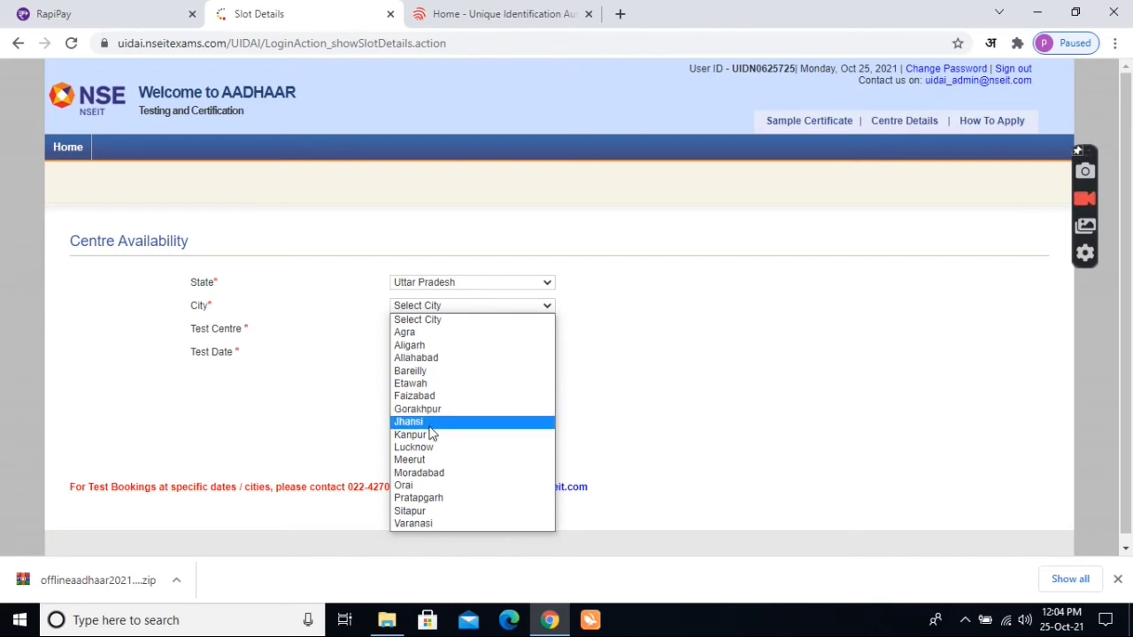
left_click(429, 424)
- Check availability at NSEIT Limited - Jhansi for test date 29-OCT-2021
left_click(470, 332)
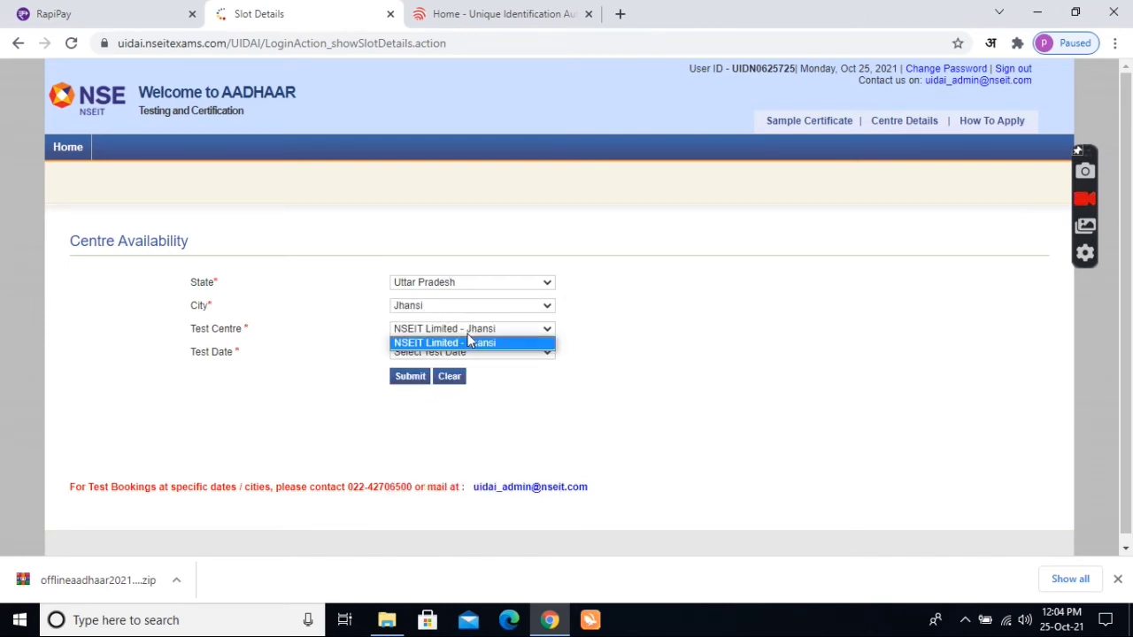
left_click(467, 344)
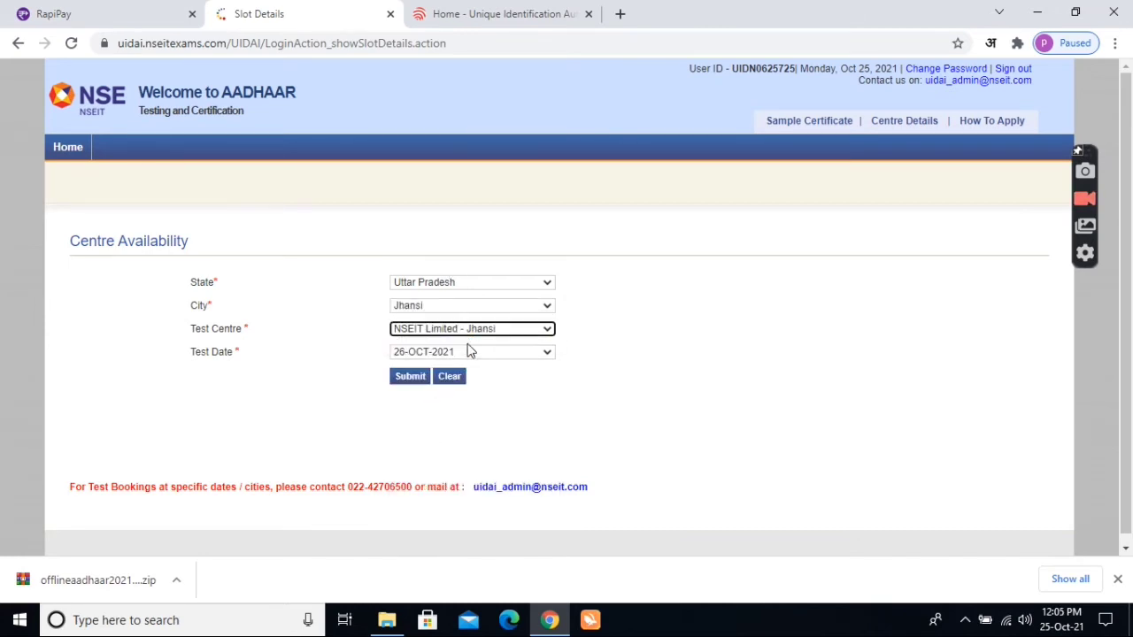
left_click(483, 353)
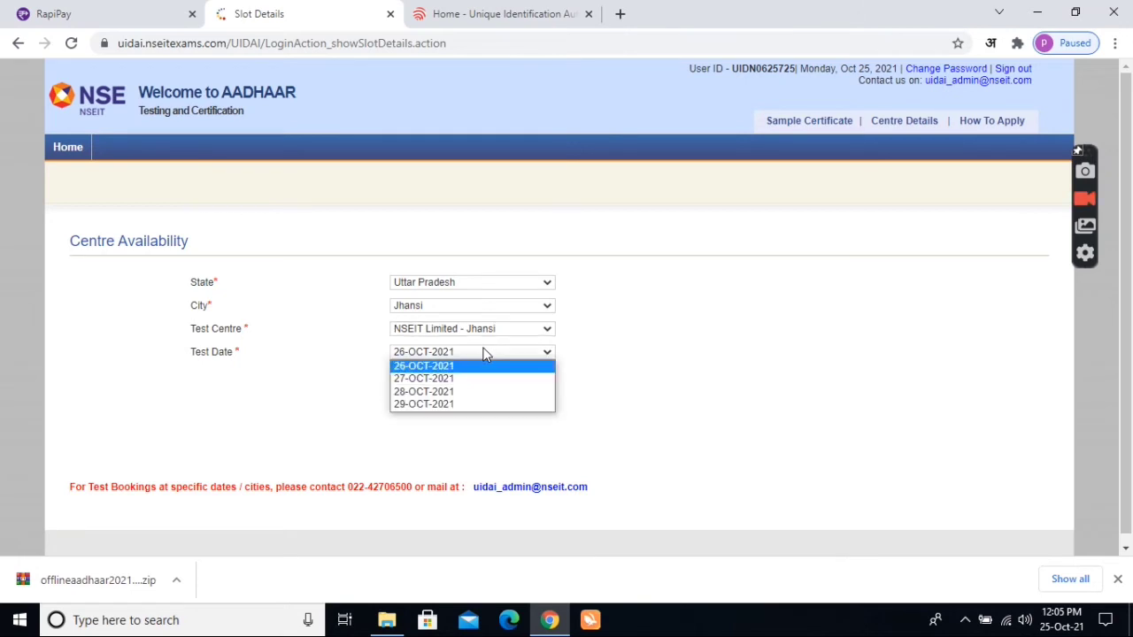
left_click(451, 405)
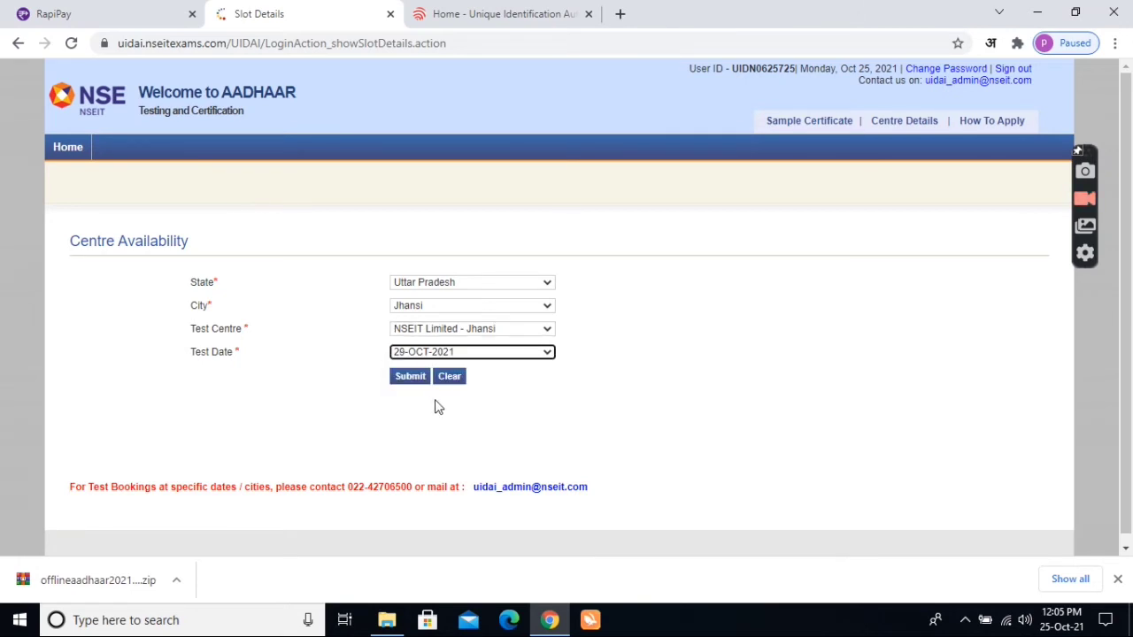
left_click(409, 376)
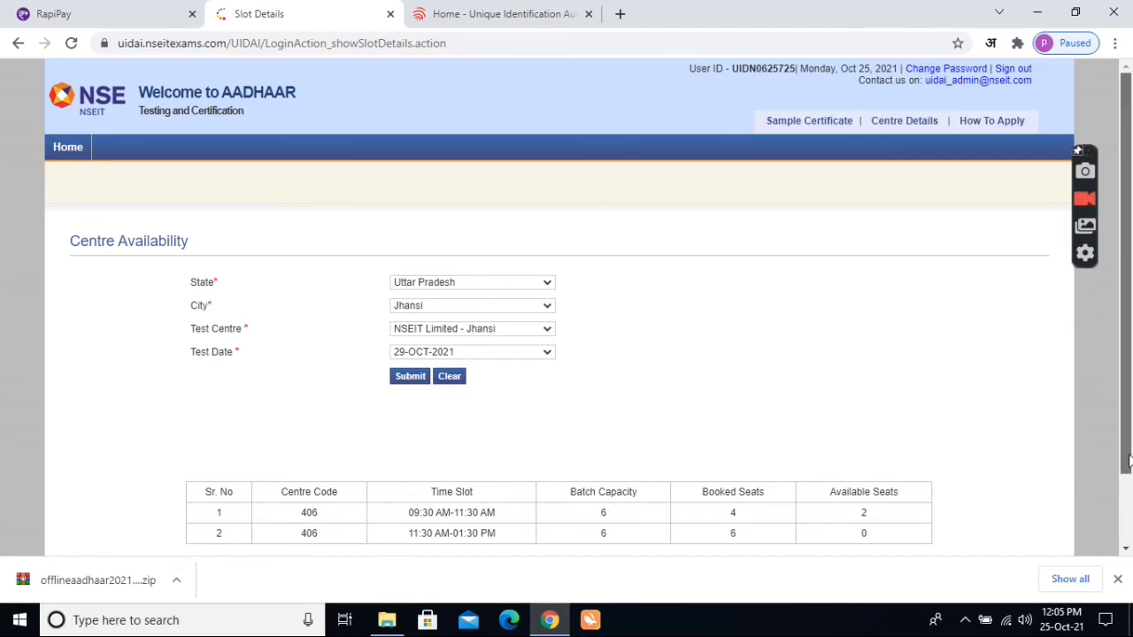
scroll(1125, 482, "down", 1)
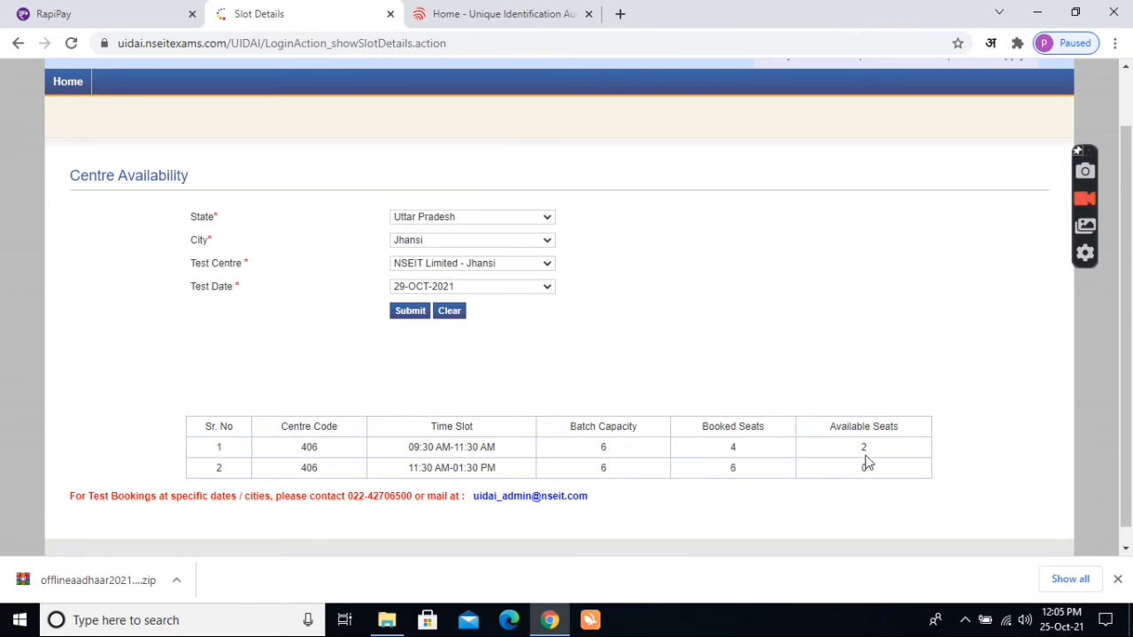
scroll(1126, 491, "down", 1)
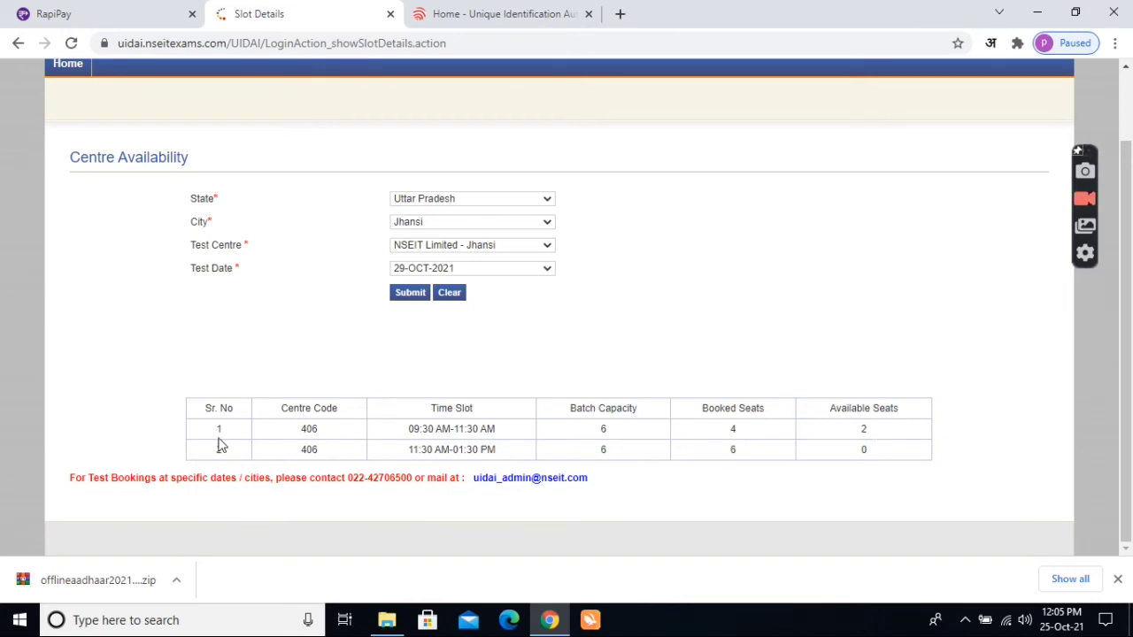
- Check Jhansi seat availability for test date 28-OCT-2021
left_click(505, 270)
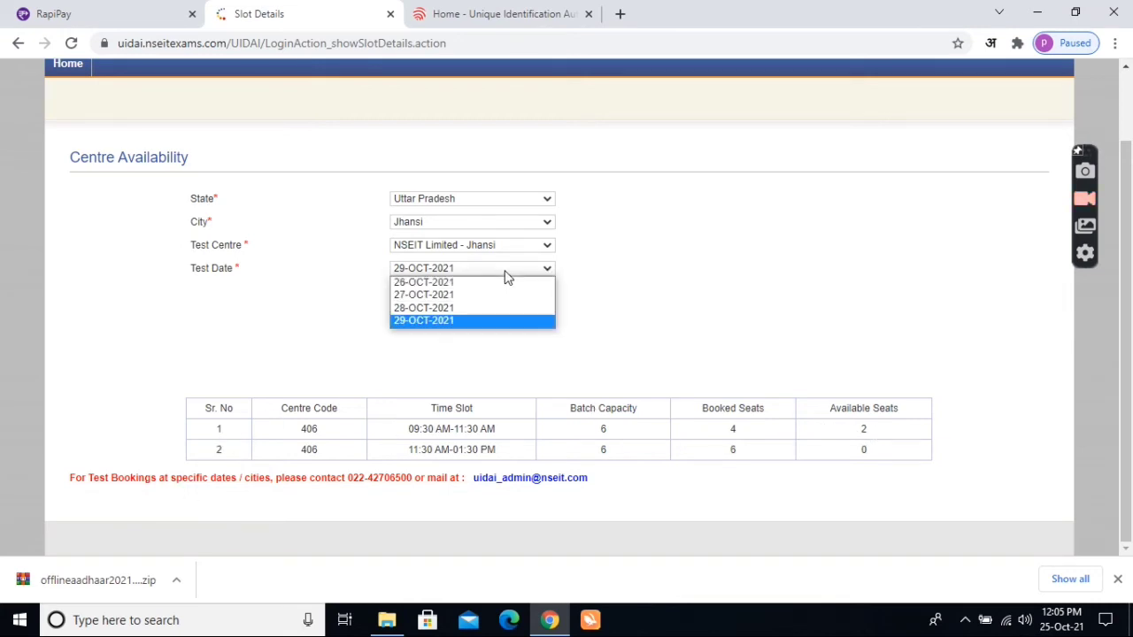
left_click(456, 308)
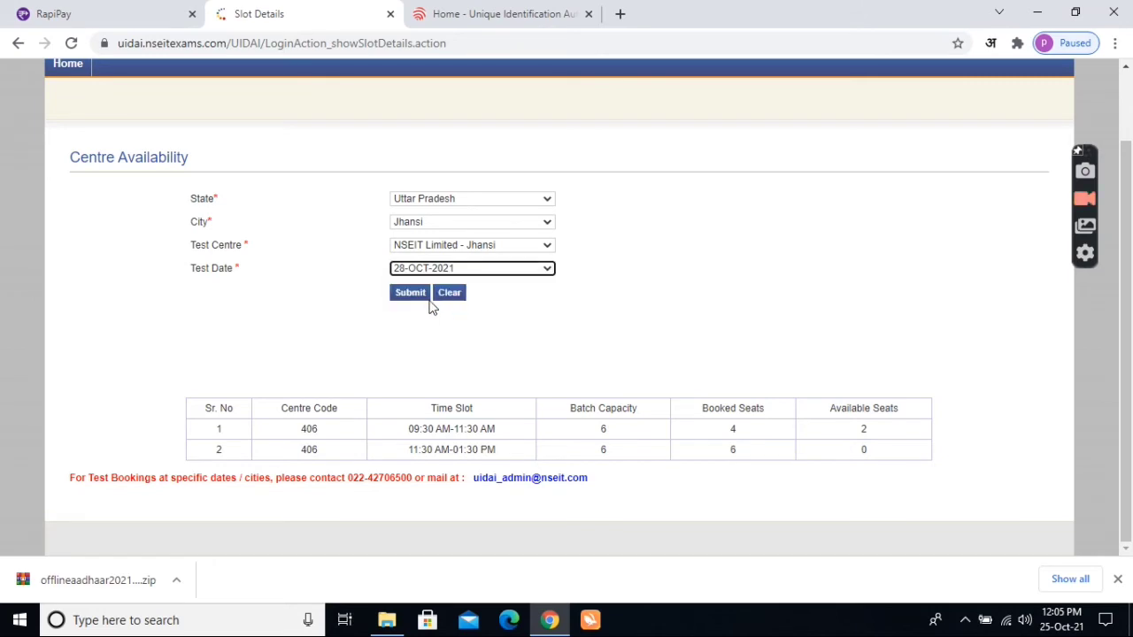
left_click(420, 299)
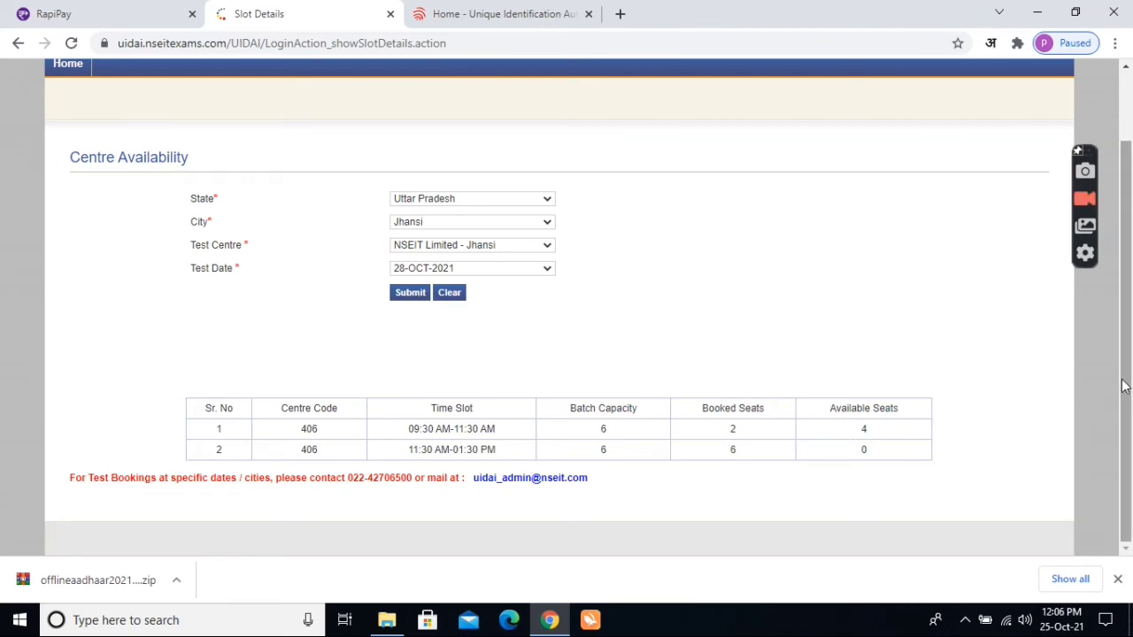
- Dismiss the downloads bar and check Jhansi availability for 27-OCT-2021
left_click(1118, 579)
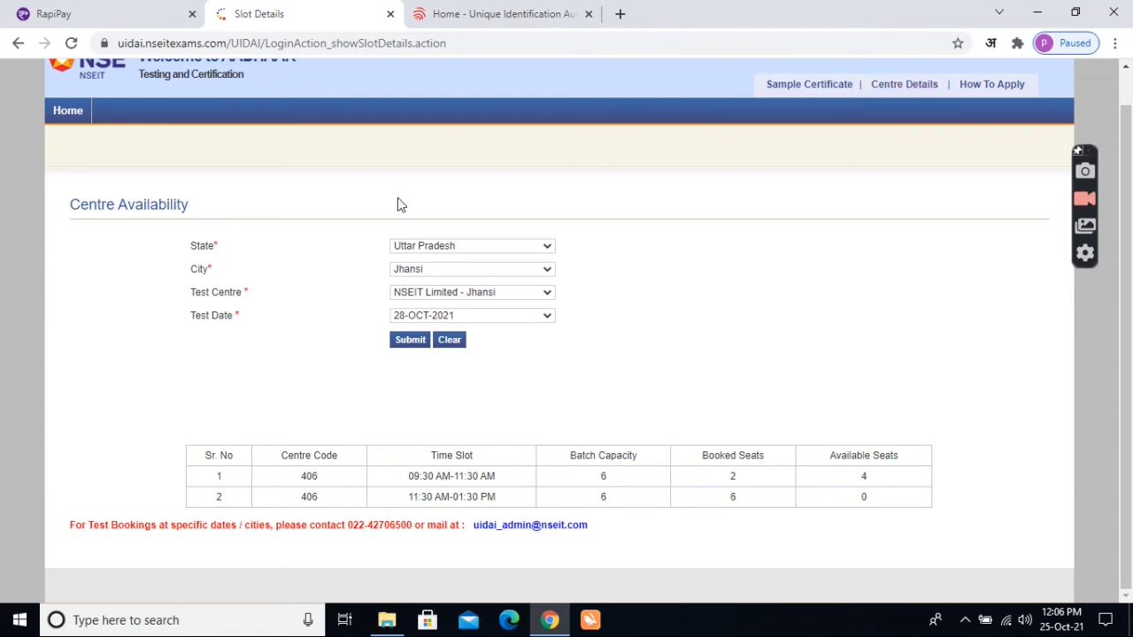
left_click(512, 318)
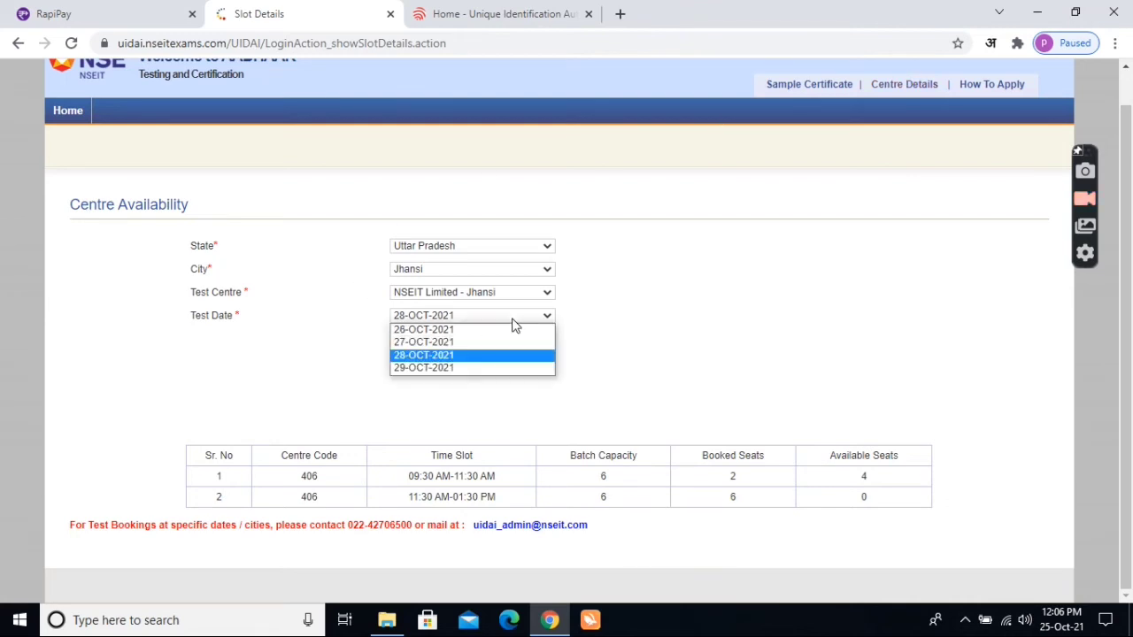
left_click(468, 346)
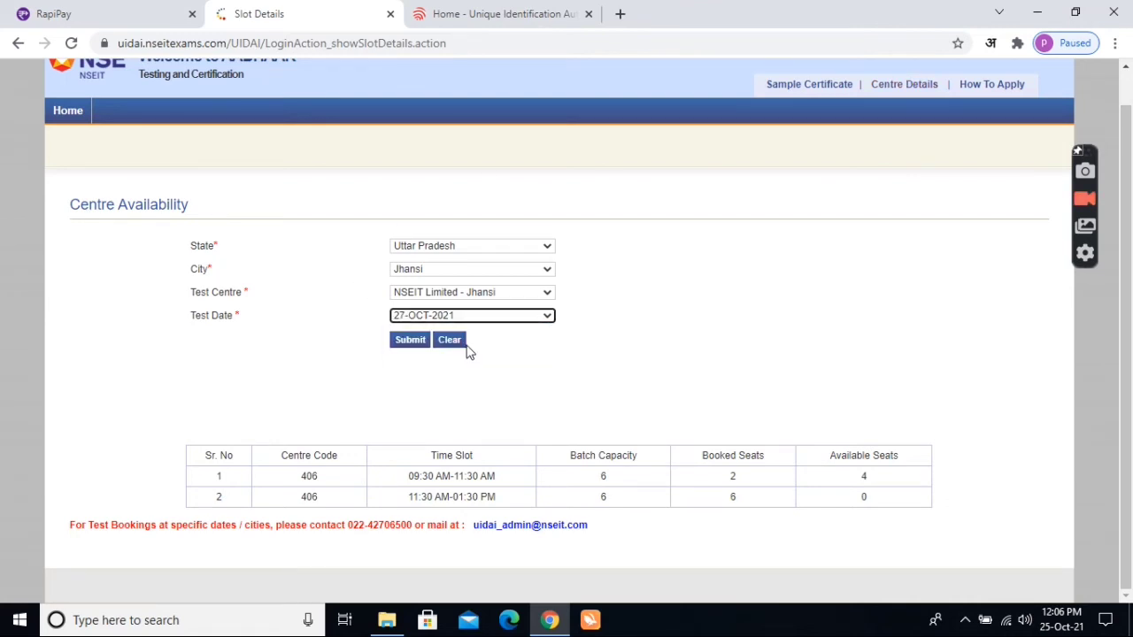
left_click(408, 341)
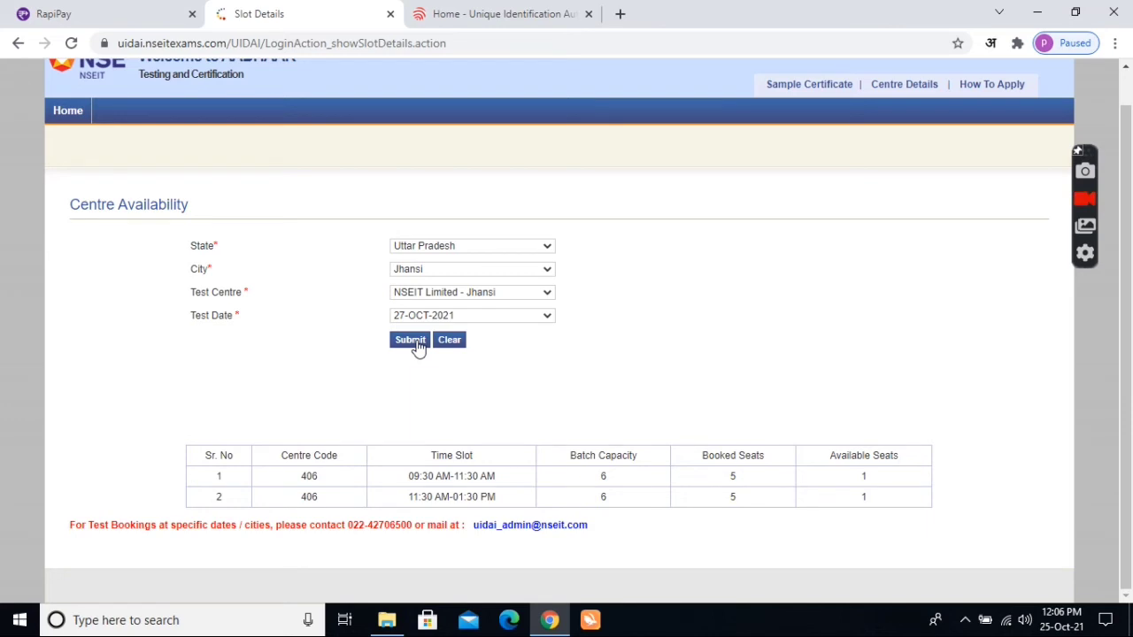
- Check availability with State Madhya Pradesh, City Bhopal and test date 30-OCT-2021
left_click(492, 248)
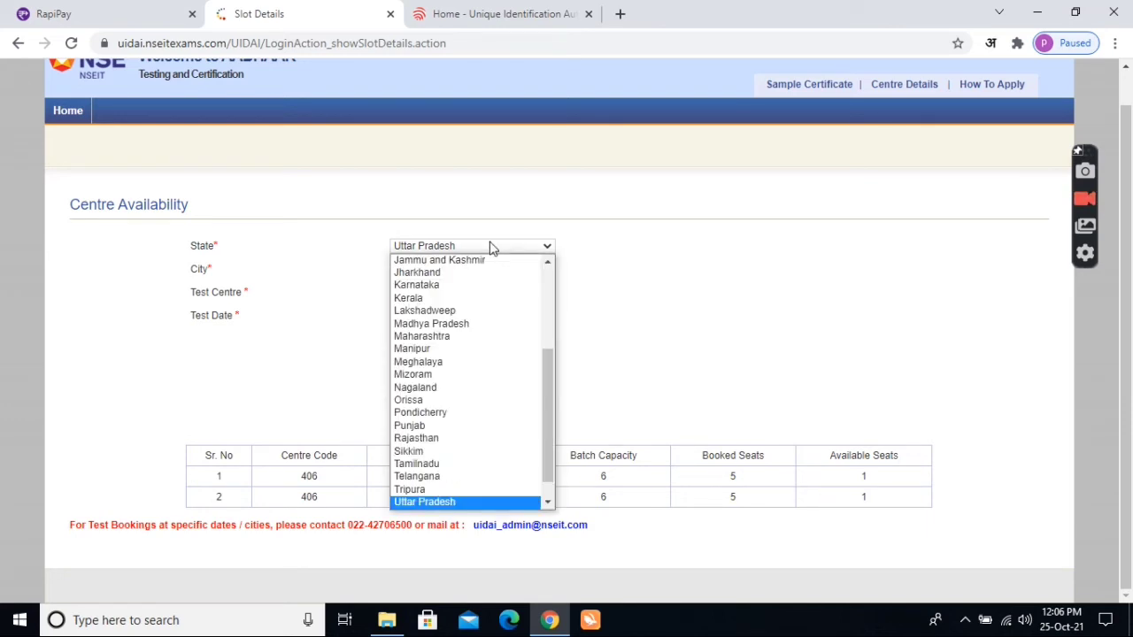
key("m")
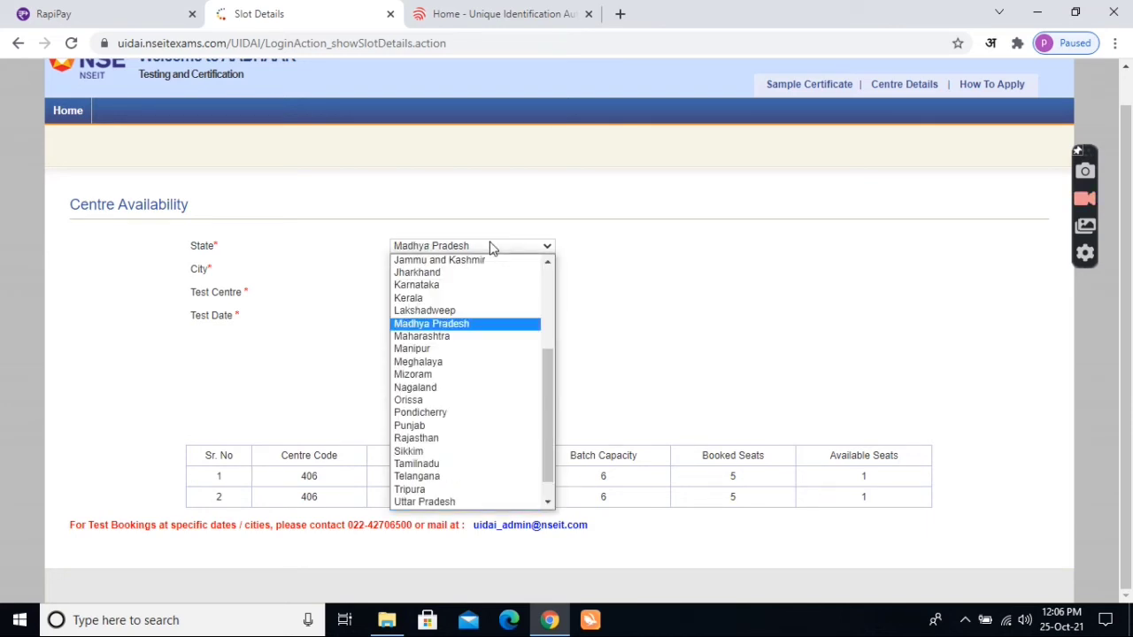
key("Return")
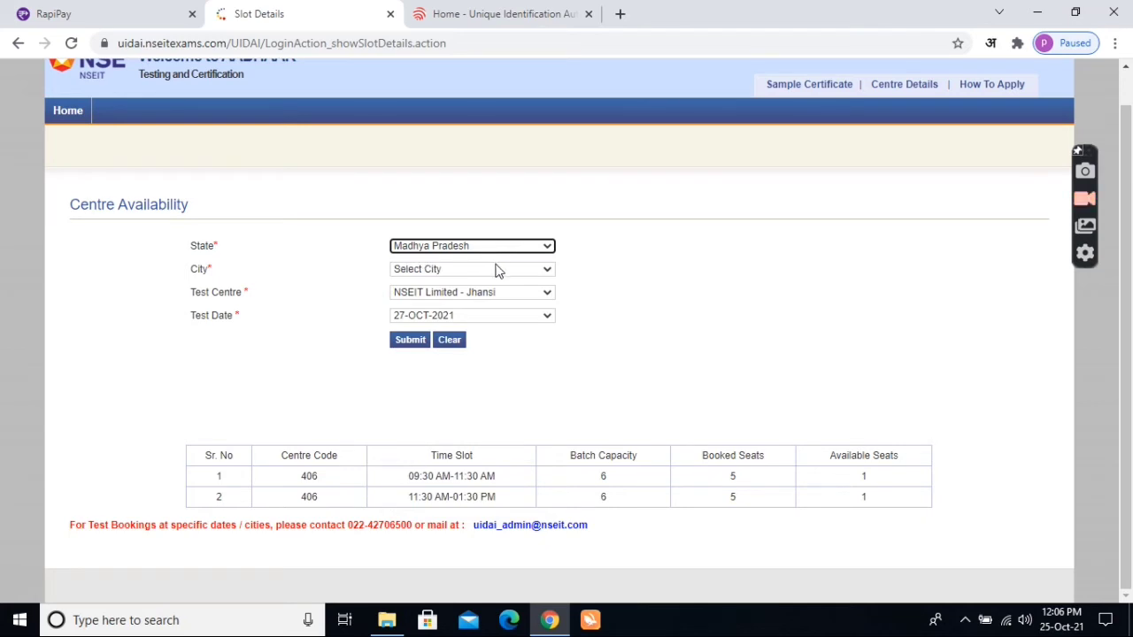
left_click(497, 270)
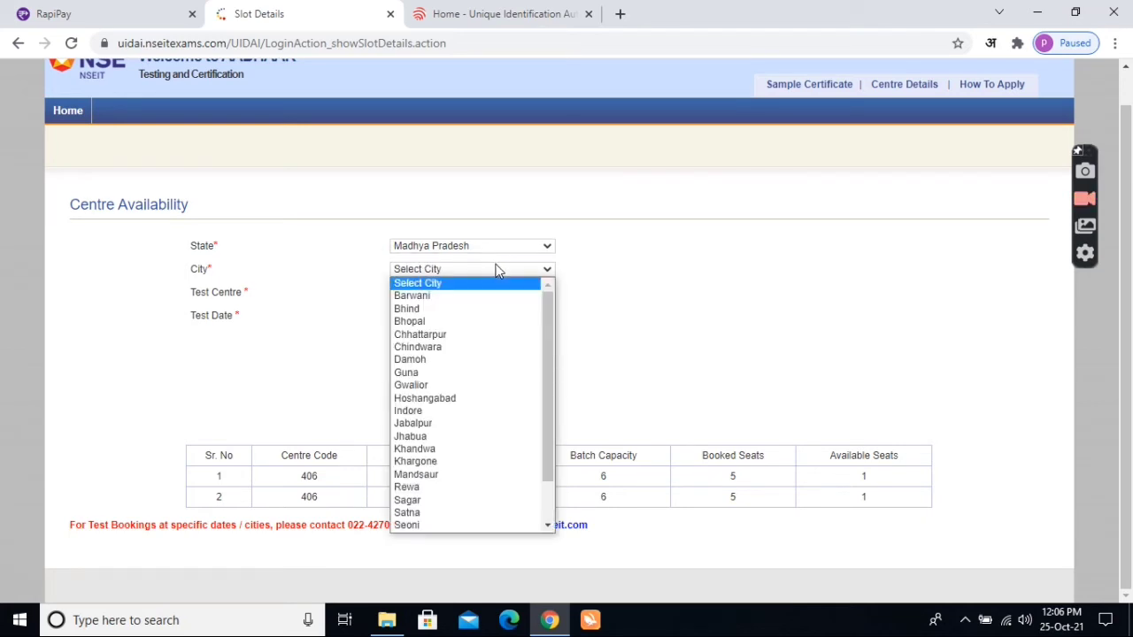
left_click(455, 322)
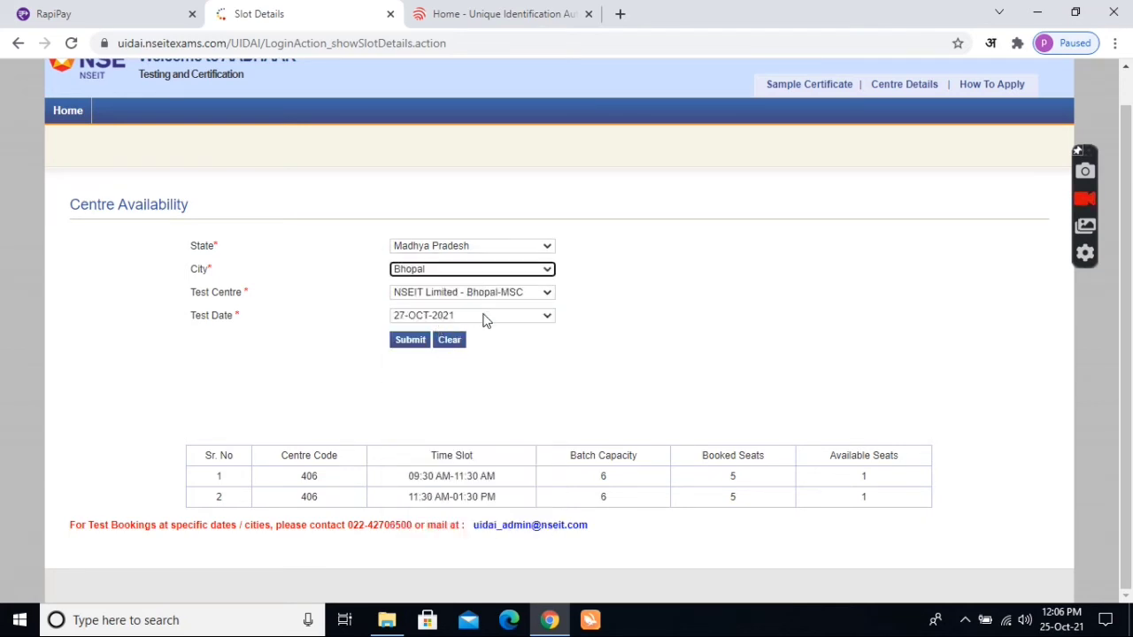
left_click(486, 319)
left_click(524, 319)
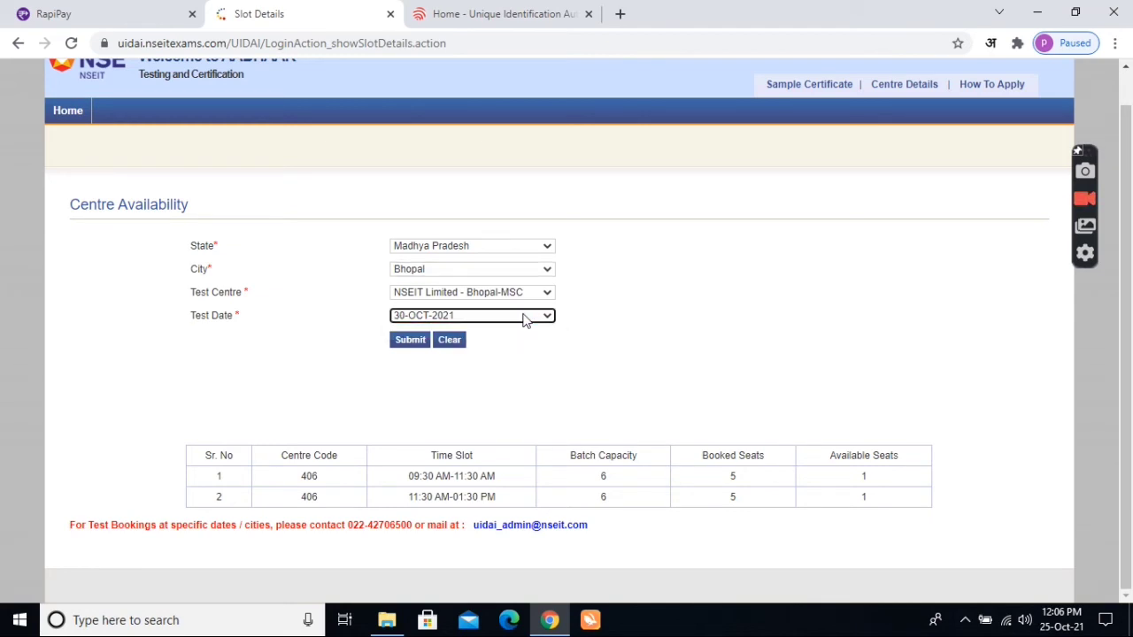
left_click(409, 340)
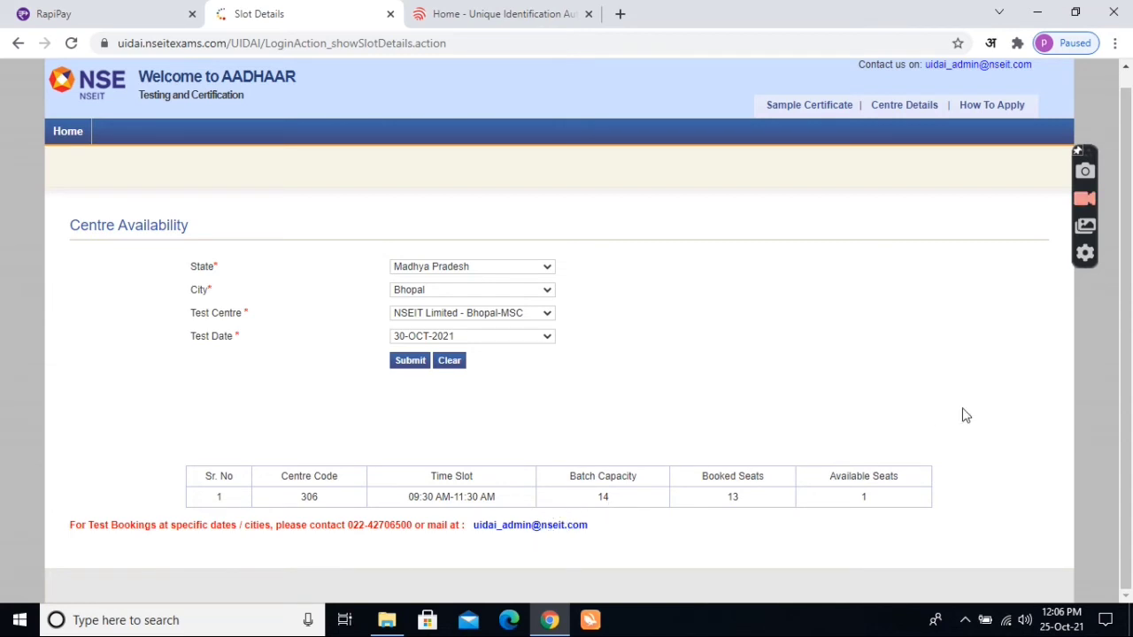
left_click_drag(1131, 363, 1129, 281)
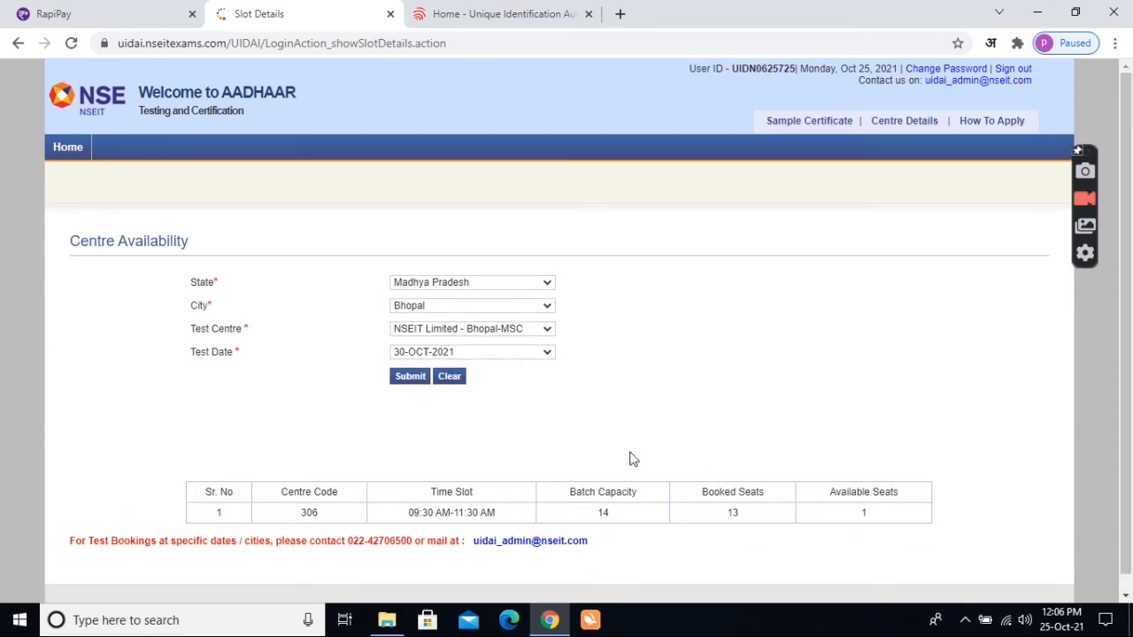
- Try City Chhattarpur and request availability, finding its test date list empty
left_click(530, 353)
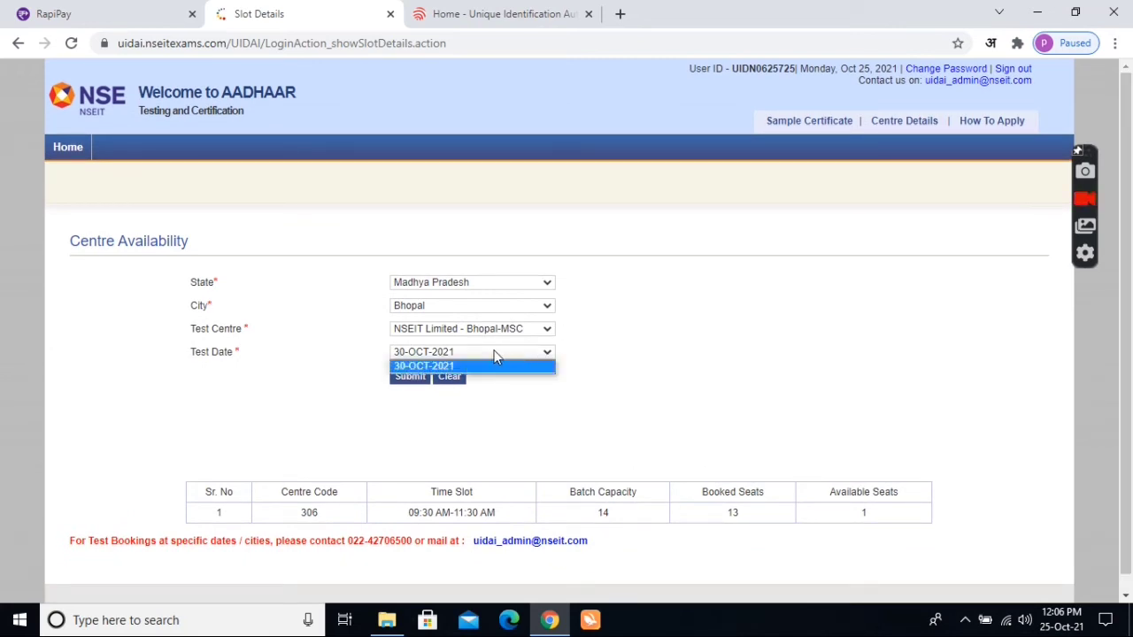
left_click(535, 310)
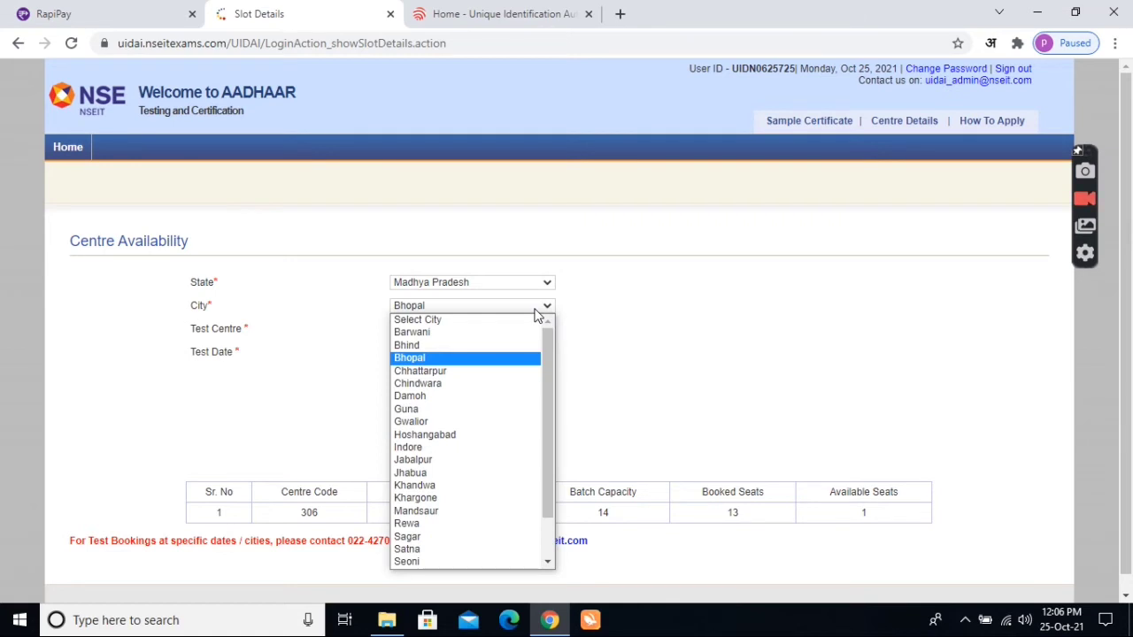
left_click(458, 371)
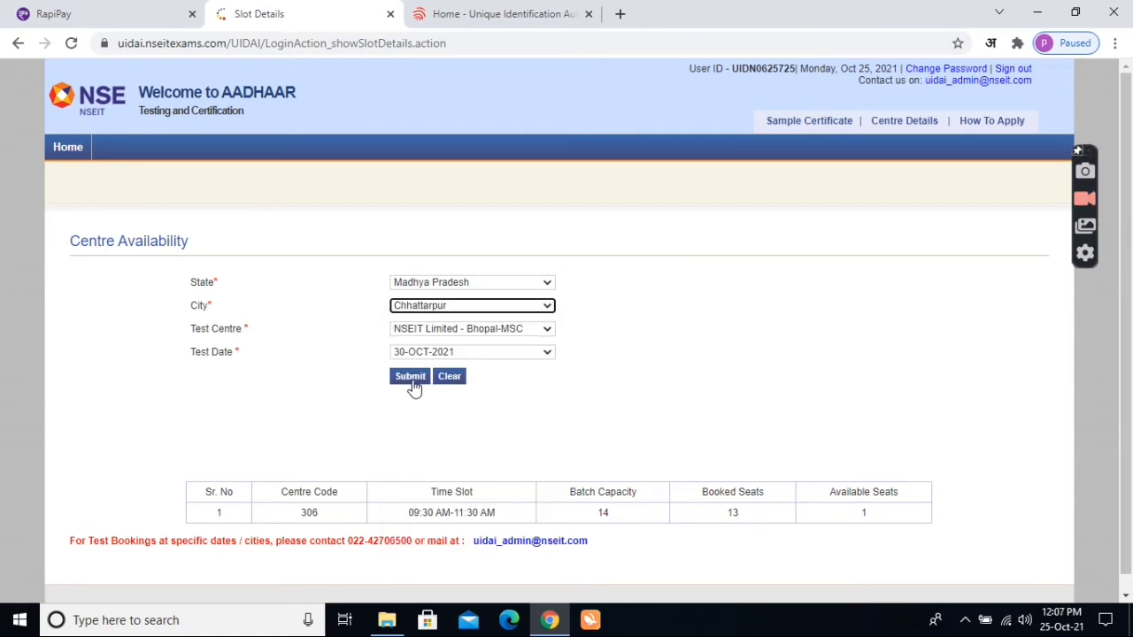
left_click(499, 352)
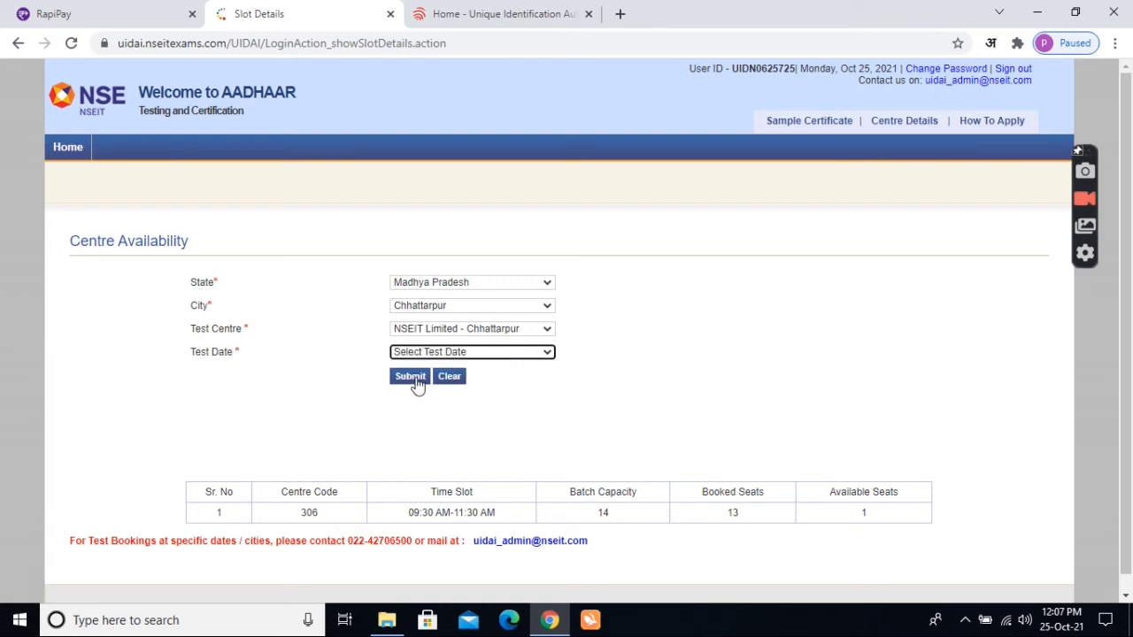
left_click(417, 381)
left_click(458, 383)
left_click(493, 380)
left_click(497, 382)
left_click(497, 381)
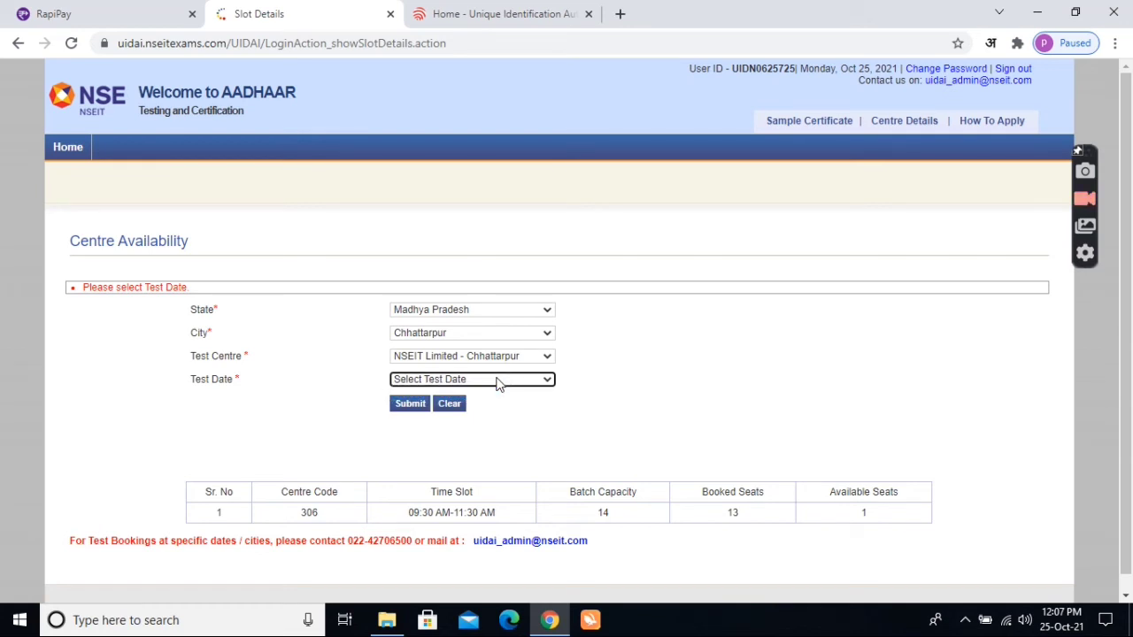
- Switch the city to Indore and check availability for 27-OCT-2021
left_click(450, 334)
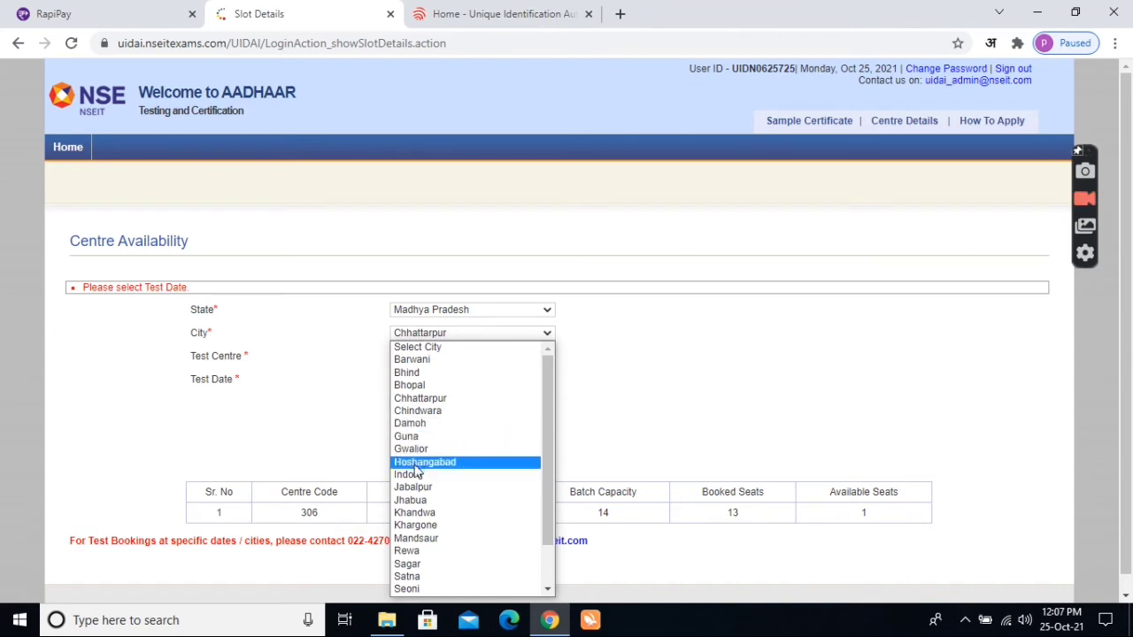
left_click(420, 476)
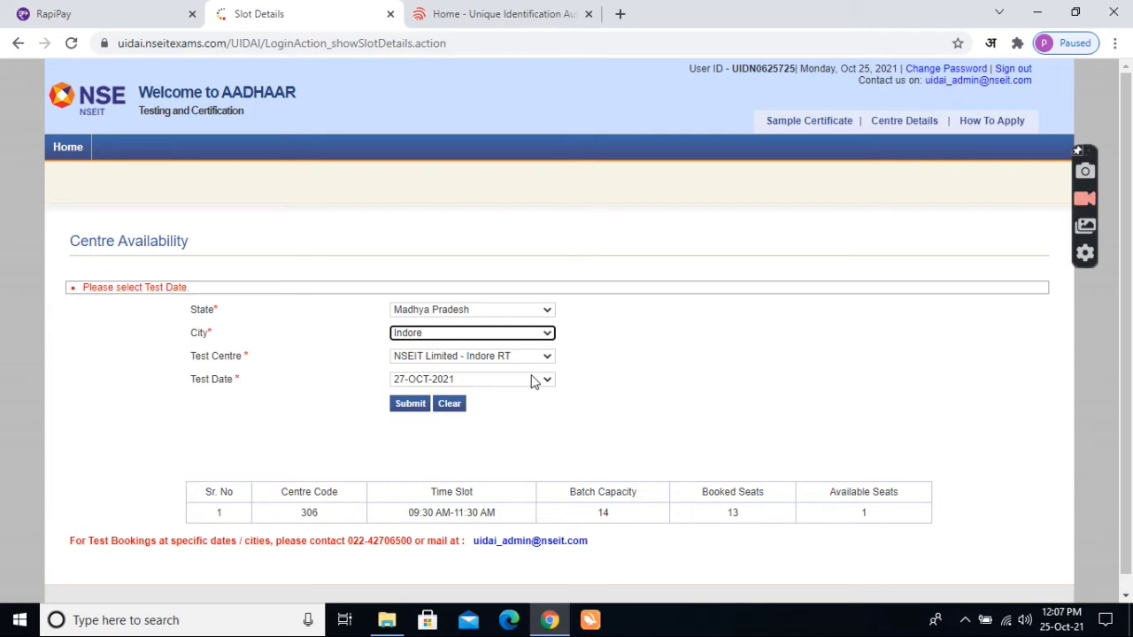
left_click(533, 380)
left_click(487, 403)
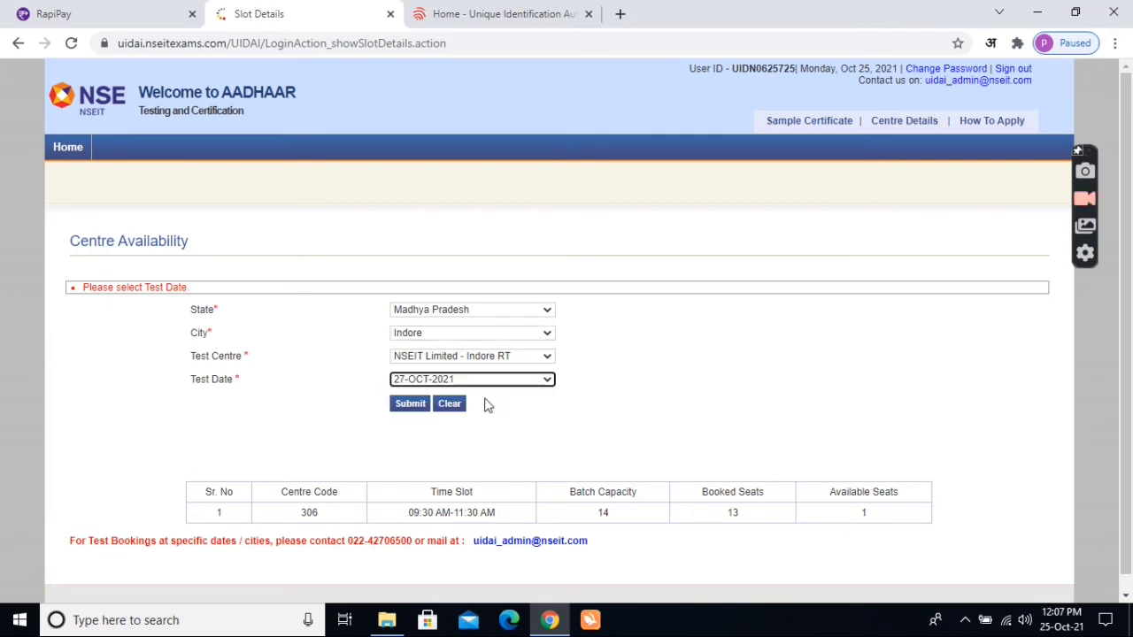
left_click(421, 408)
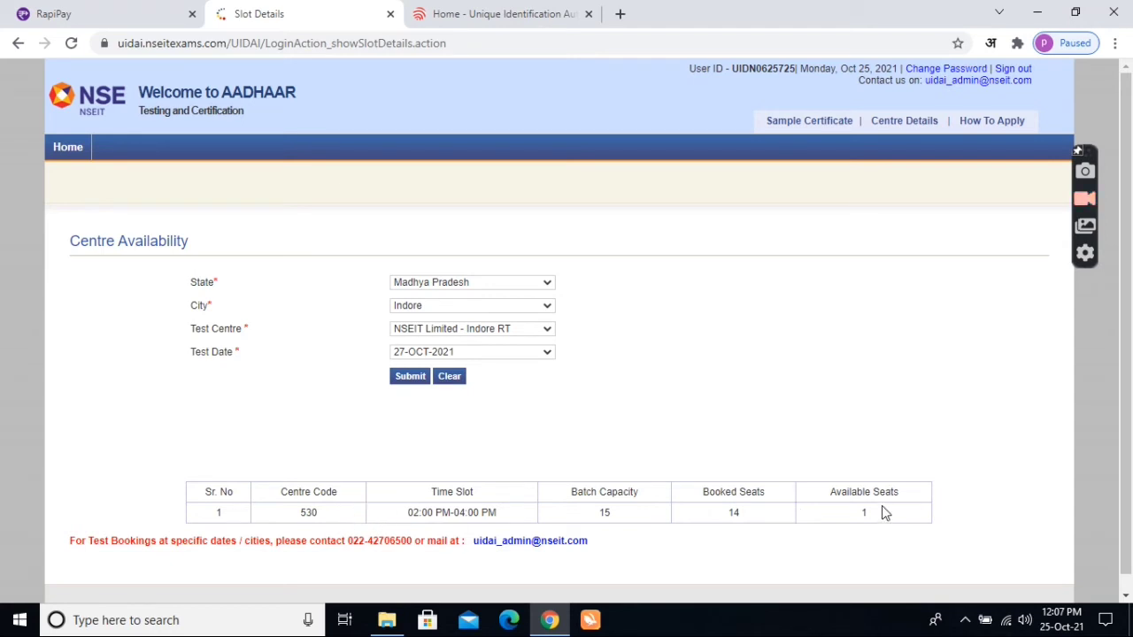
- From Home, tick the instructions agreement and continue to the Application Form
left_click(78, 149)
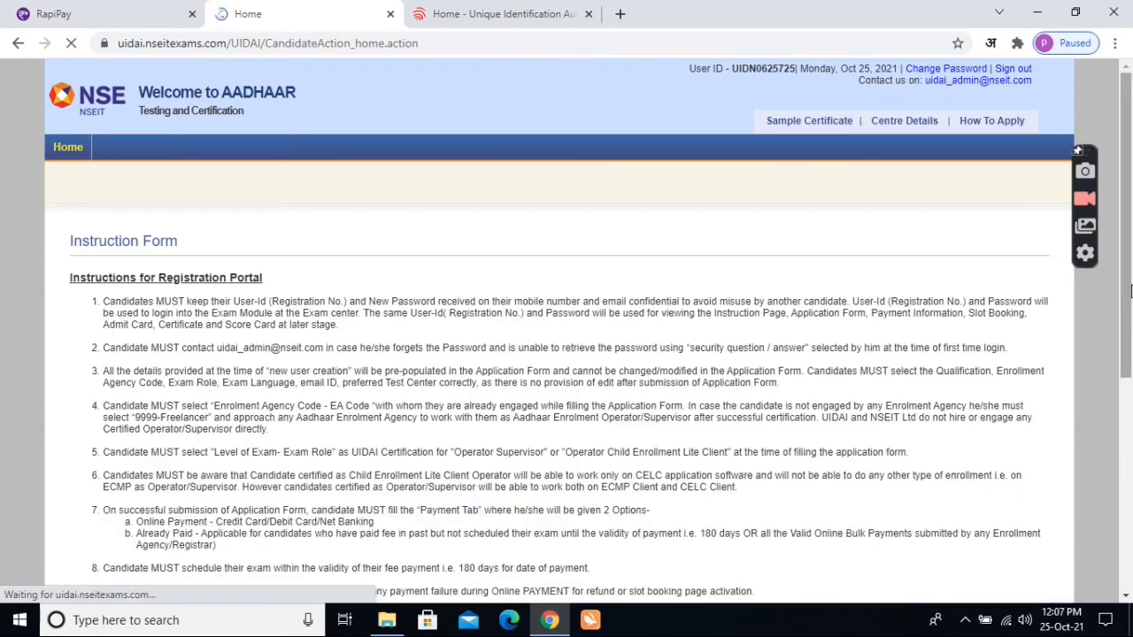
scroll(1106, 326, "down", 6)
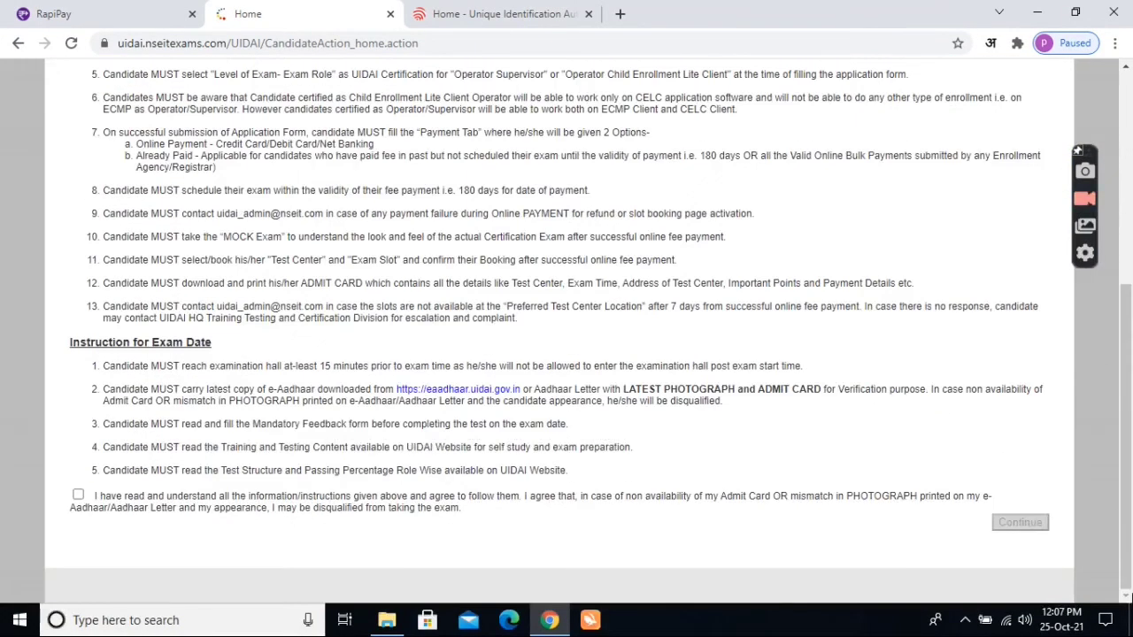
left_click(78, 495)
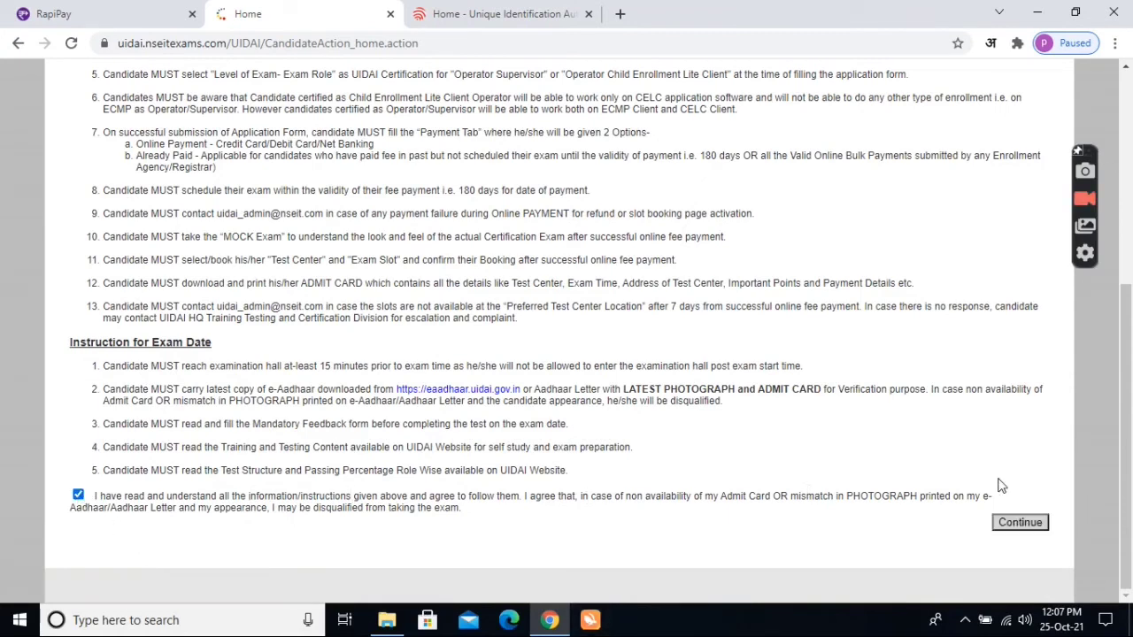
left_click(1014, 524)
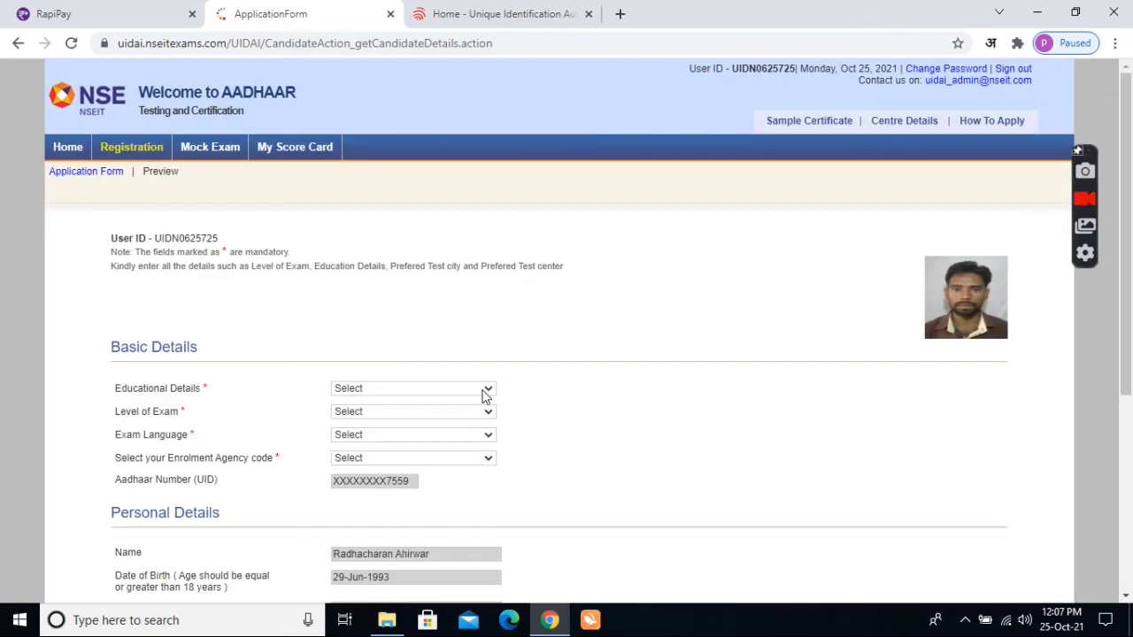
- Set education PostGraduate, level Operator - Supervisor, language Hindi, and agency 206 - CSC e-Governance Services India Limited
left_click(485, 395)
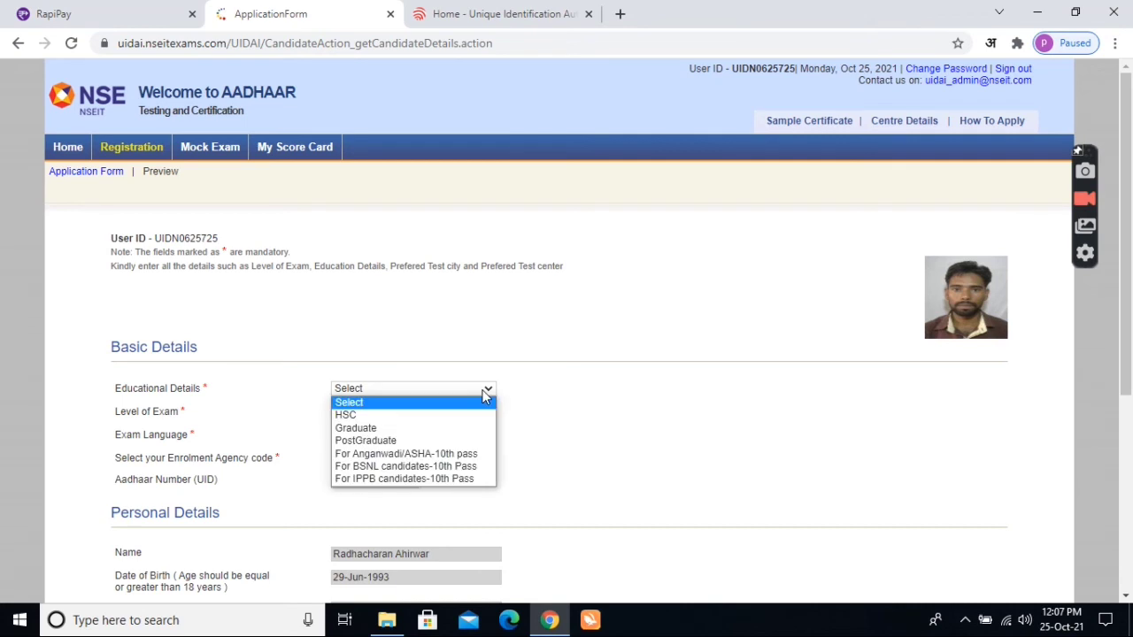
left_click(390, 440)
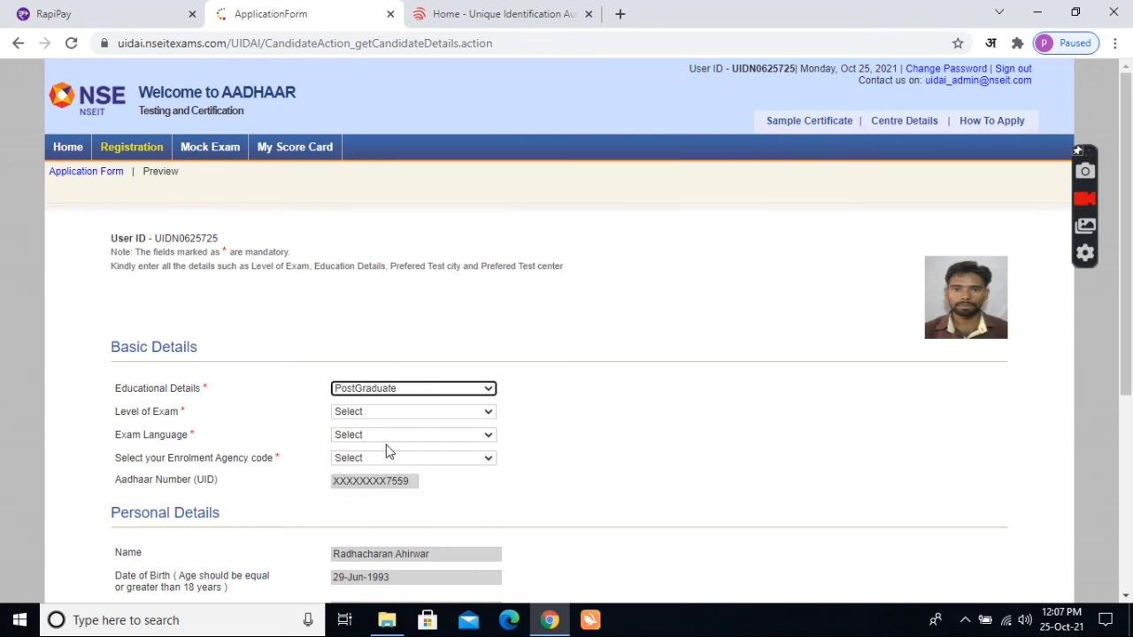
left_click(491, 414)
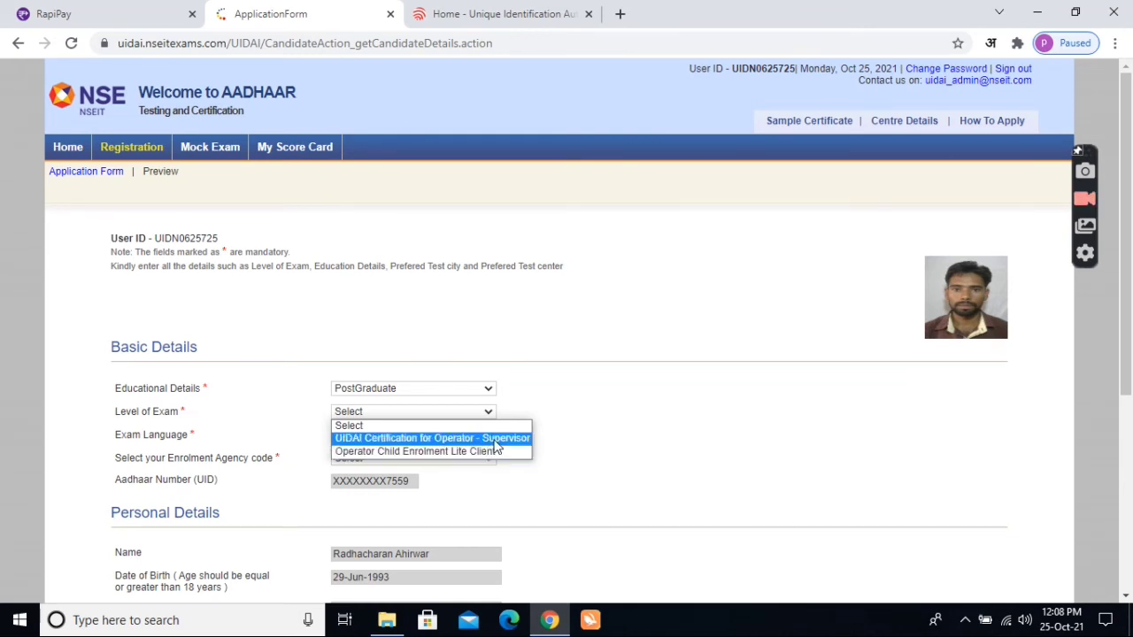
left_click(496, 439)
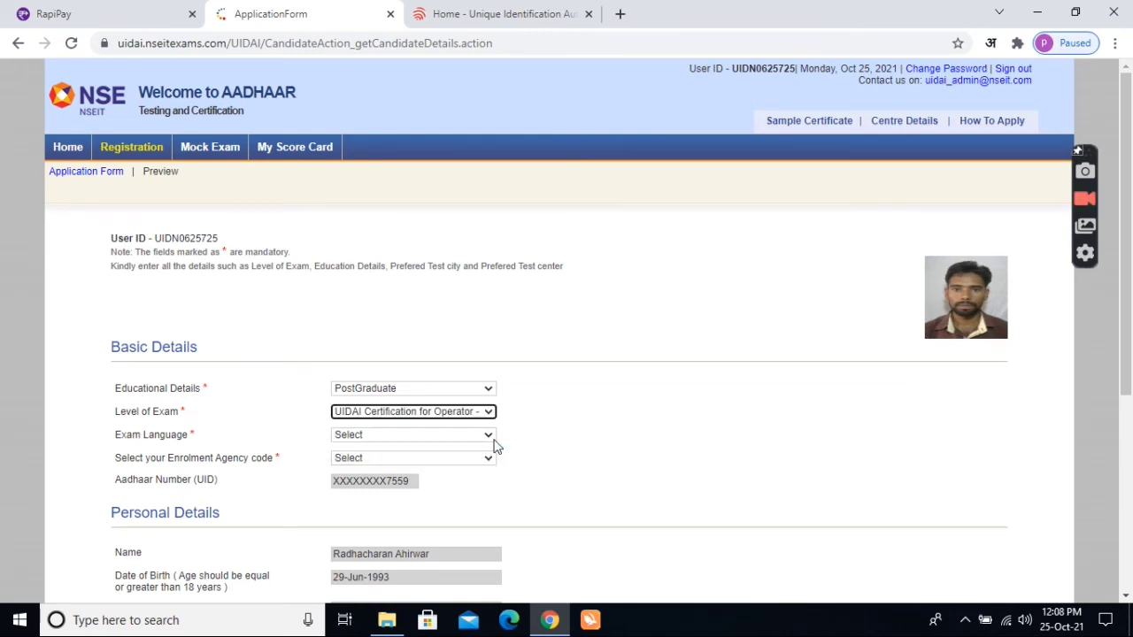
left_click(463, 436)
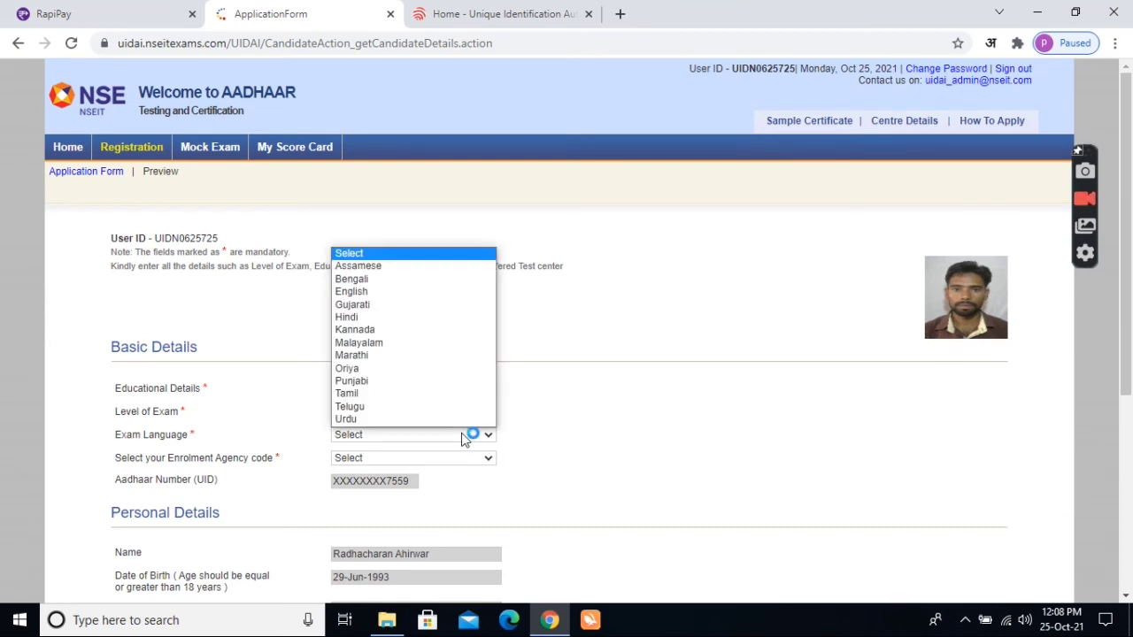
left_click(379, 321)
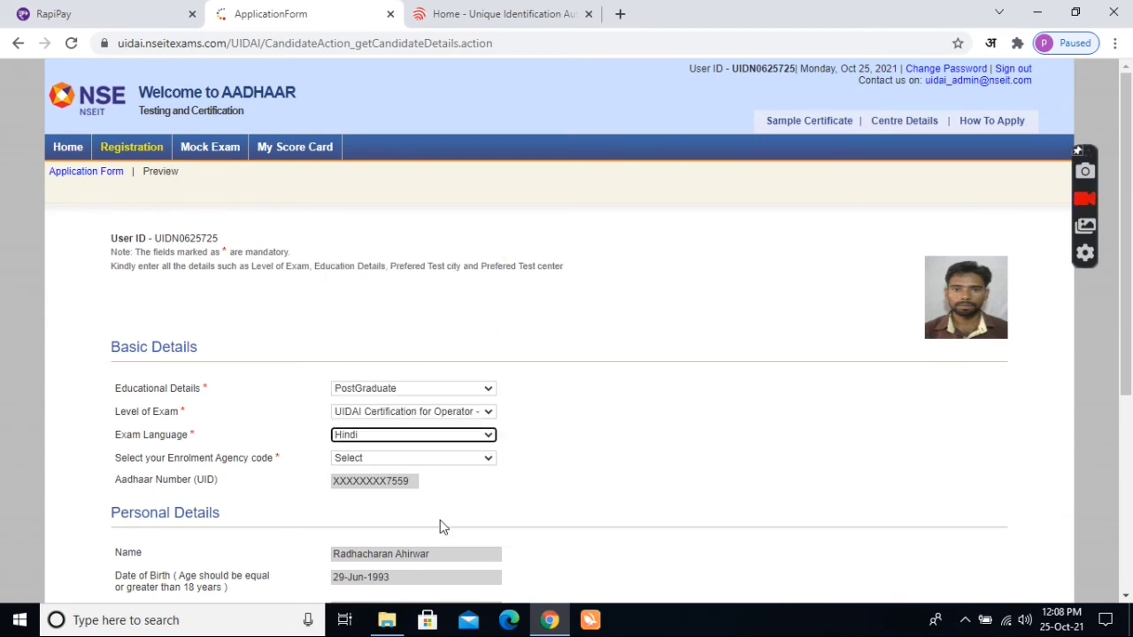
left_click(425, 461)
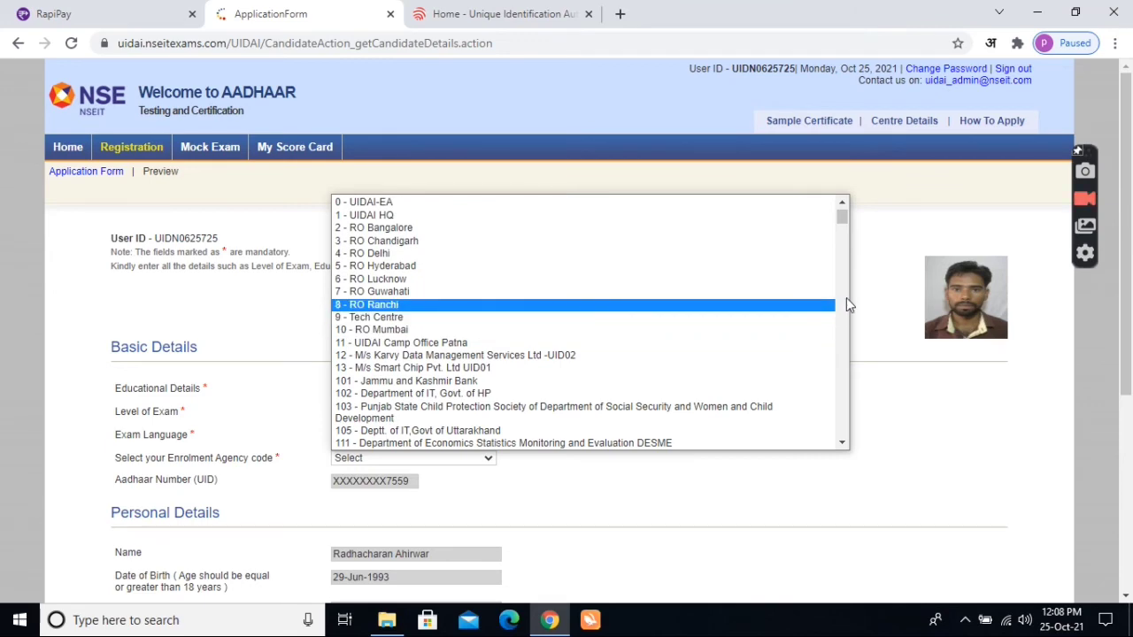
left_click_drag(842, 217, 843, 223)
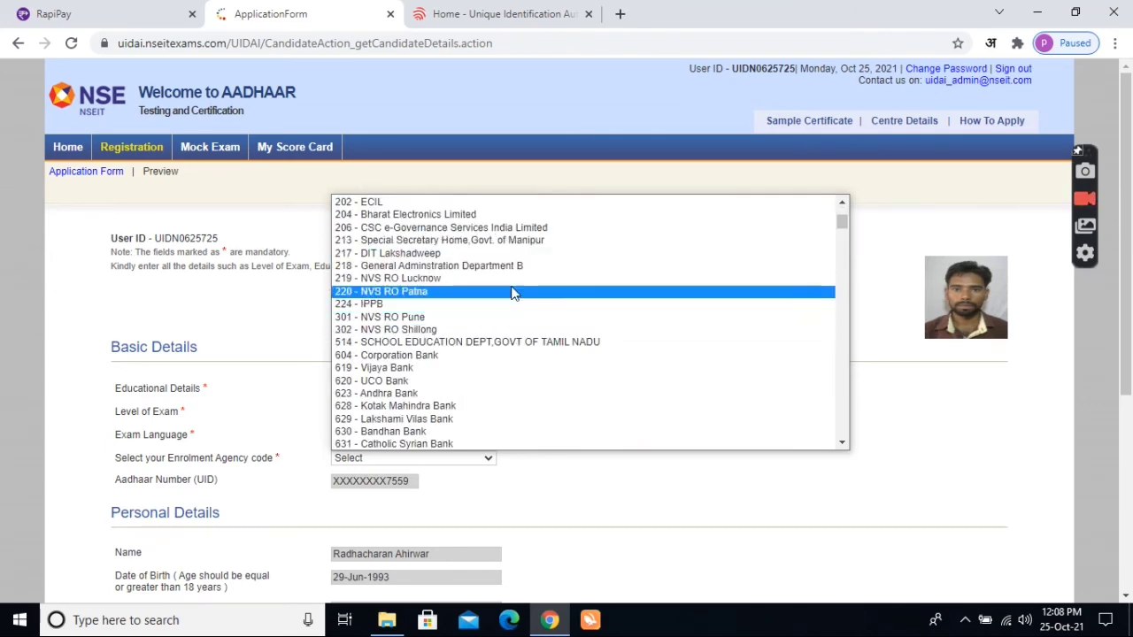
left_click(484, 229)
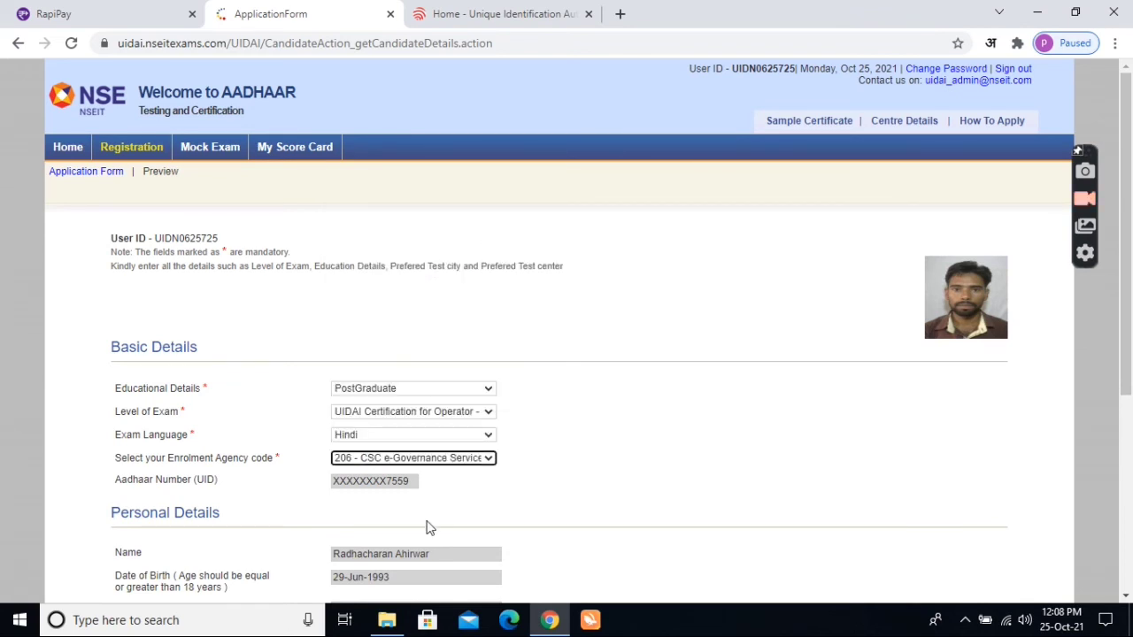
- Pick test state Uttar Pradesh, city Jhansi, centre NSEIT Limited - Jhansi, and save the application
left_click_drag(1129, 328, 1131, 486)
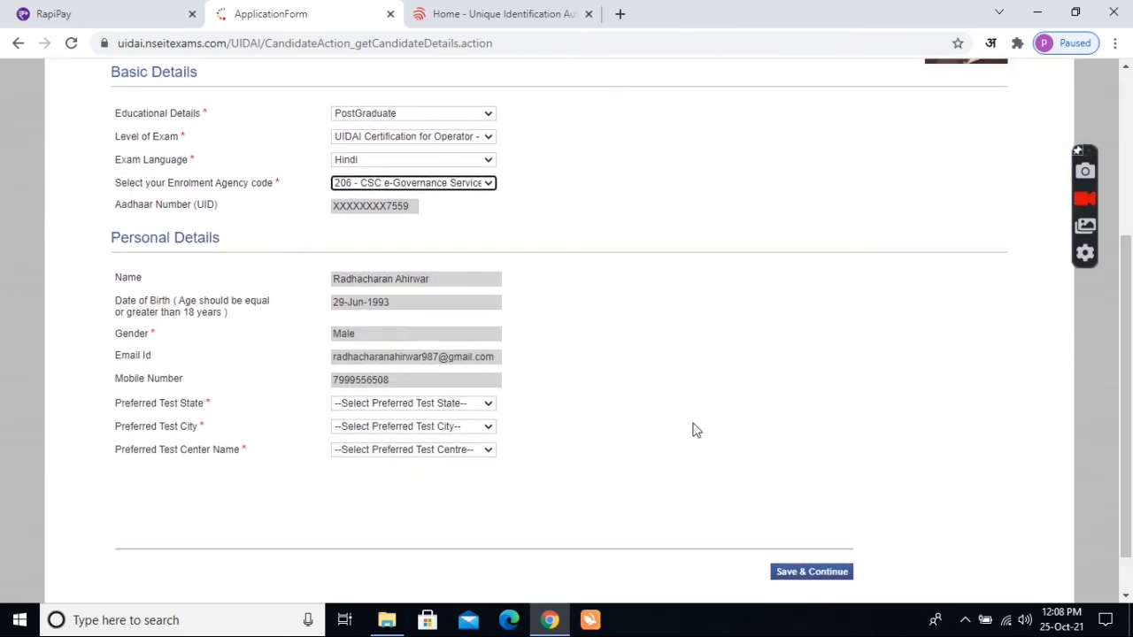
left_click(449, 403)
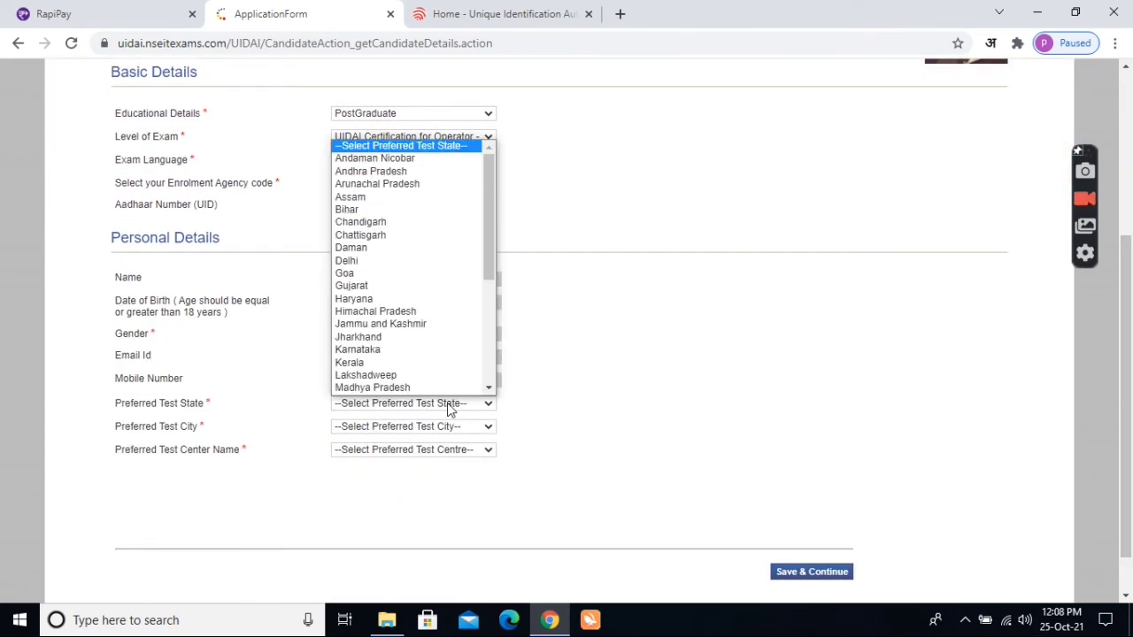
key("u")
key("Return")
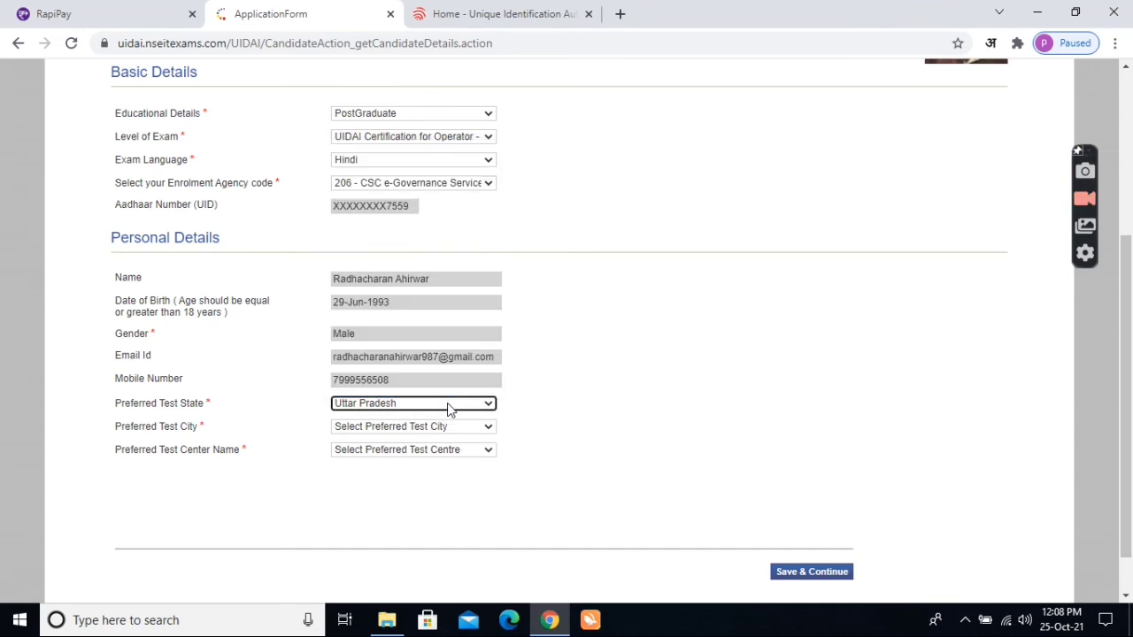
left_click(458, 427)
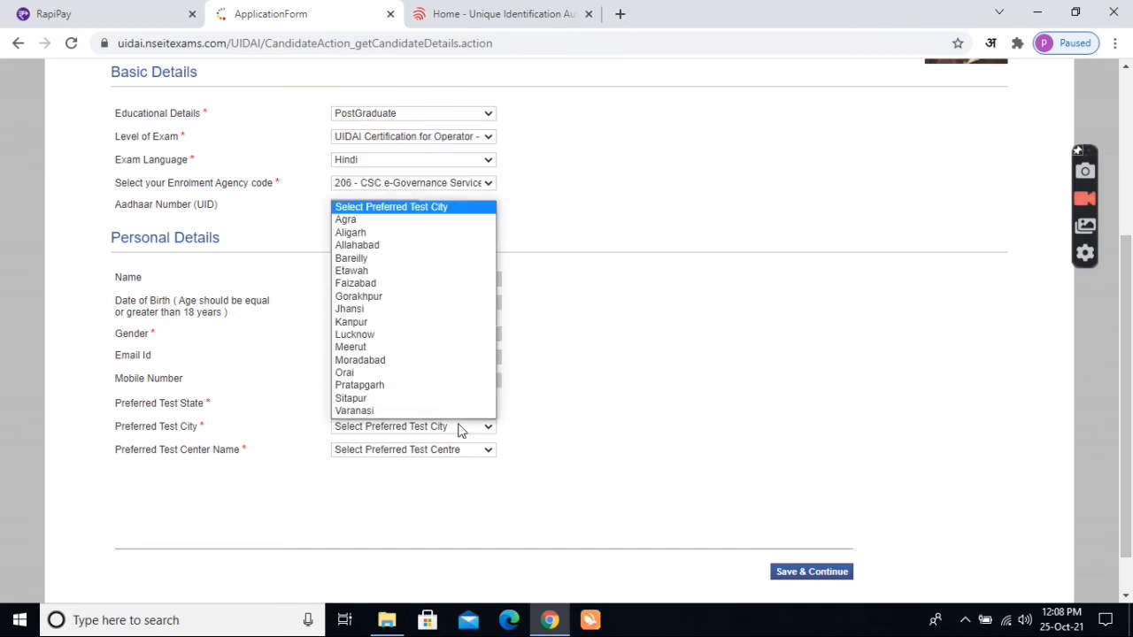
key("j")
left_click(459, 429)
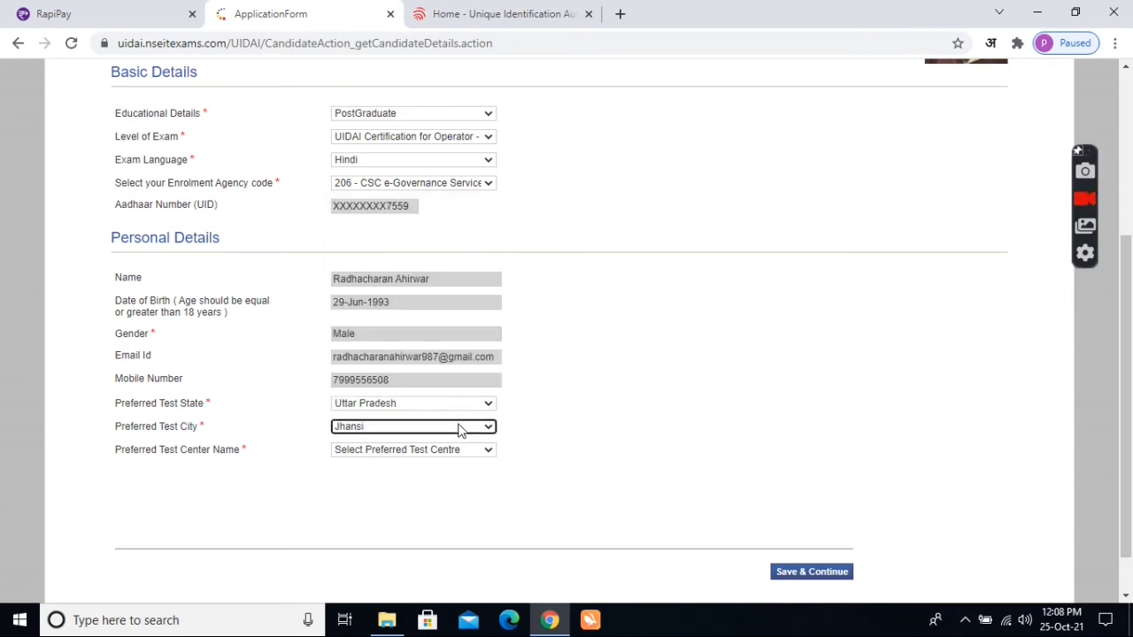
left_click(458, 452)
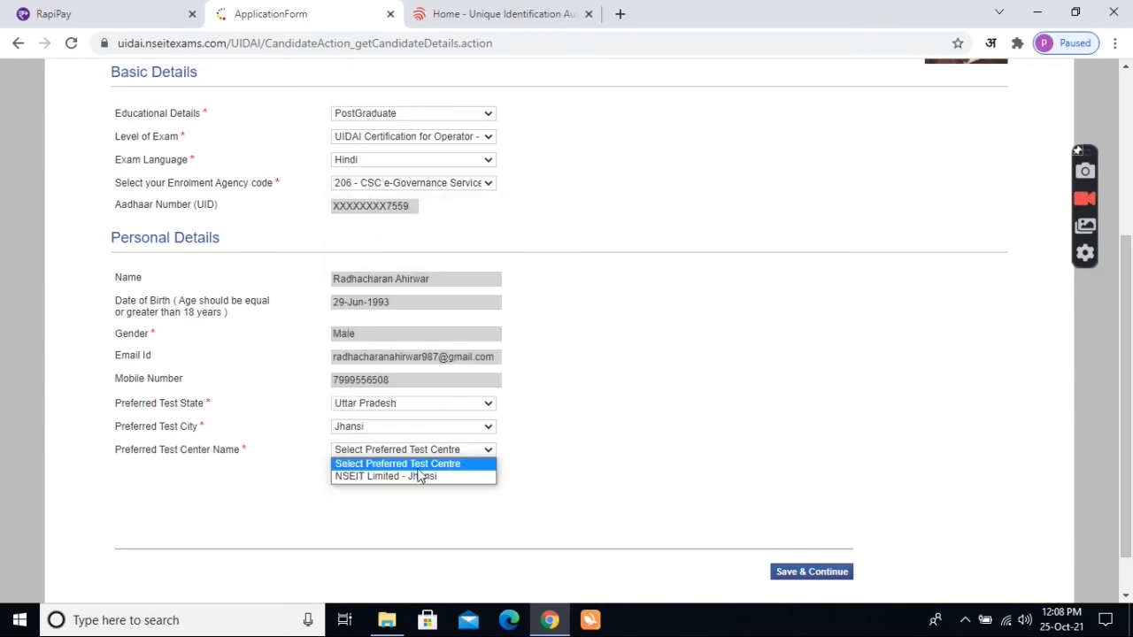
left_click(387, 476)
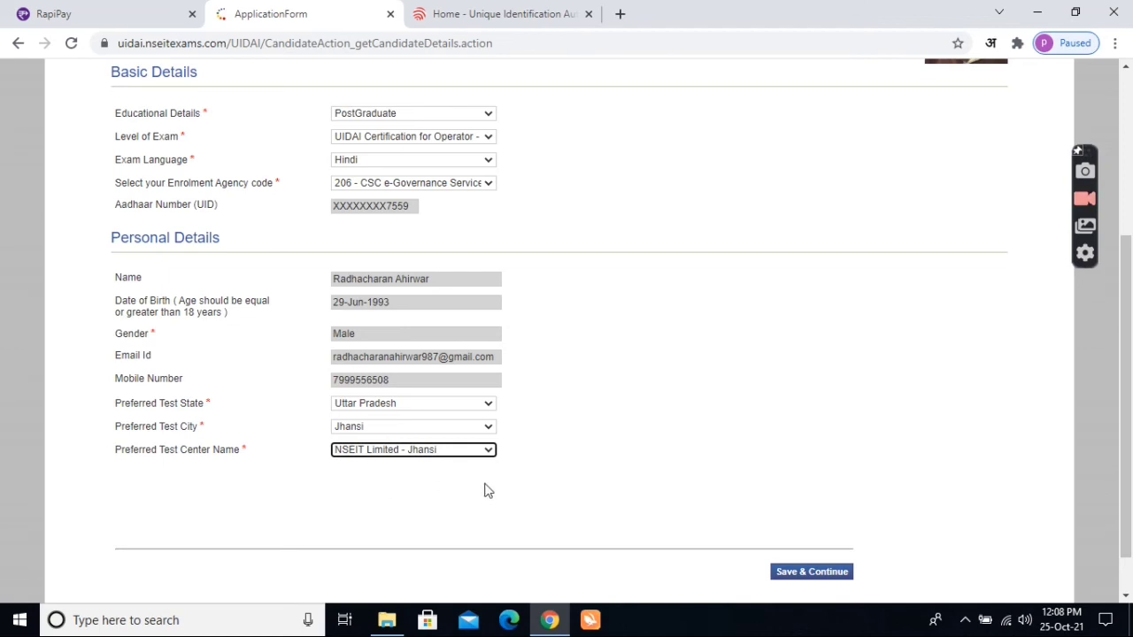
left_click(803, 573)
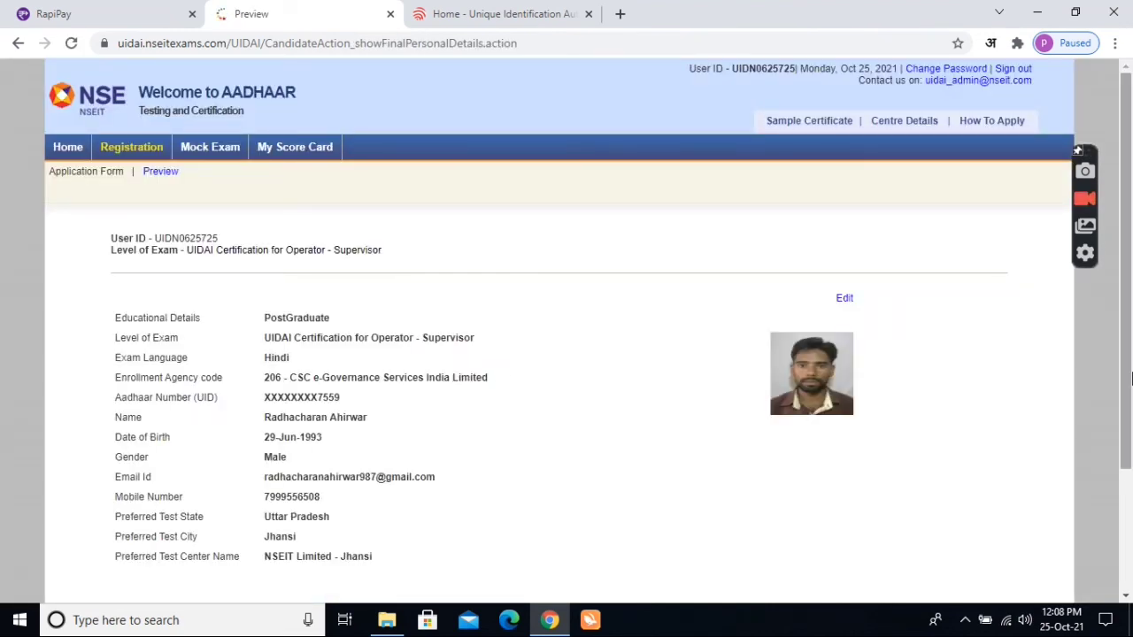
- Scroll through the application preview and proceed to final submission
left_click_drag(1129, 262, 1130, 381)
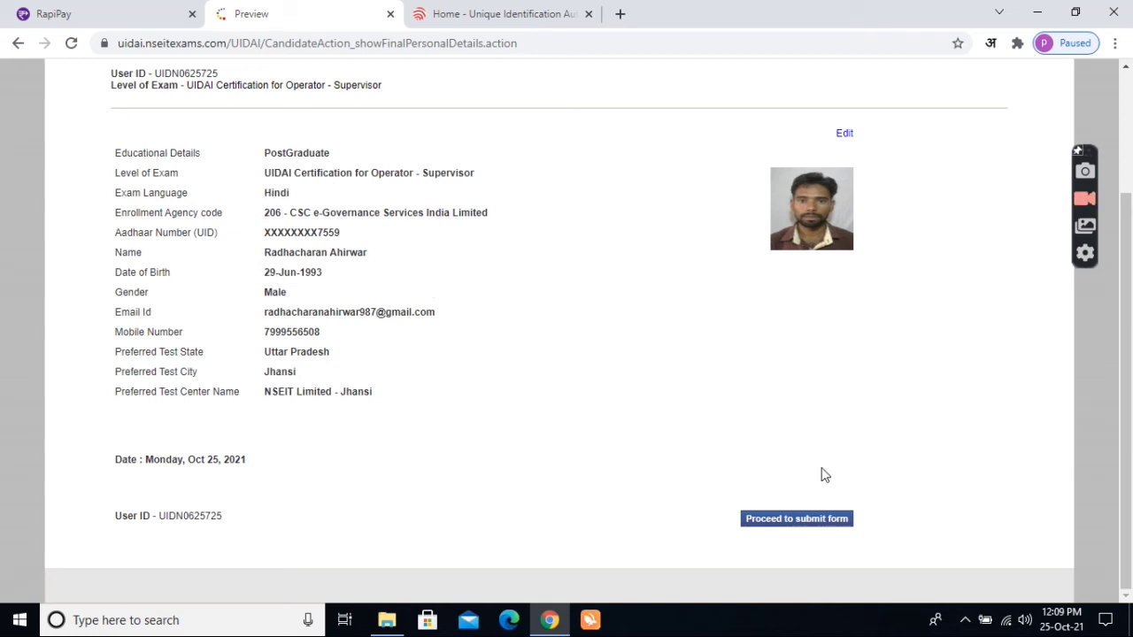
left_click(792, 526)
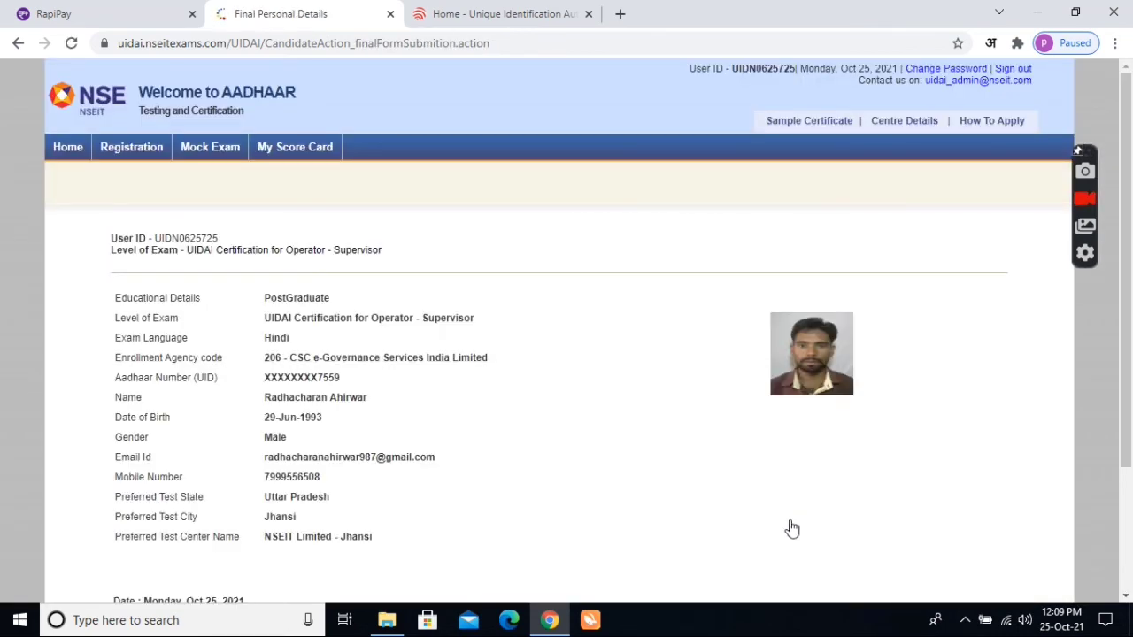
- Accept the declaration and submit the Supervisor certification application
left_click_drag(1127, 311, 1130, 436)
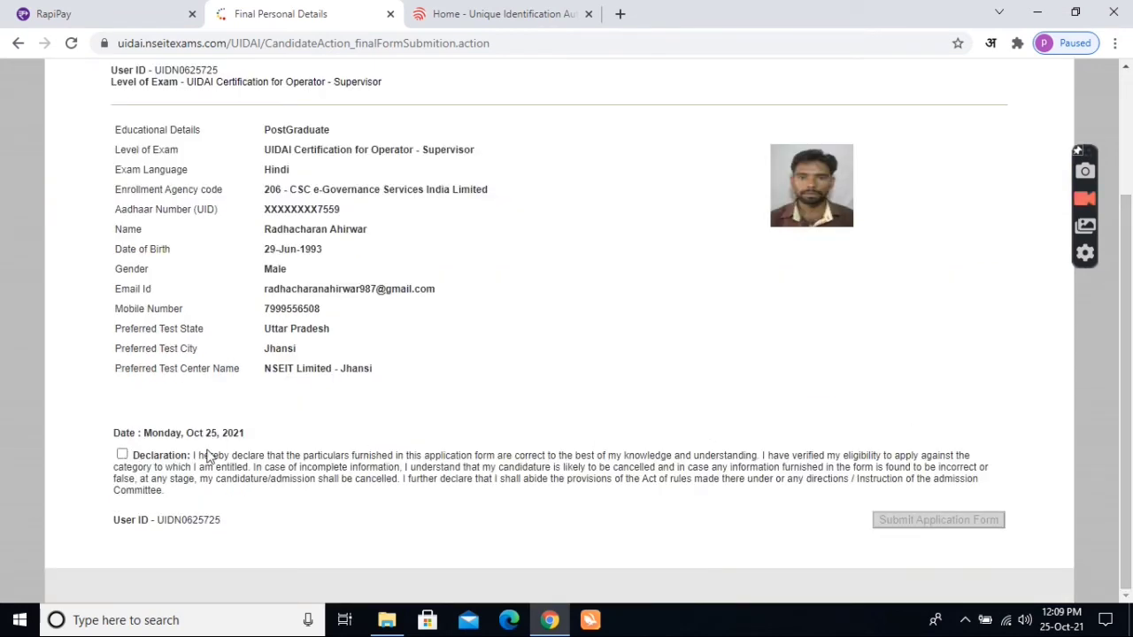
left_click(122, 455)
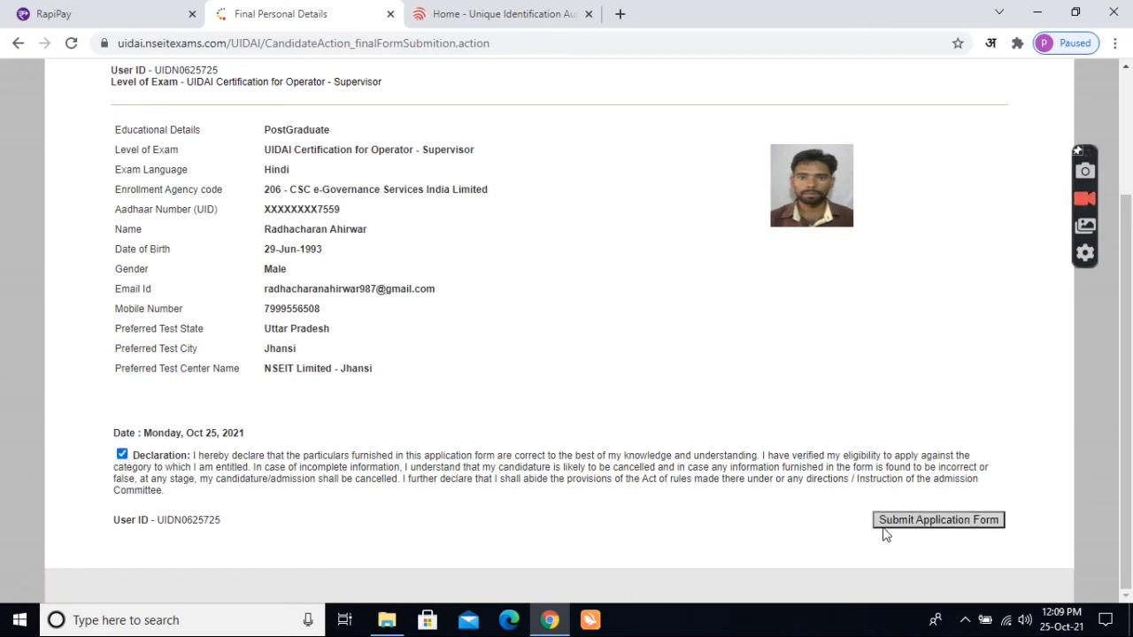
left_click(942, 521)
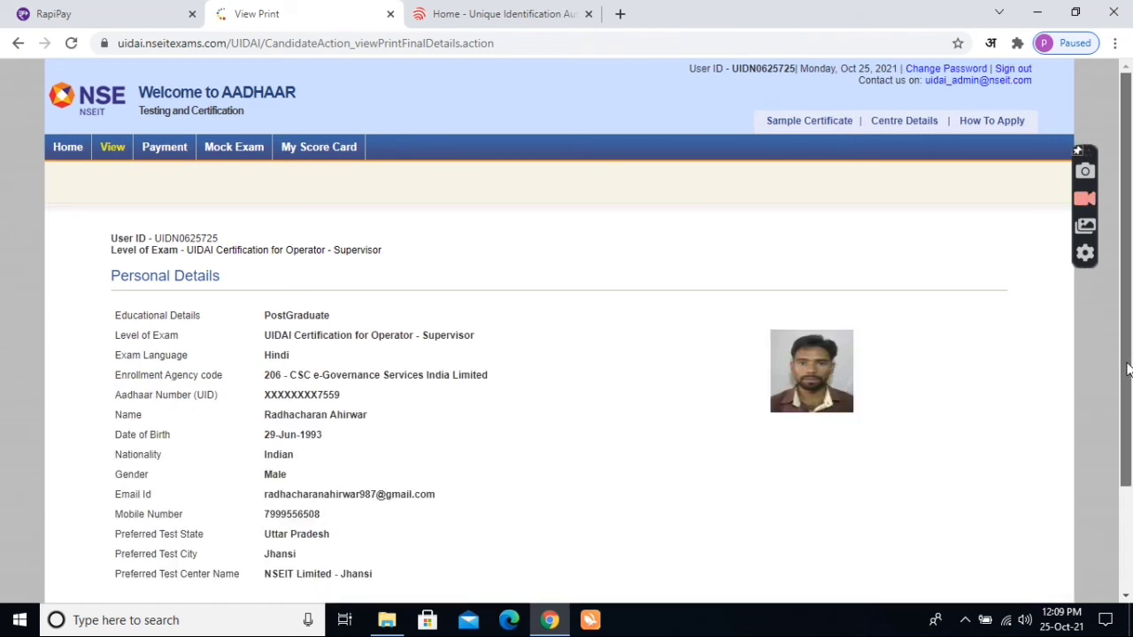
- Review the submitted details down to the Submitted Date, then go to the Payment page
left_click_drag(1129, 375, 1131, 500)
left_click_drag(1129, 580, 1124, 541)
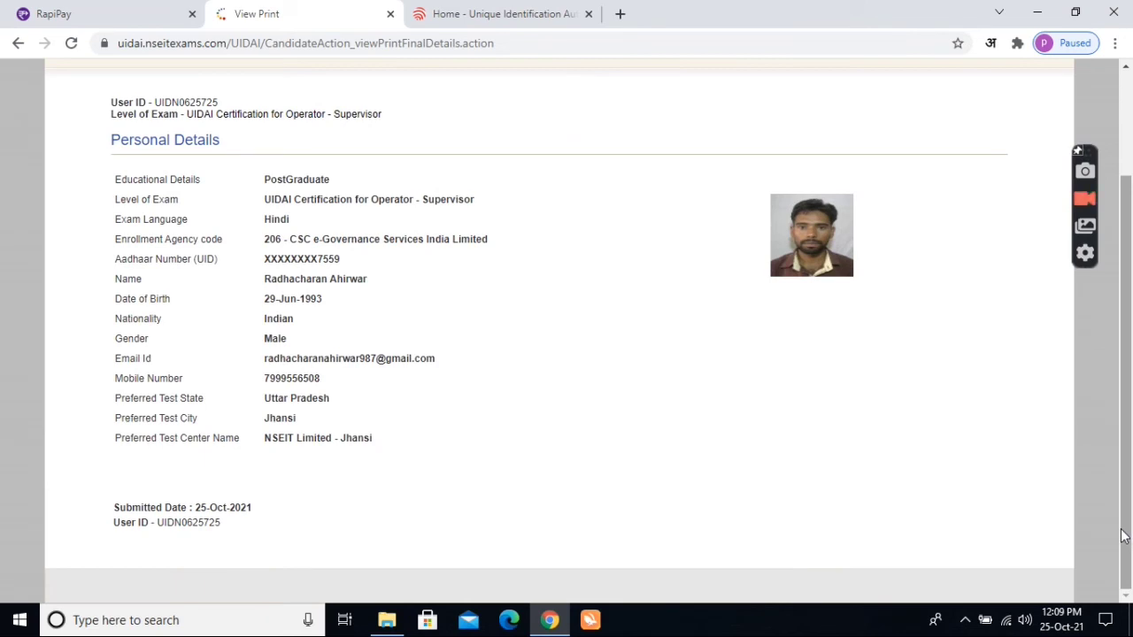
left_click_drag(1129, 526, 1131, 367)
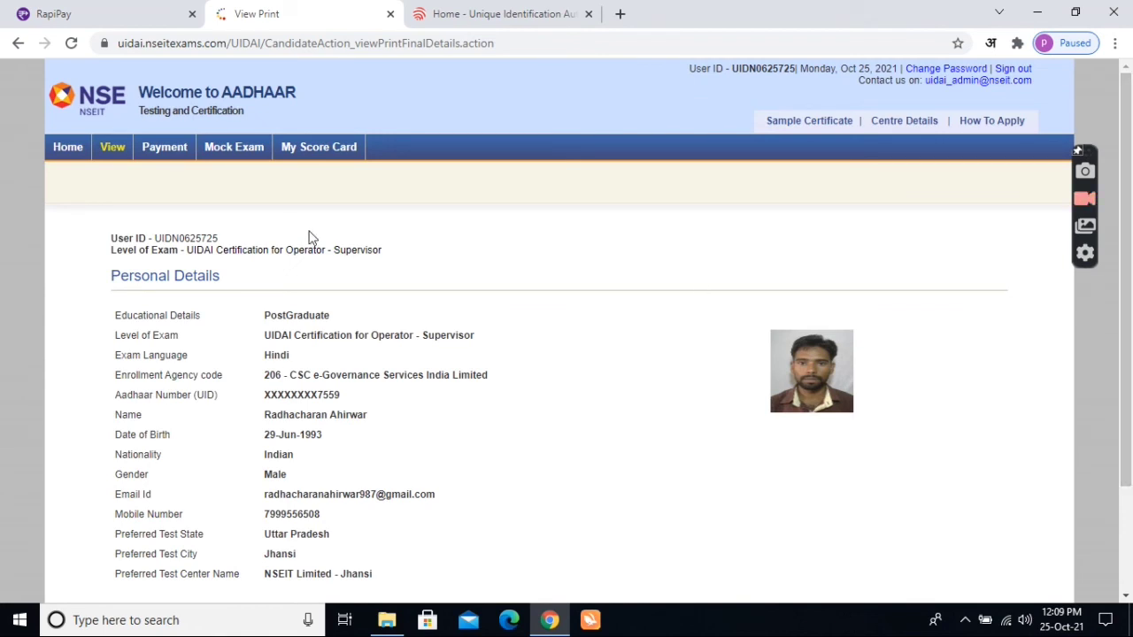
left_click(164, 159)
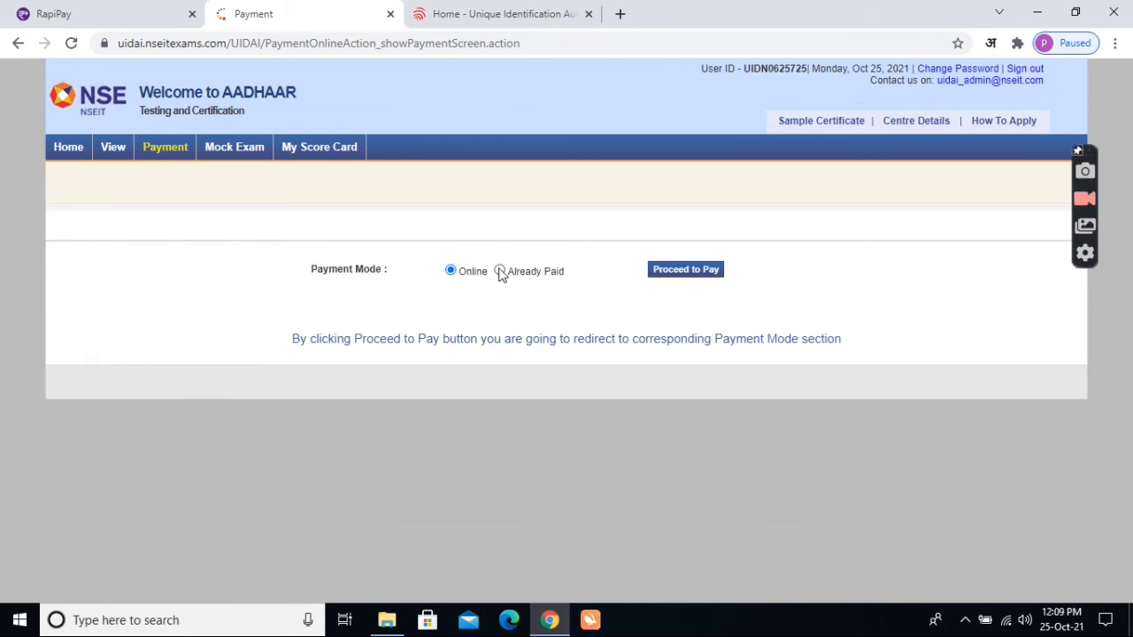
- Proceed to pay the fee online, confirming the SBIePay redirect twice
left_click(683, 275)
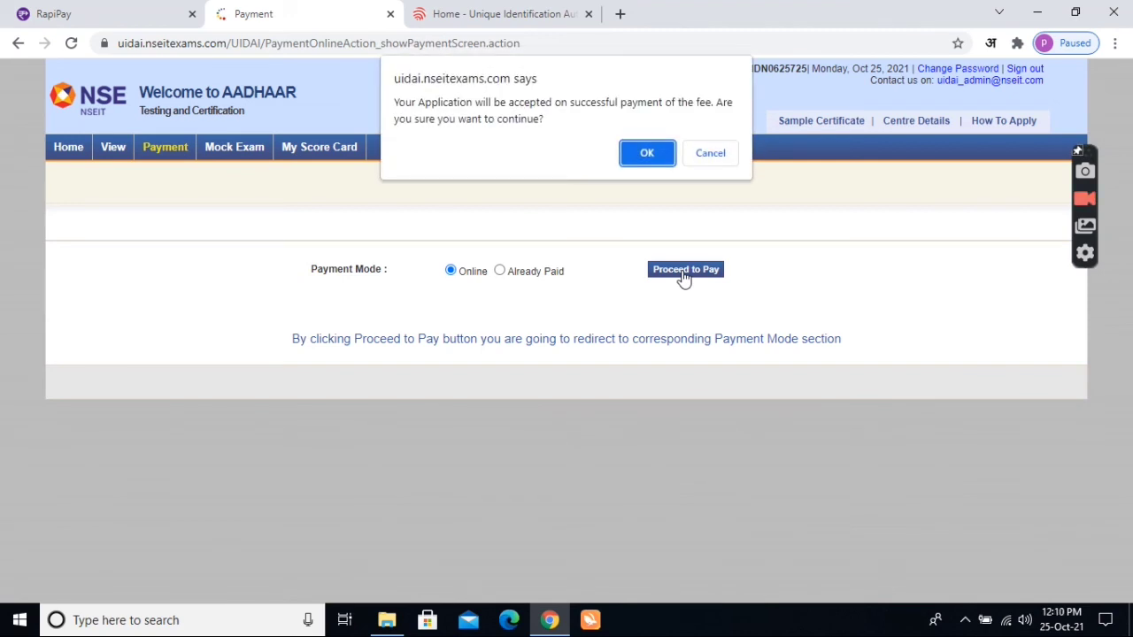
left_click(647, 153)
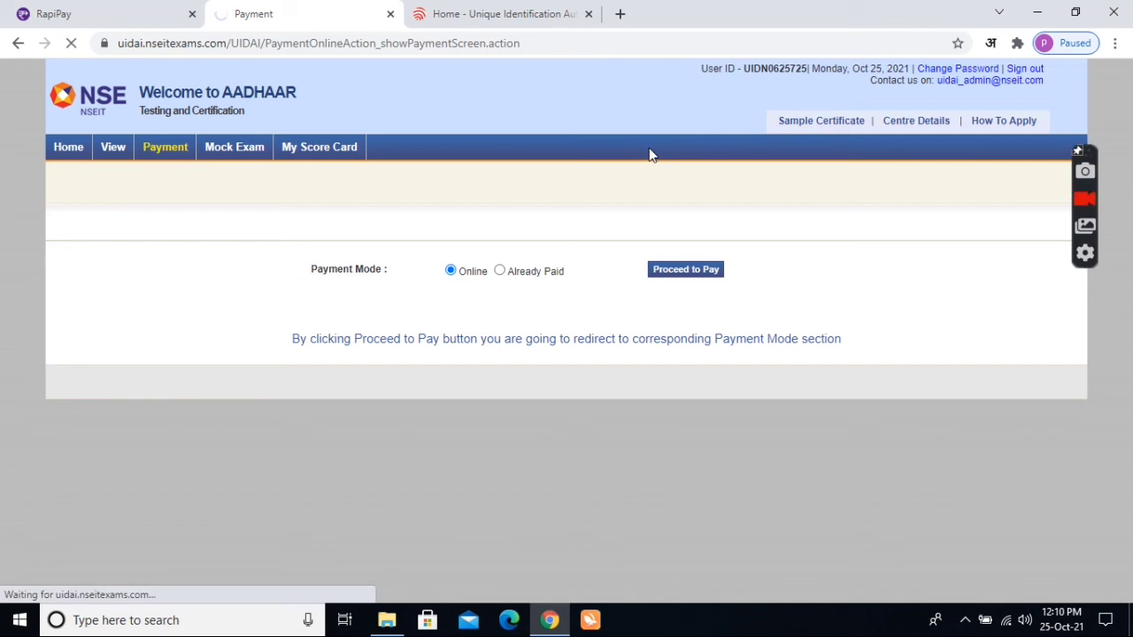
left_click(698, 271)
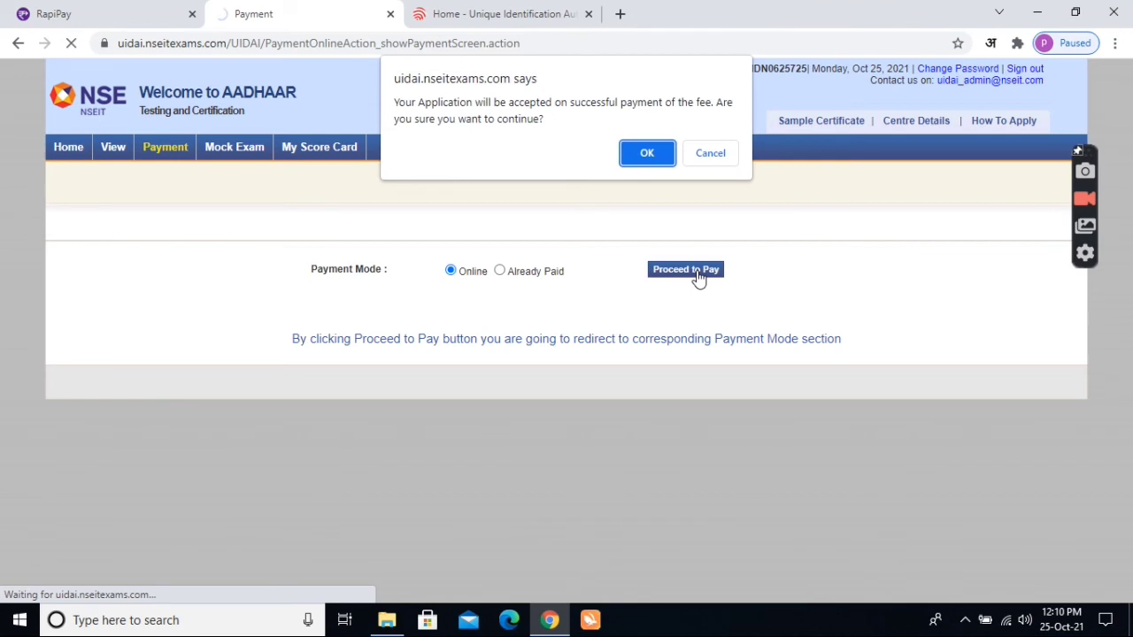
left_click(656, 157)
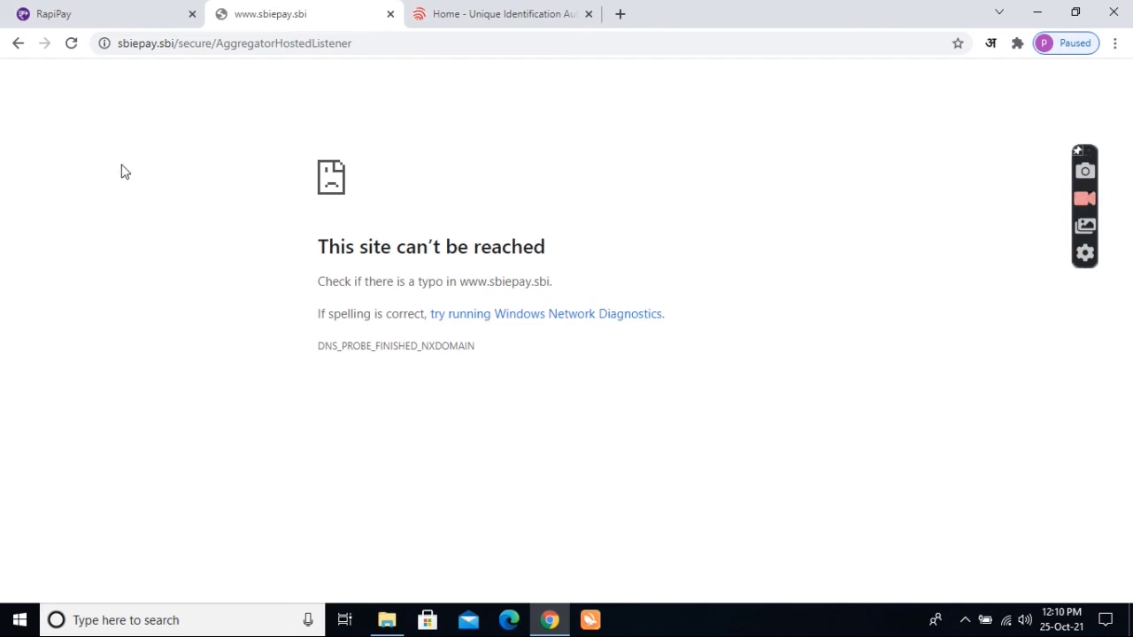
- Navigate back and forward between pages, then reload and resend the form data
left_click(20, 46)
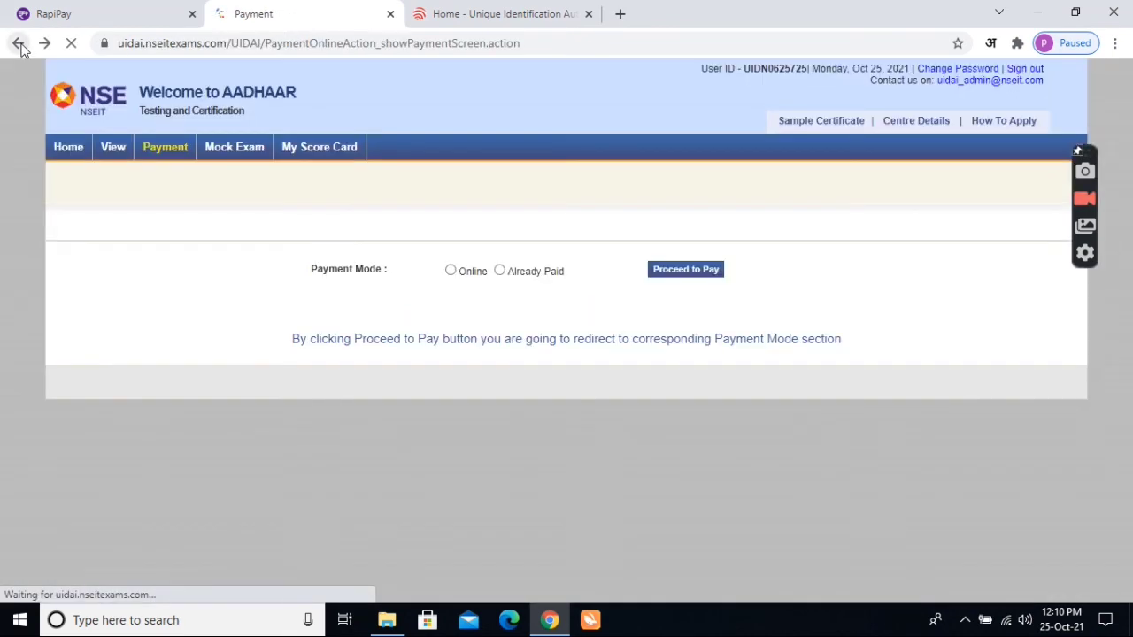
left_click(44, 42)
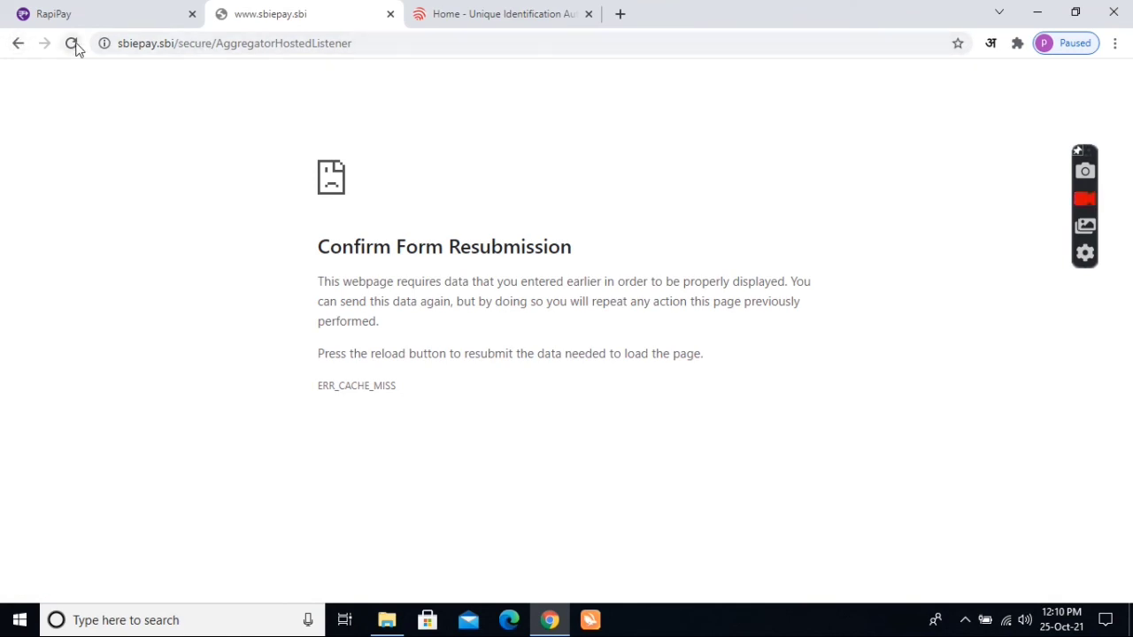
left_click(19, 44)
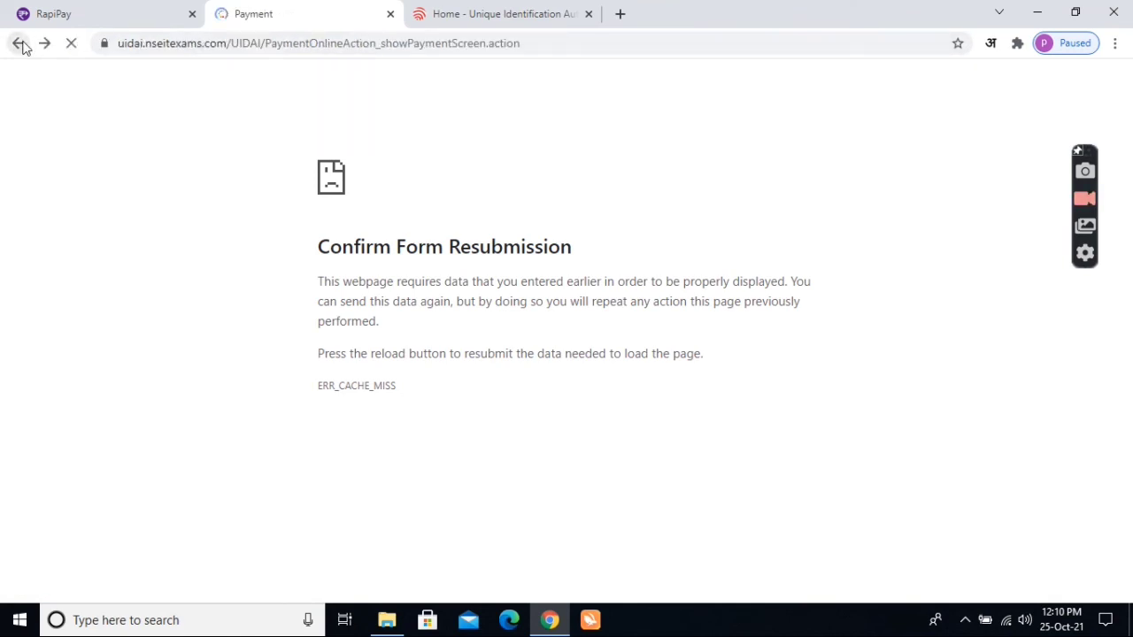
left_click(20, 46)
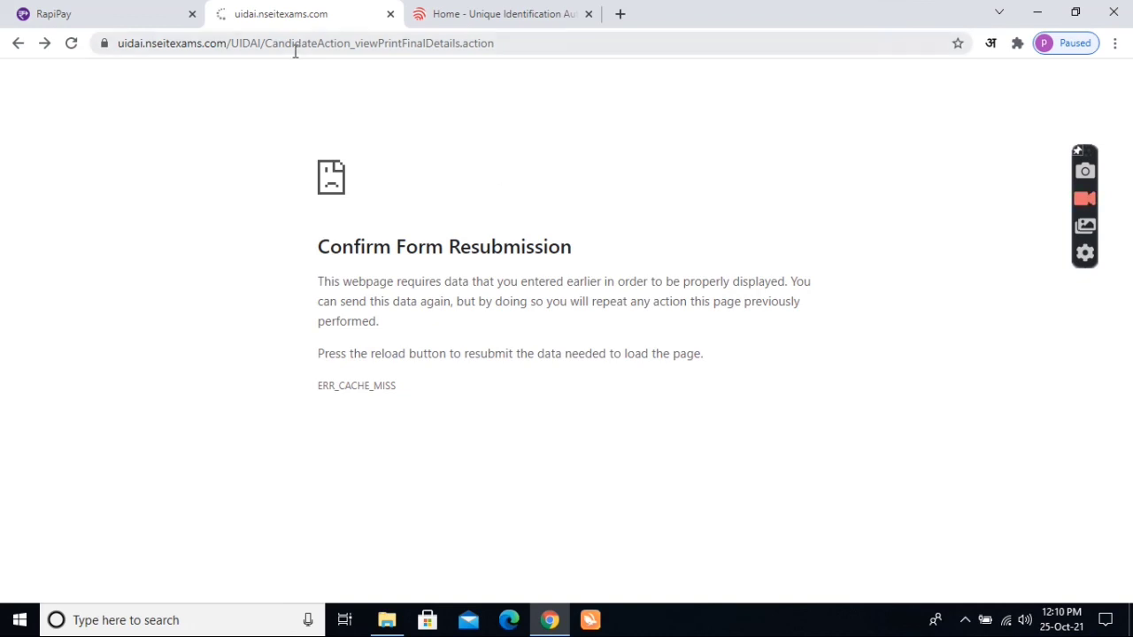
left_click(71, 46)
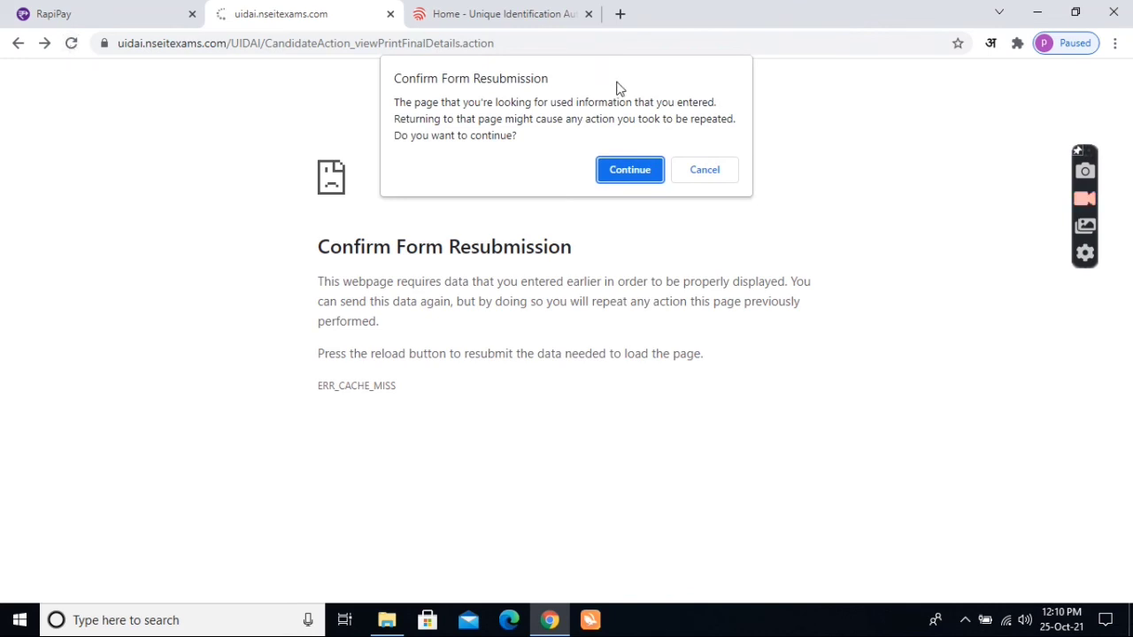
left_click(631, 177)
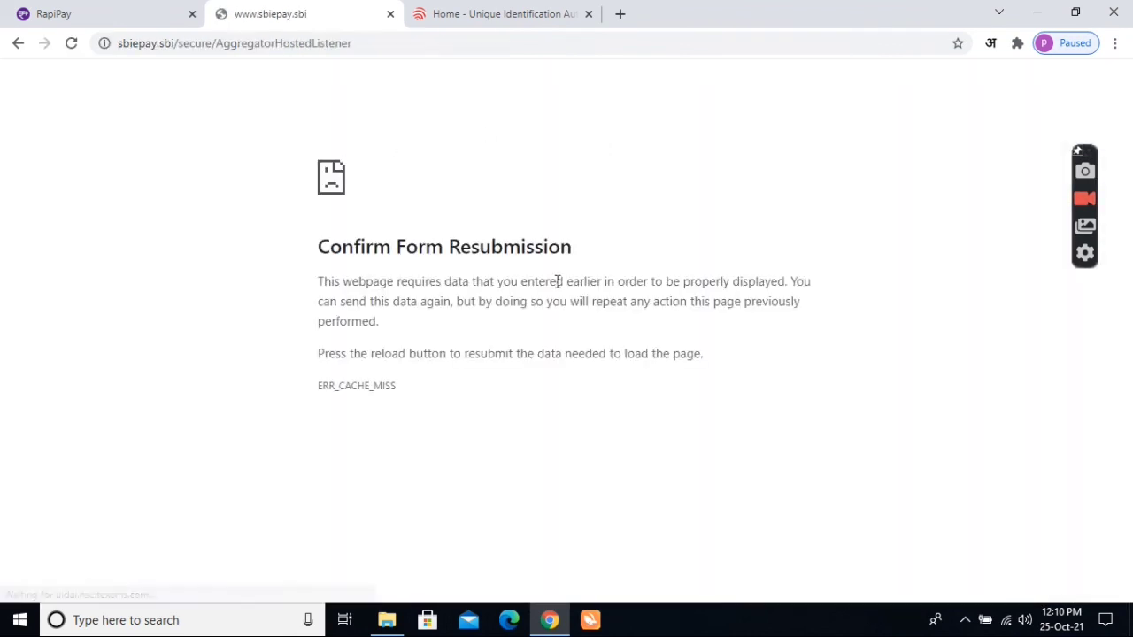
- Check the Wi-Fi connection, then reload SBIePay and resend data to reach Payment Details
left_click(1006, 622)
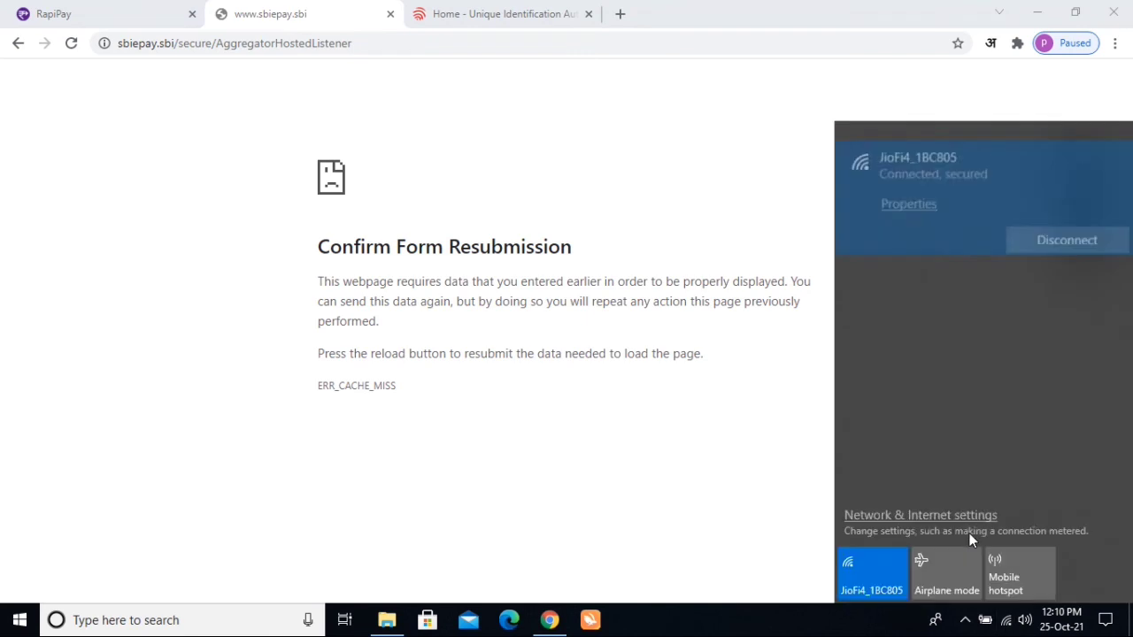
left_click(569, 200)
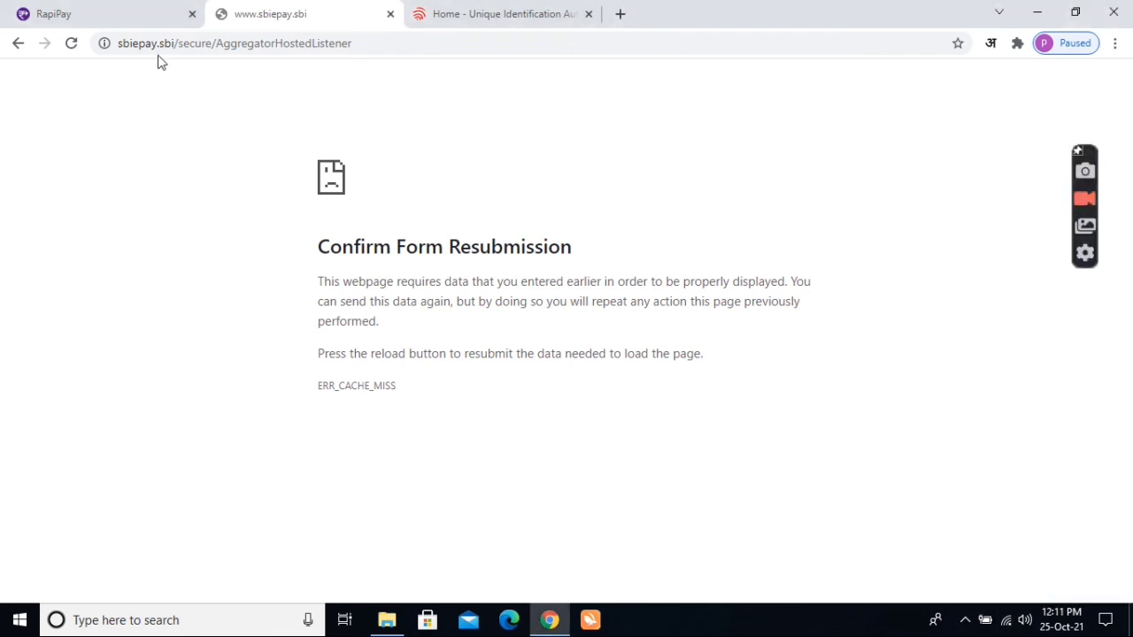
left_click(69, 43)
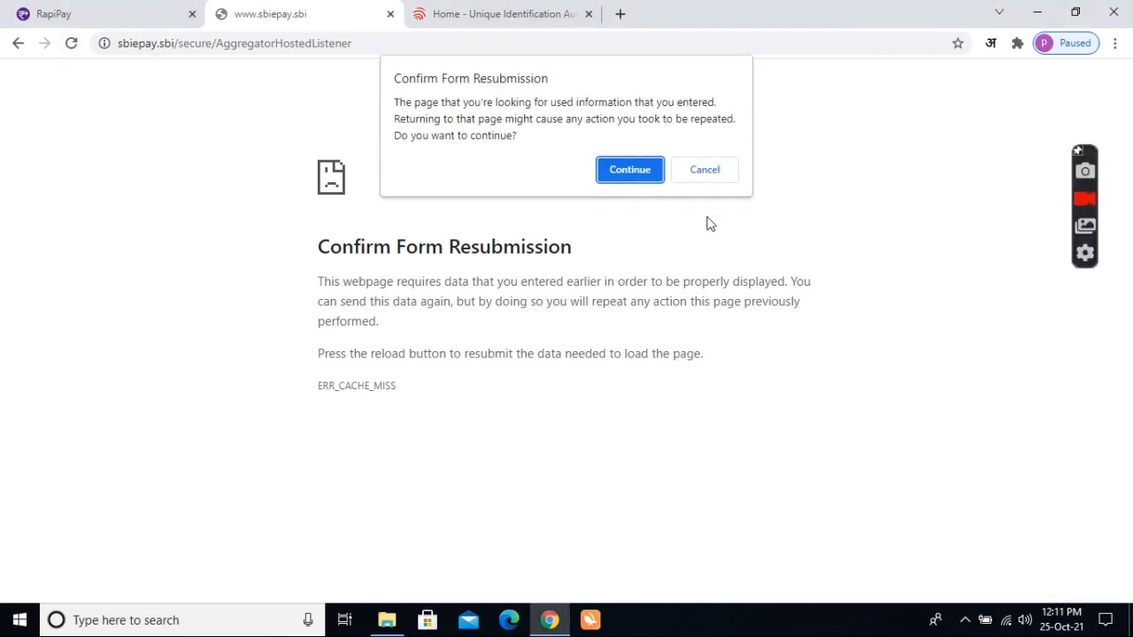
left_click(628, 173)
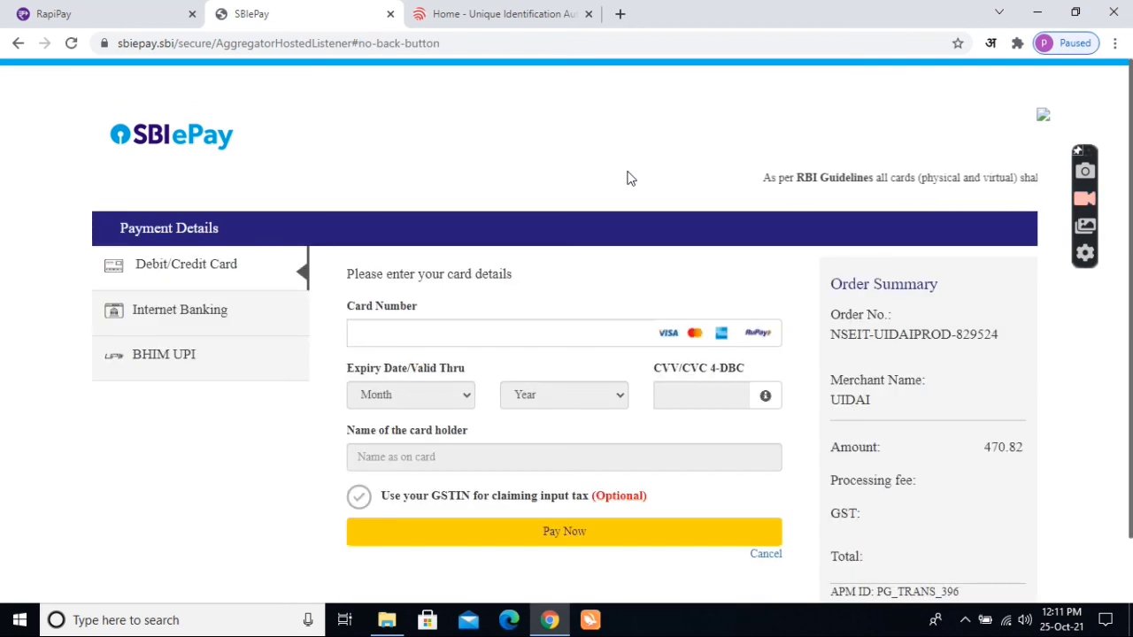
- Compare Internet Banking and BHIM UPI options for the 470.82 fee, then return to Debit/Credit Card
scroll(1130, 188, "down", 1)
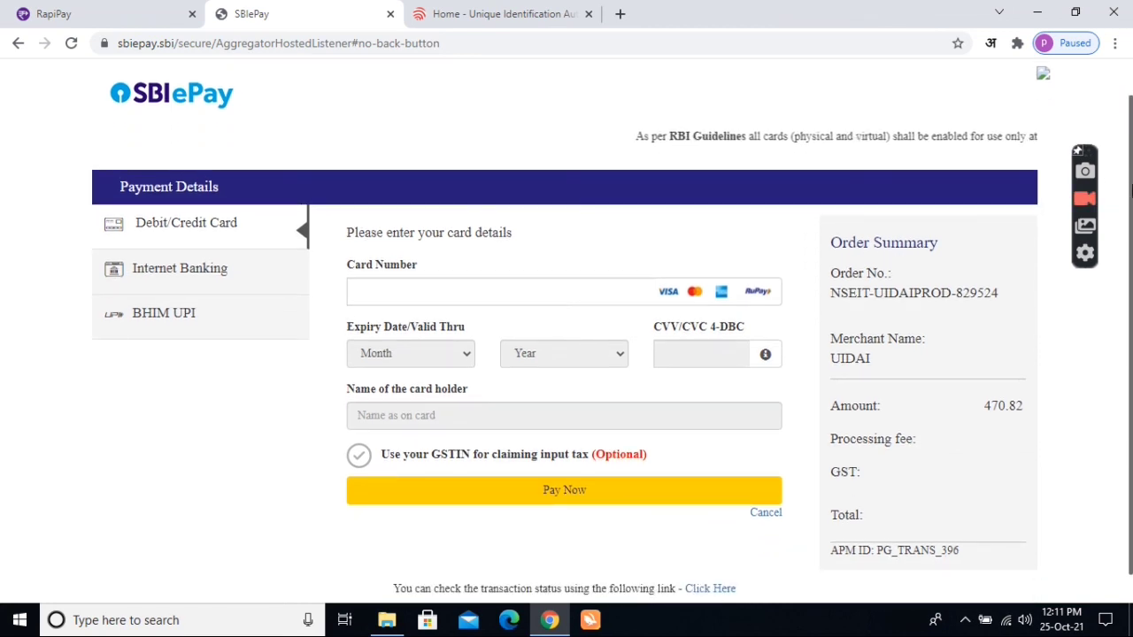
left_click_drag(985, 406, 301, 299)
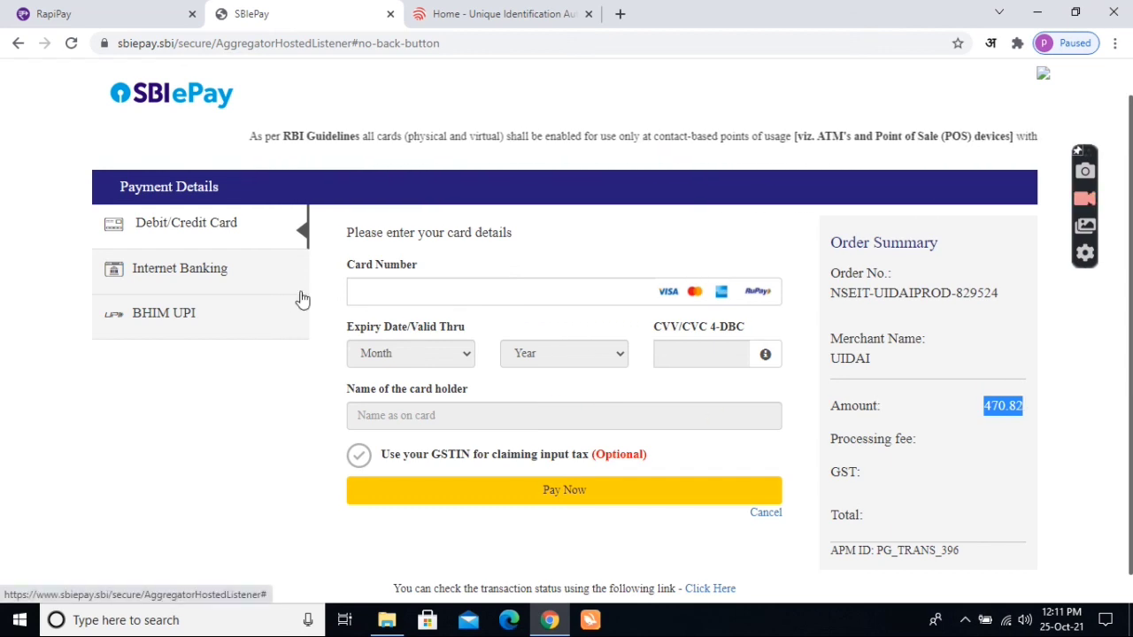
left_click(156, 273)
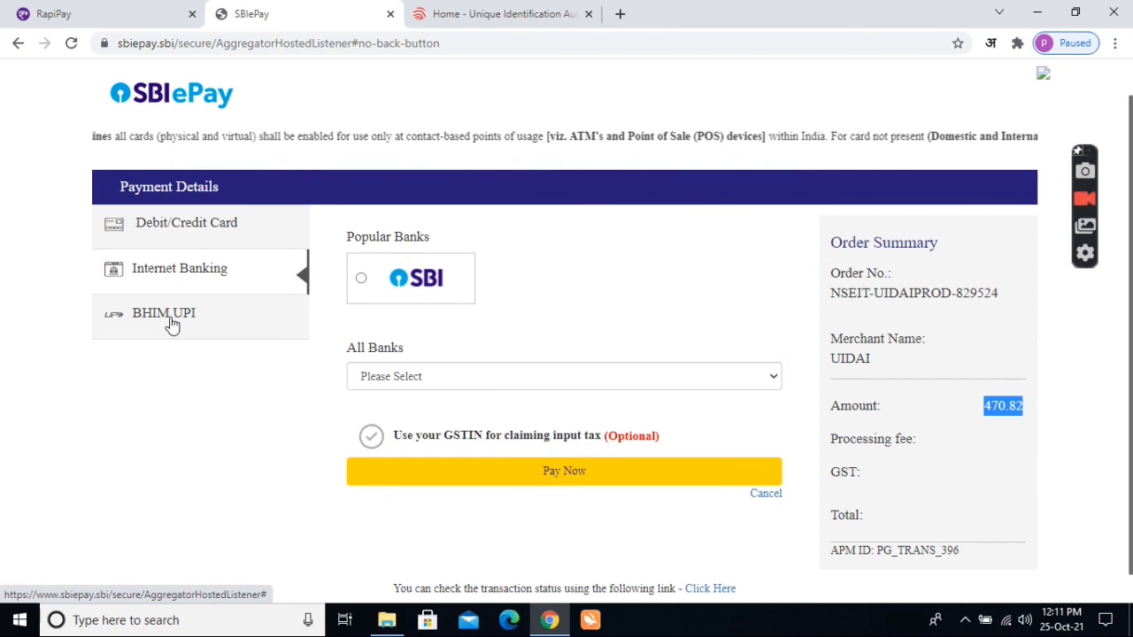
left_click(172, 324)
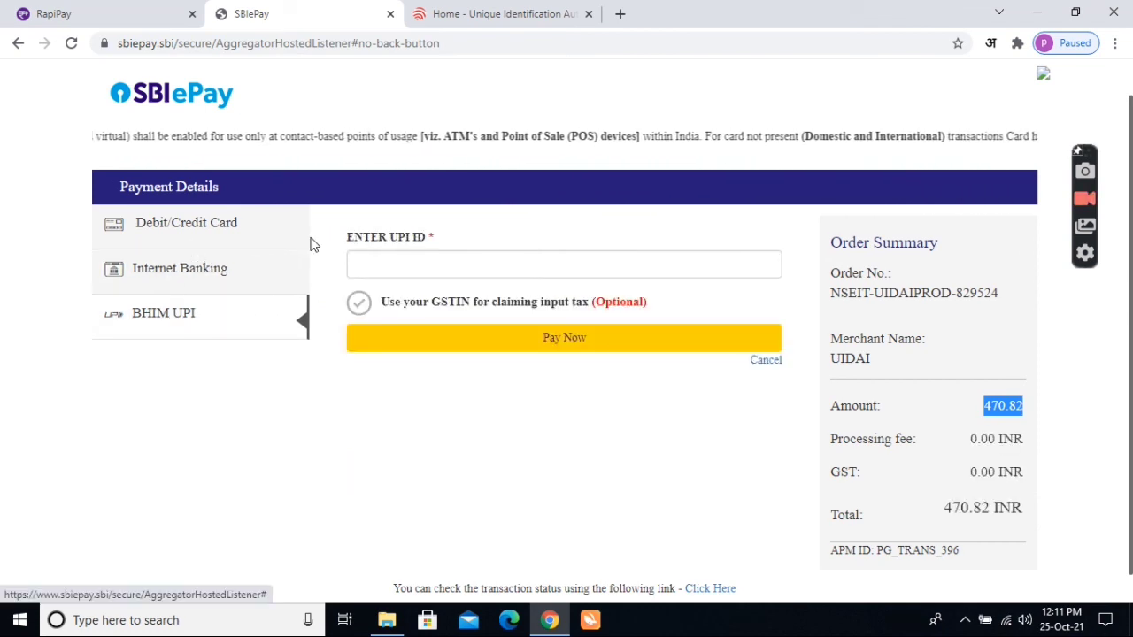
left_click(218, 235)
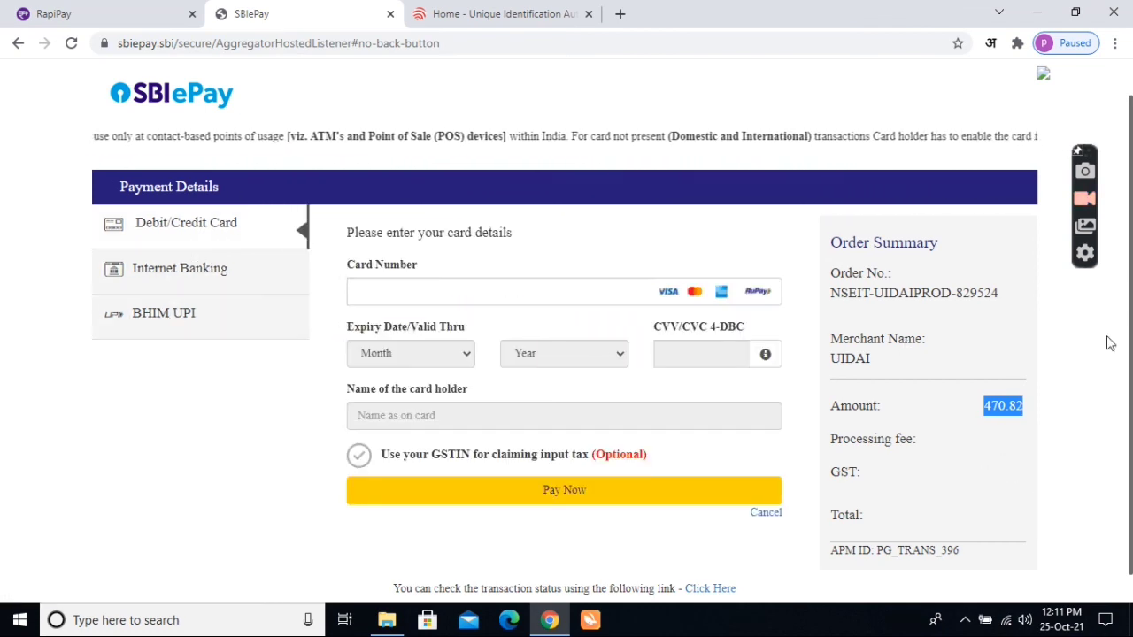
- Close the UIDAI home tab, leaving the Payment Details page open
scroll(1129, 209, "up", 1)
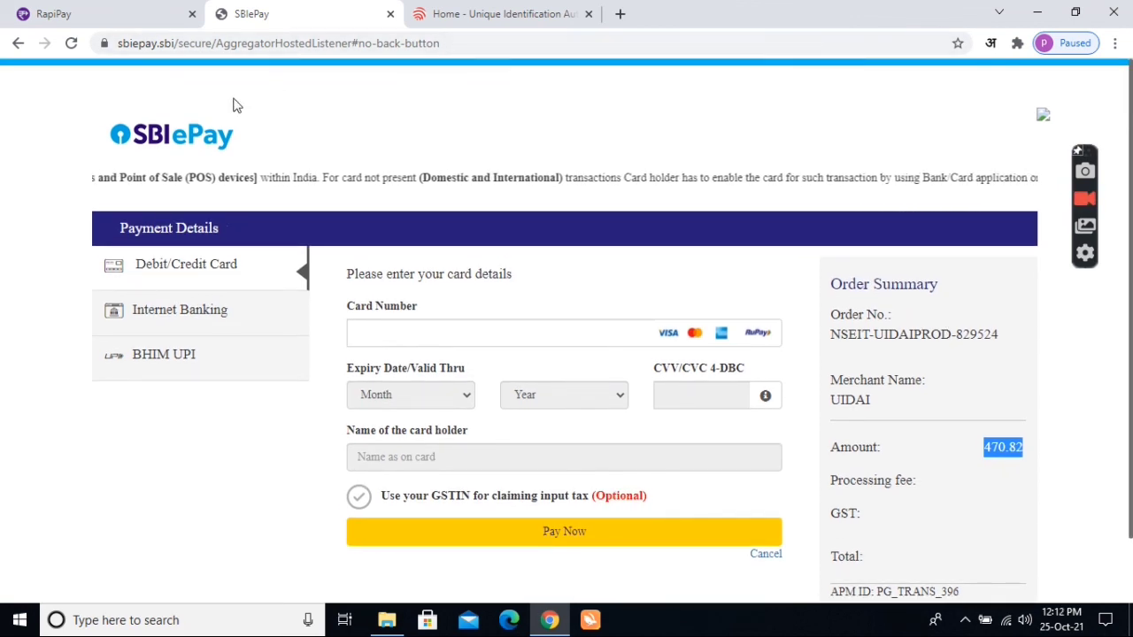
left_click(18, 45)
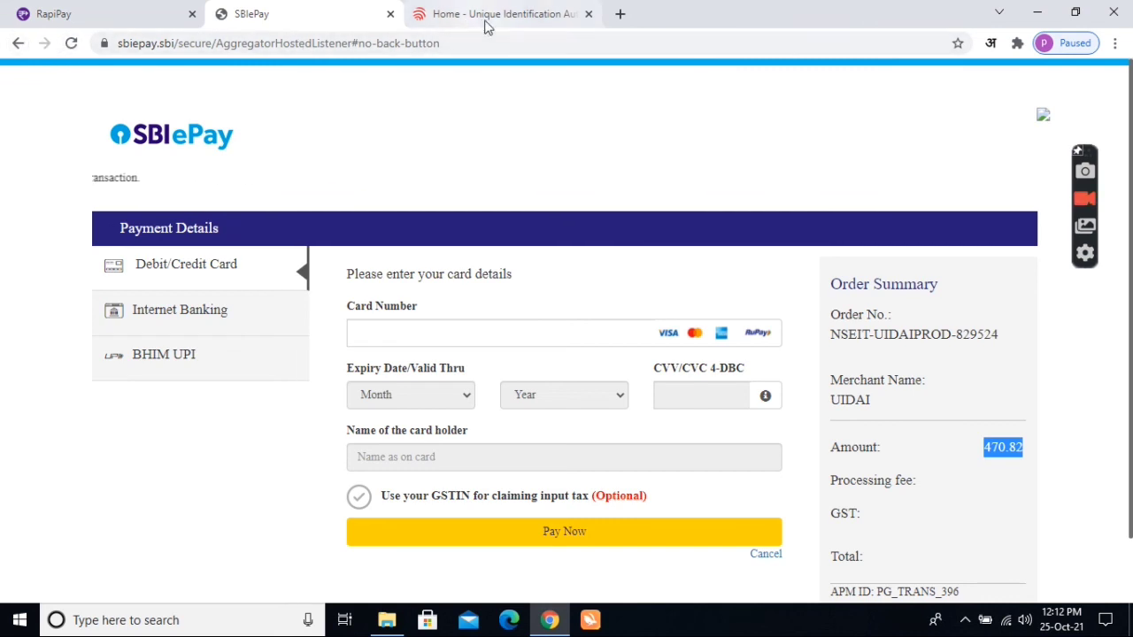
left_click(588, 15)
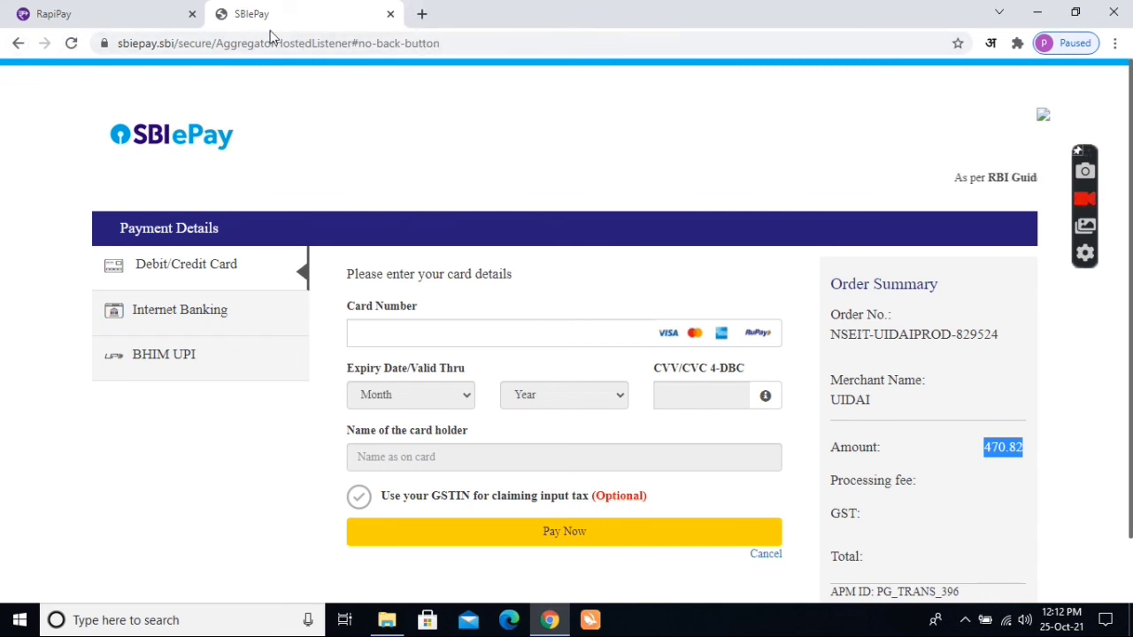